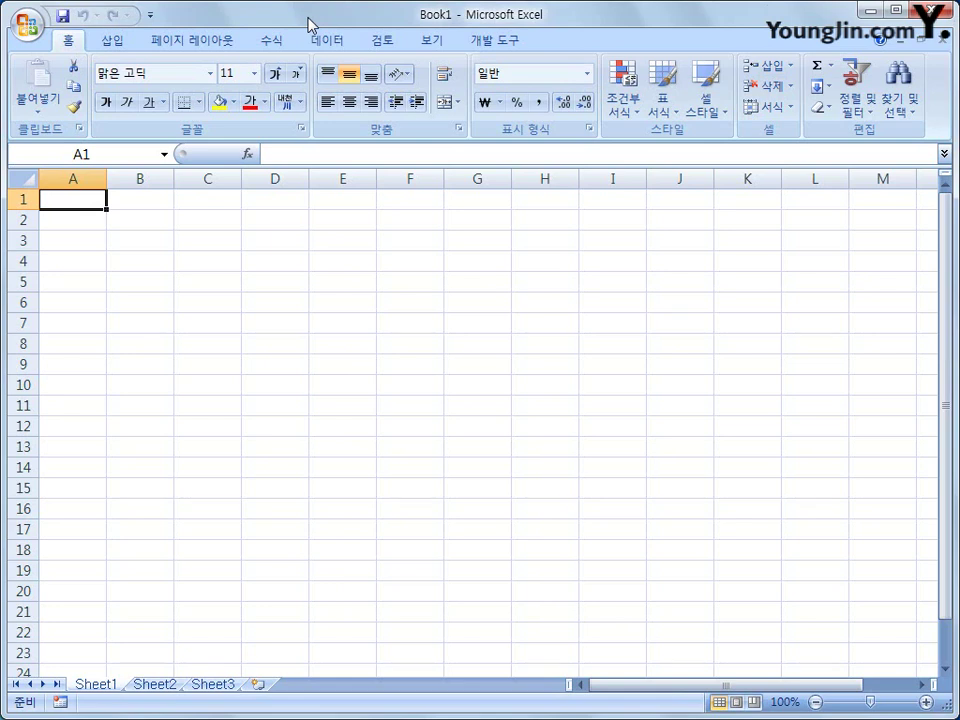
- Open the 기출문제따라하기 workbook from 2015년(2급) > 2015컴활2급 > 기출문제따라하기
click(30, 25)
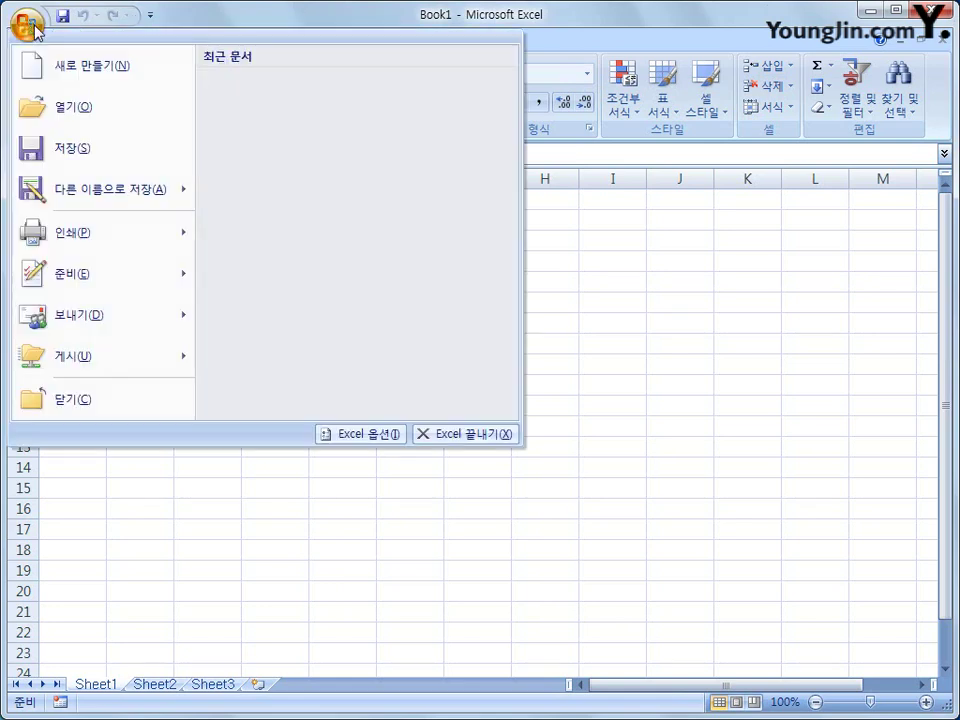
click(130, 121)
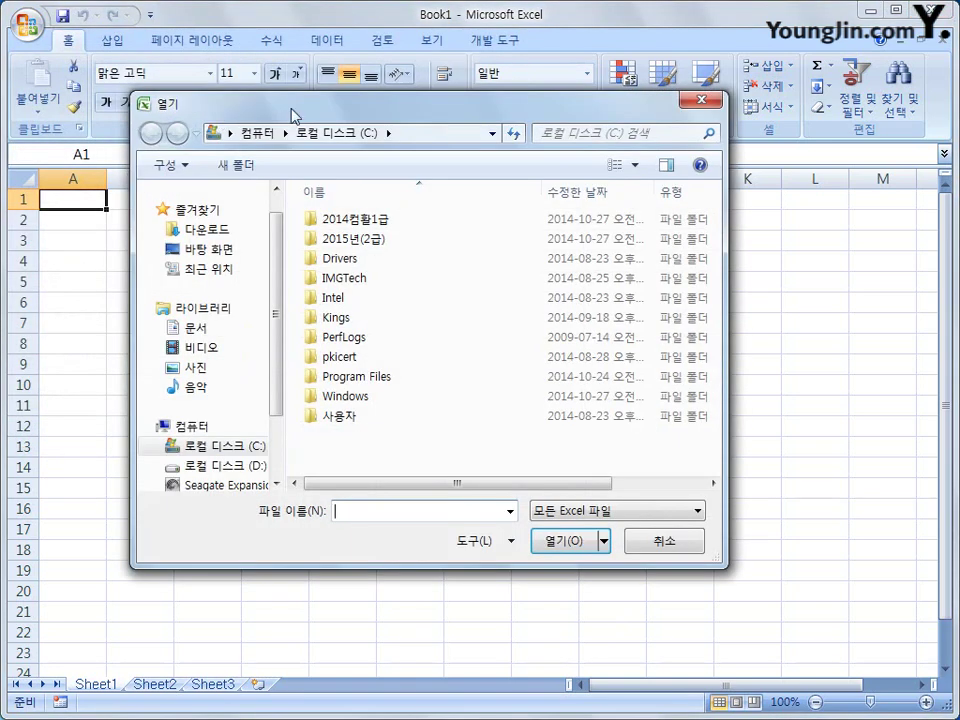
drag(290, 108, 287, 117)
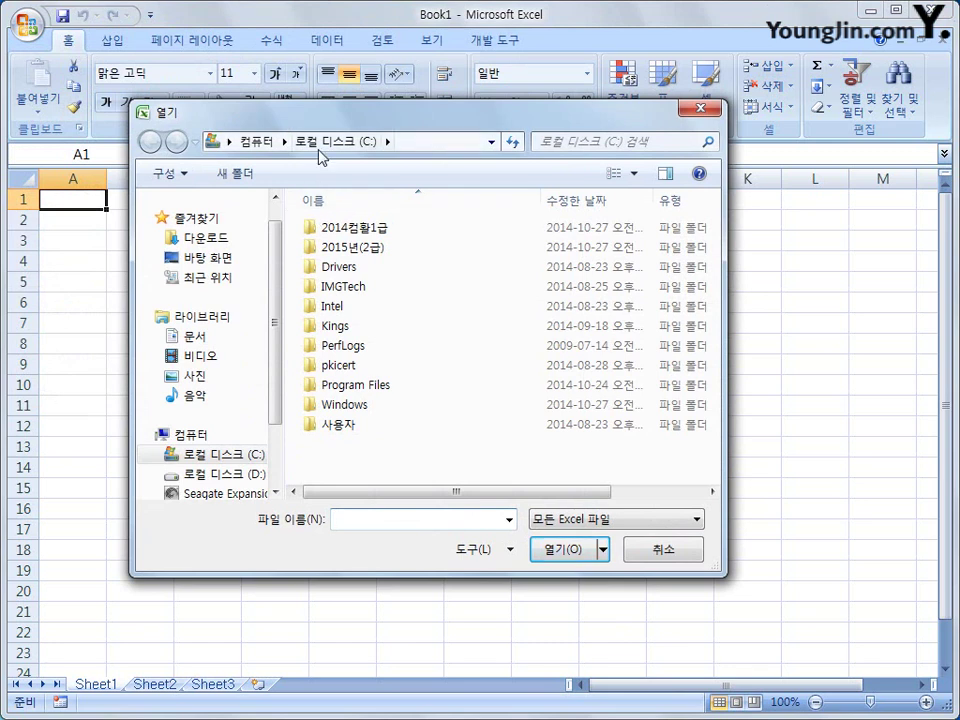
click(360, 246)
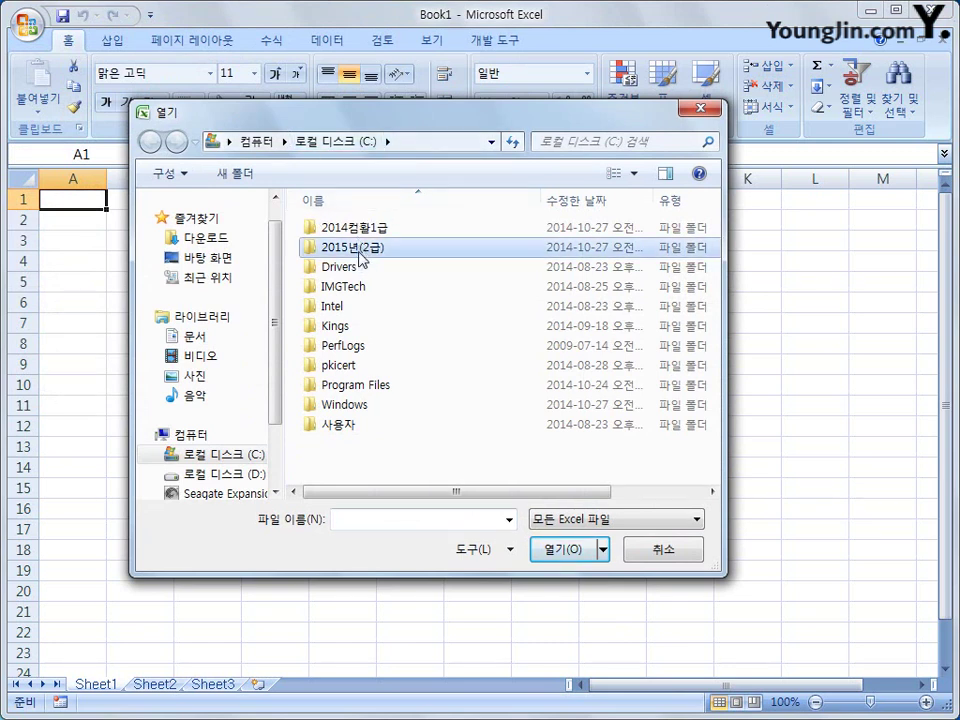
double_click(360, 252)
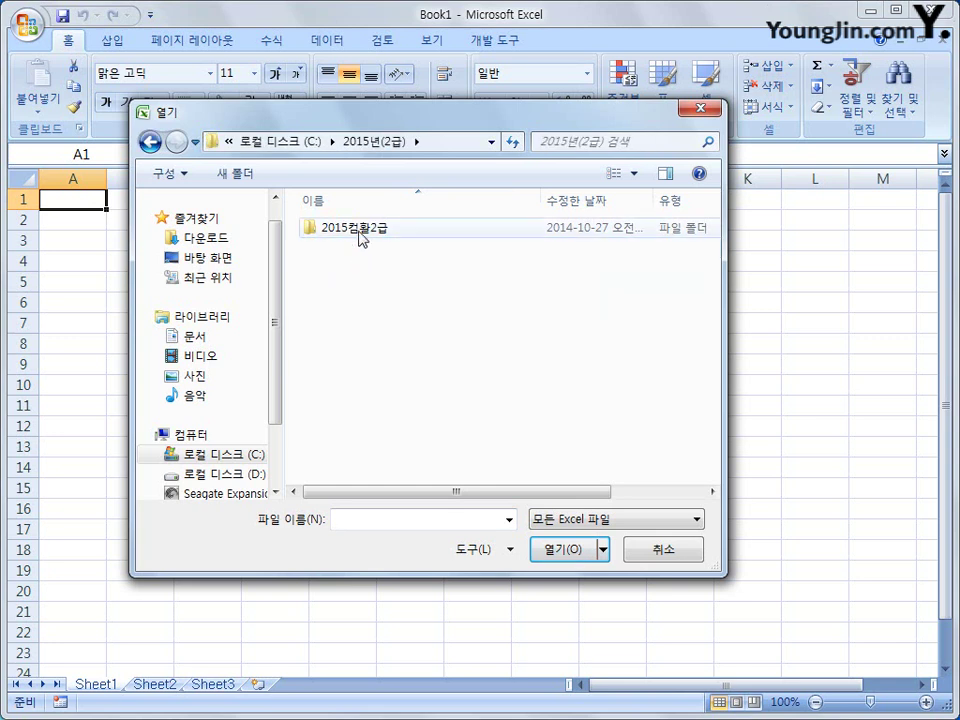
double_click(360, 238)
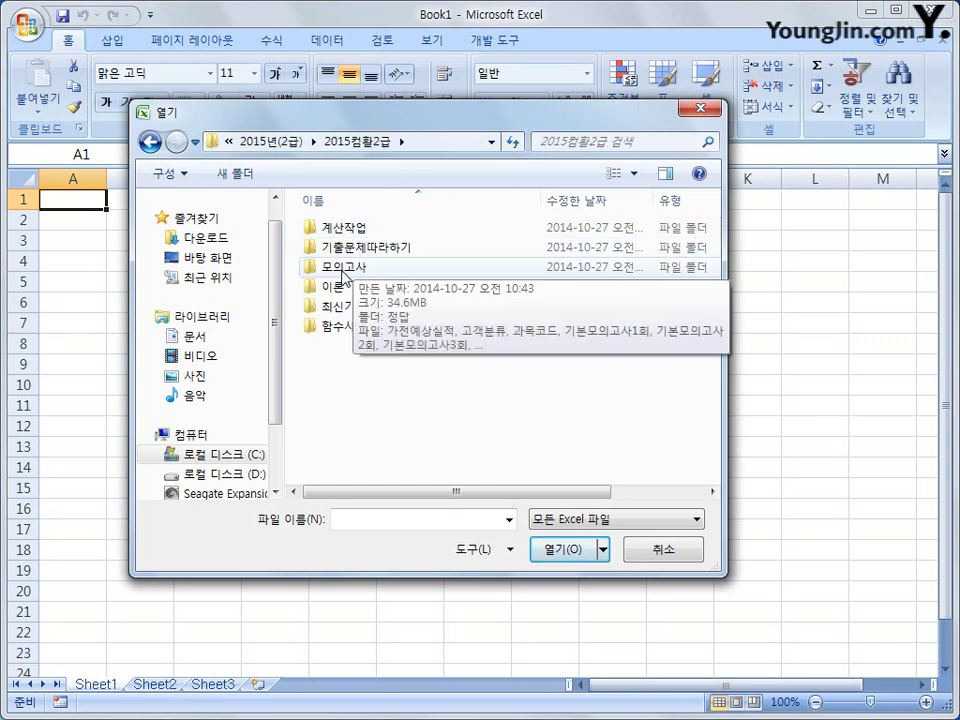
double_click(345, 248)
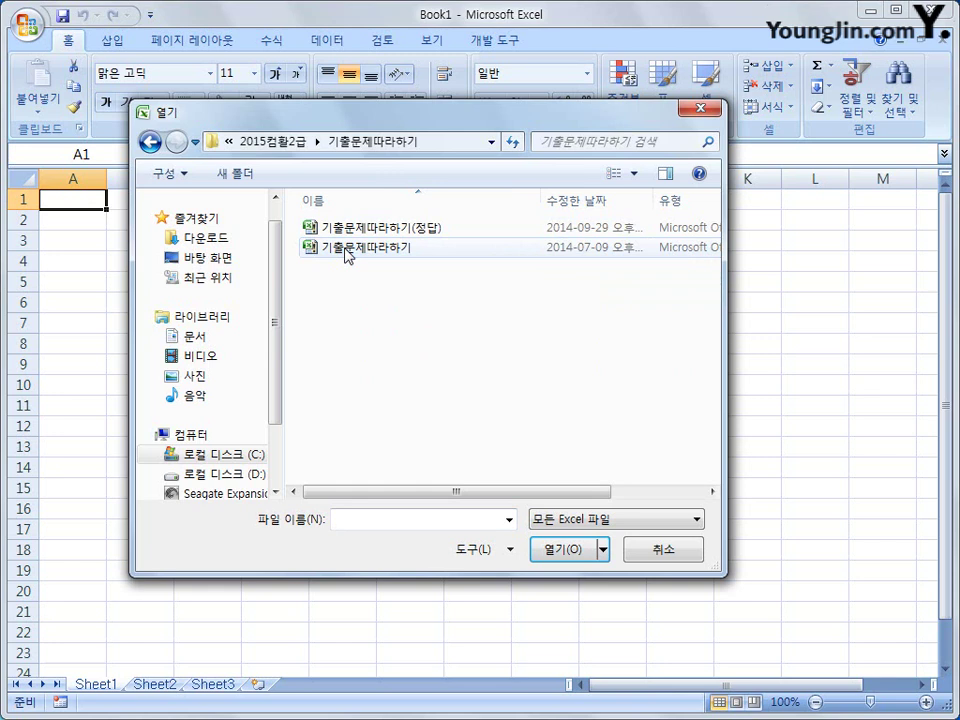
click(340, 250)
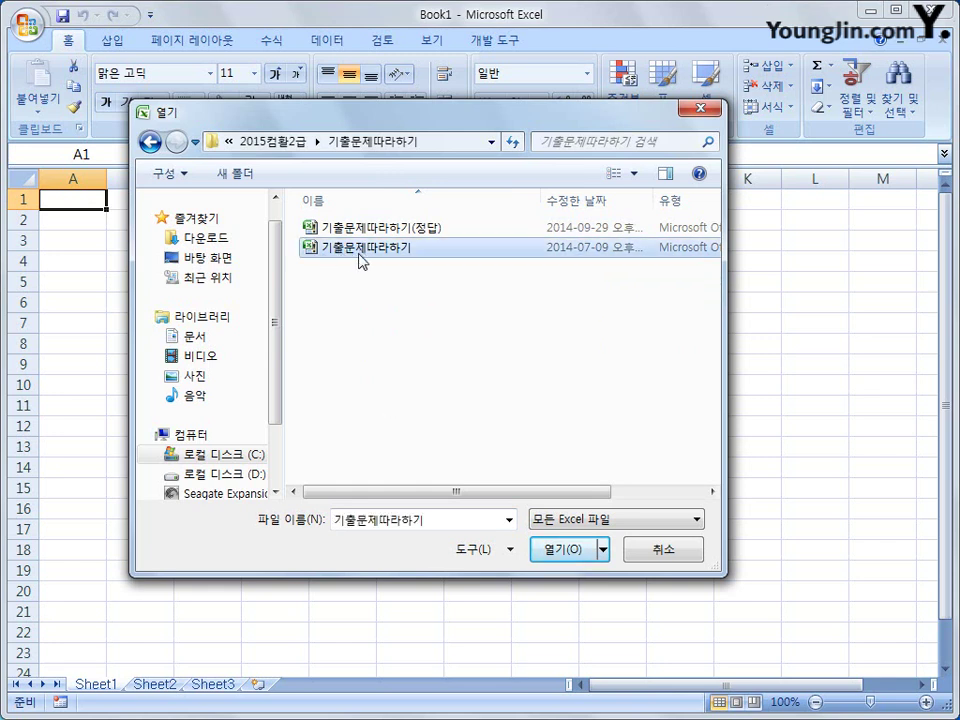
click(555, 556)
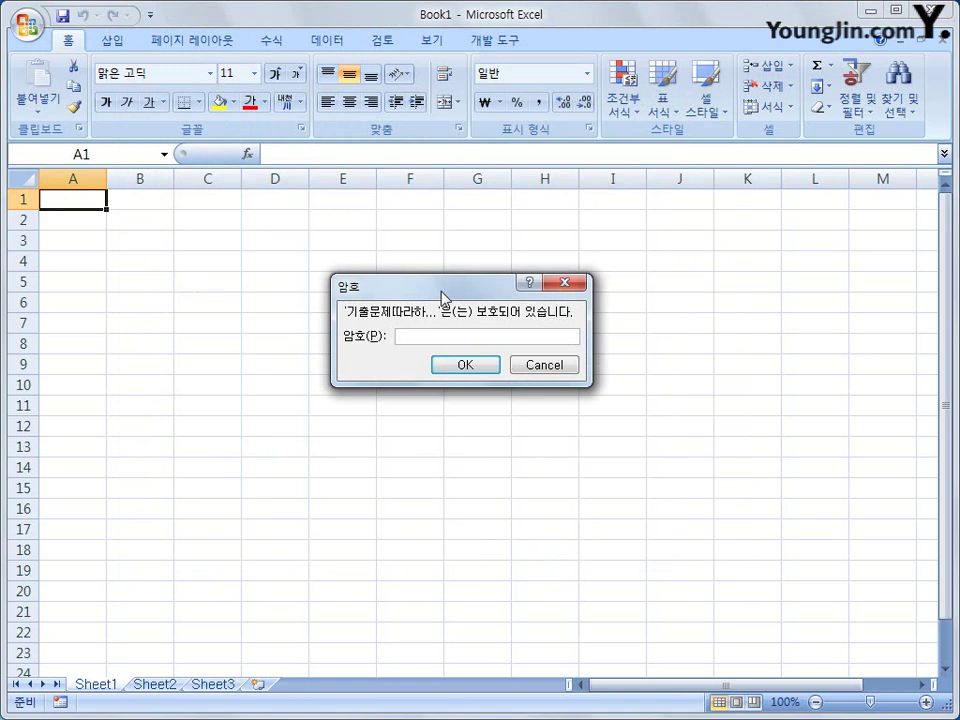
- Enter the workbook password and confirm to open 기출문제따라하기 on the 기본작업-1 sheet
text(1234567)
click(437, 364)
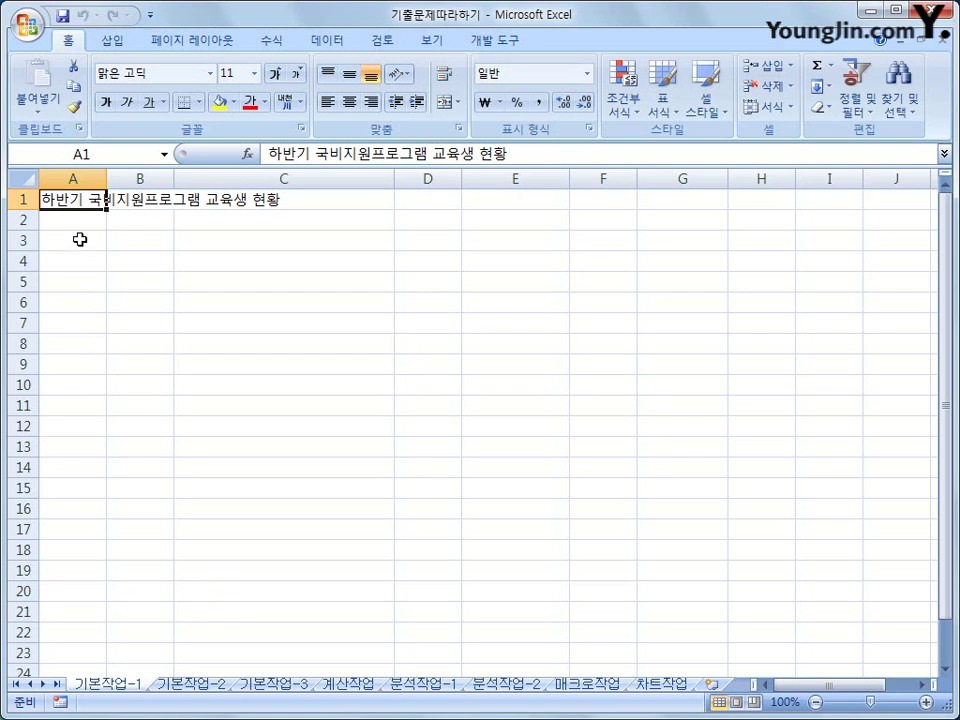
- Select A3:G12 and enter the heading 회원번호 in A3
drag(78, 240, 663, 321)
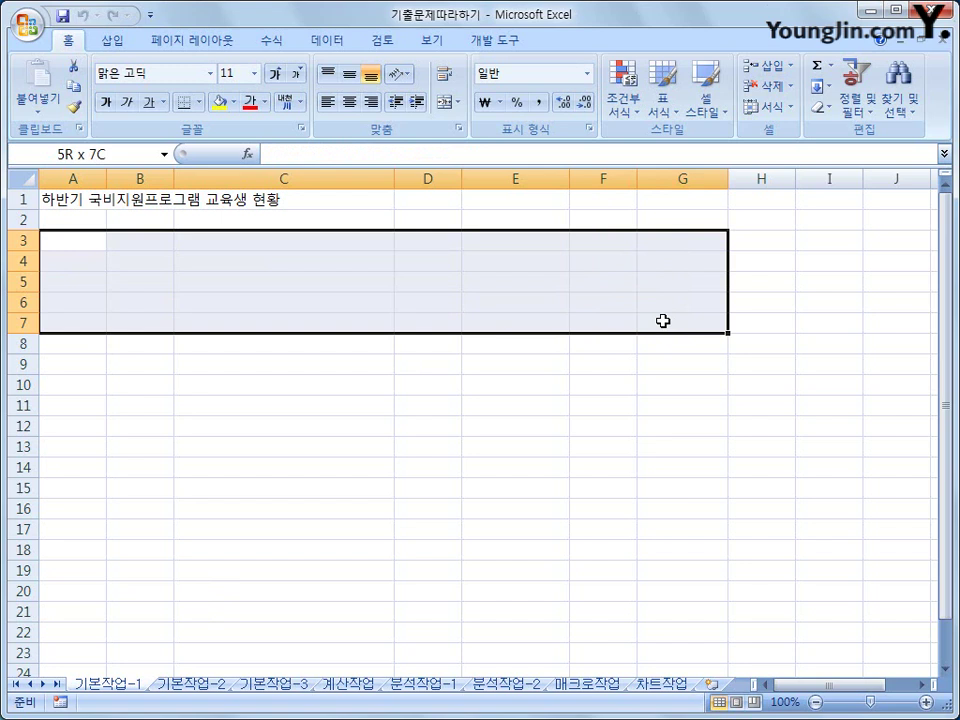
drag(663, 321, 646, 434)
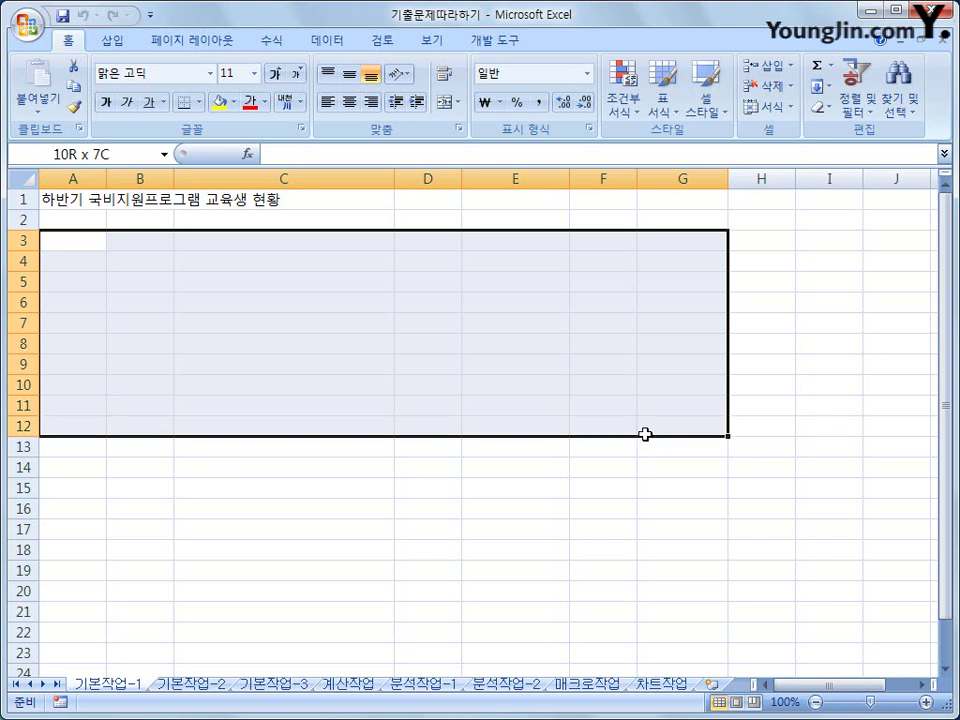
drag(646, 434, 643, 434)
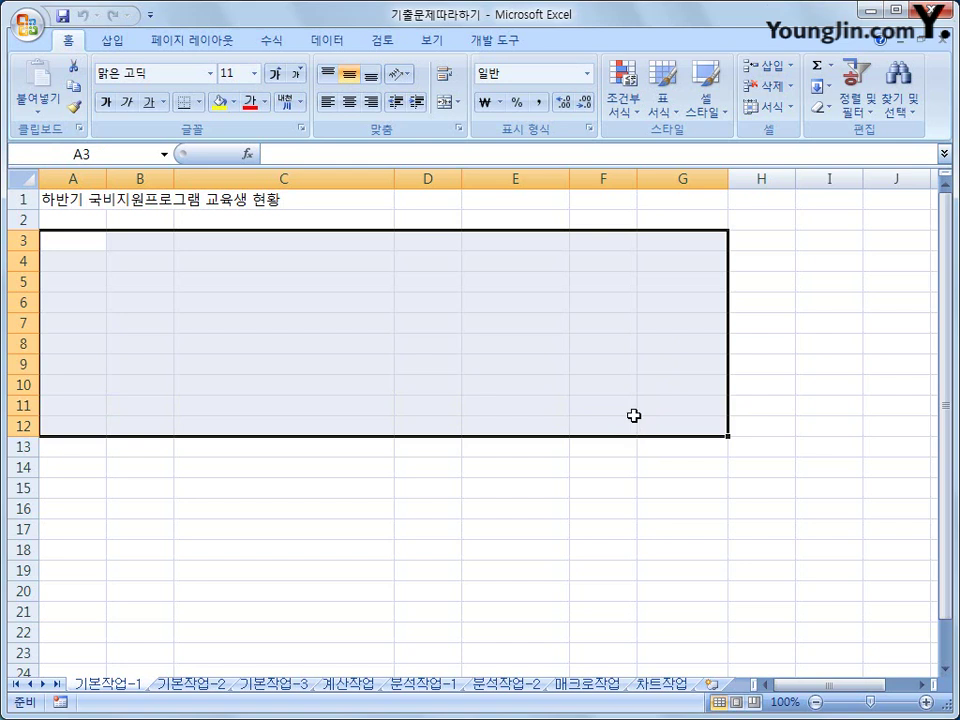
text(ghl)
key(BackSpace)
key(BackSpace)
key(BackSpace)
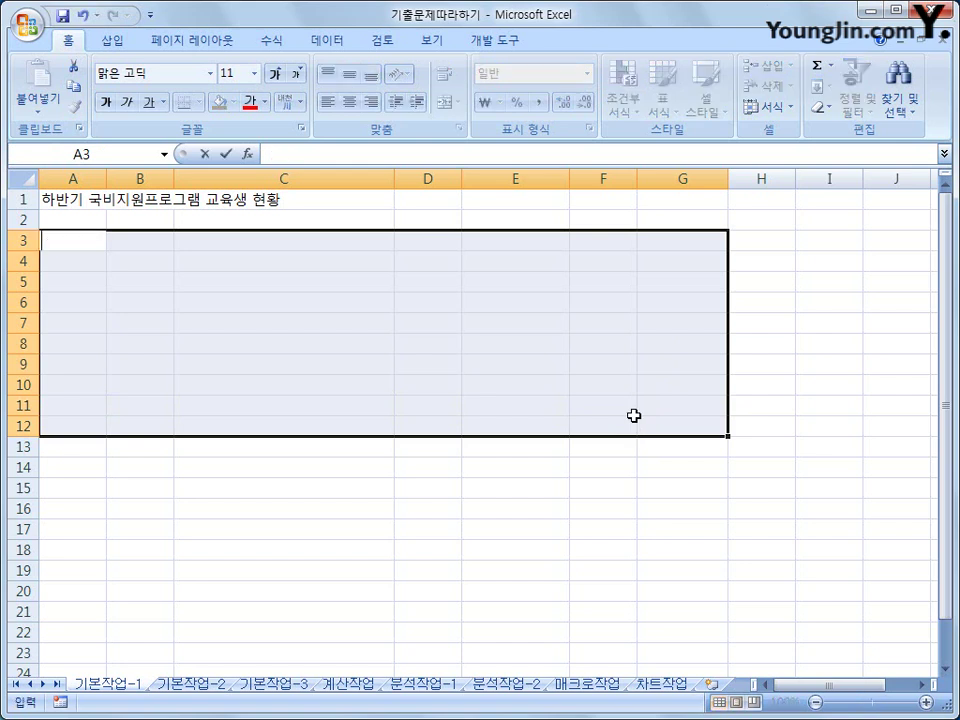
text(회원번호)
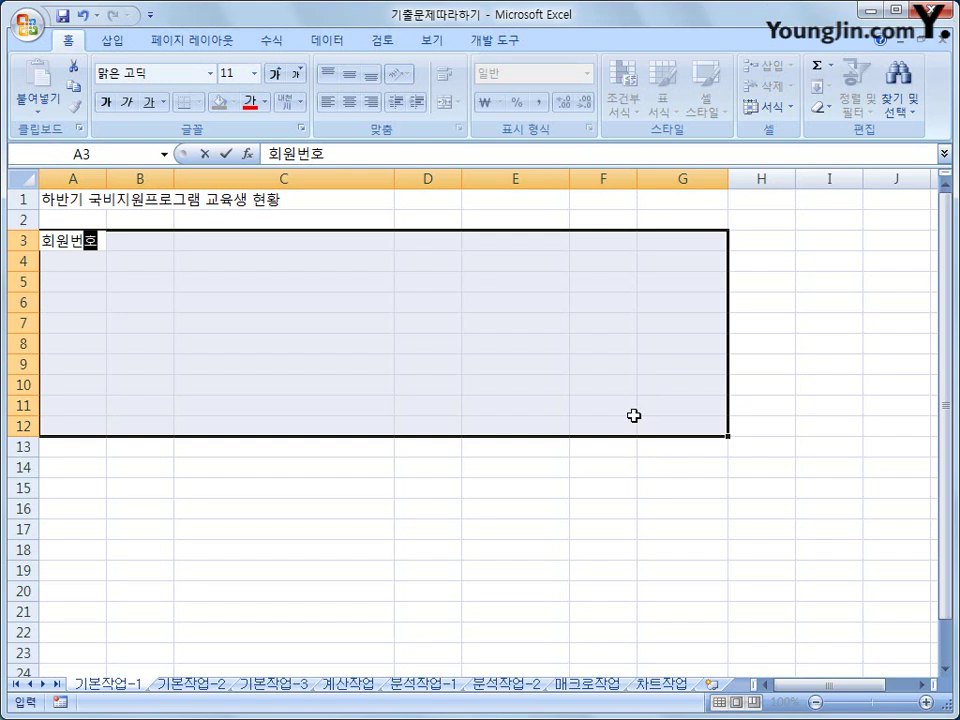
key(Return)
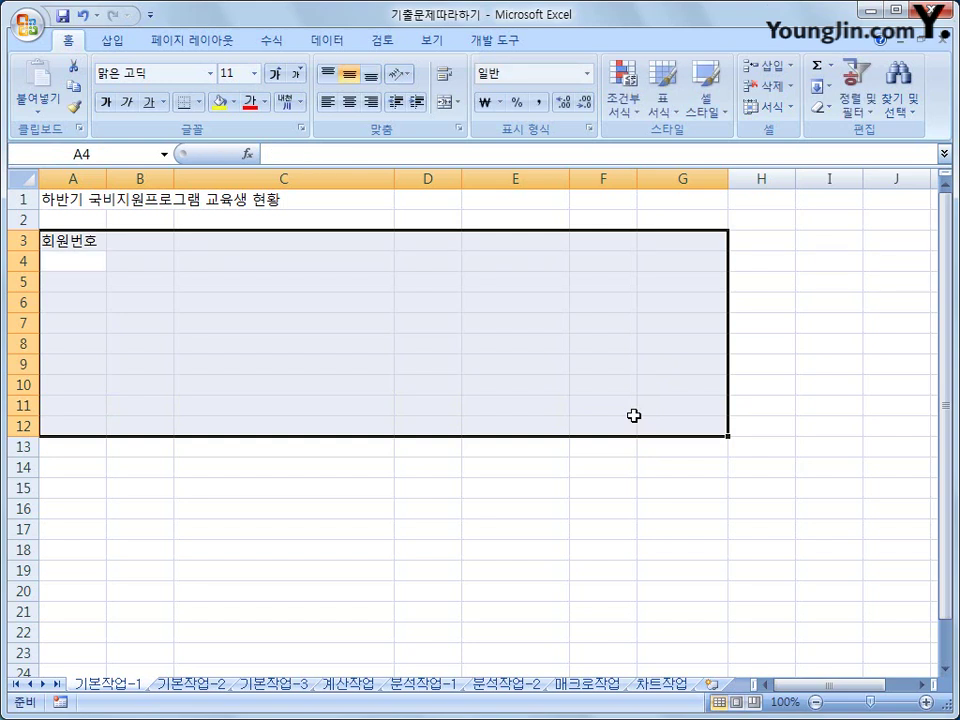
key(Return)
key(Return)
key(Return)
key(Return)
key(Return)
key(Return)
key(Return)
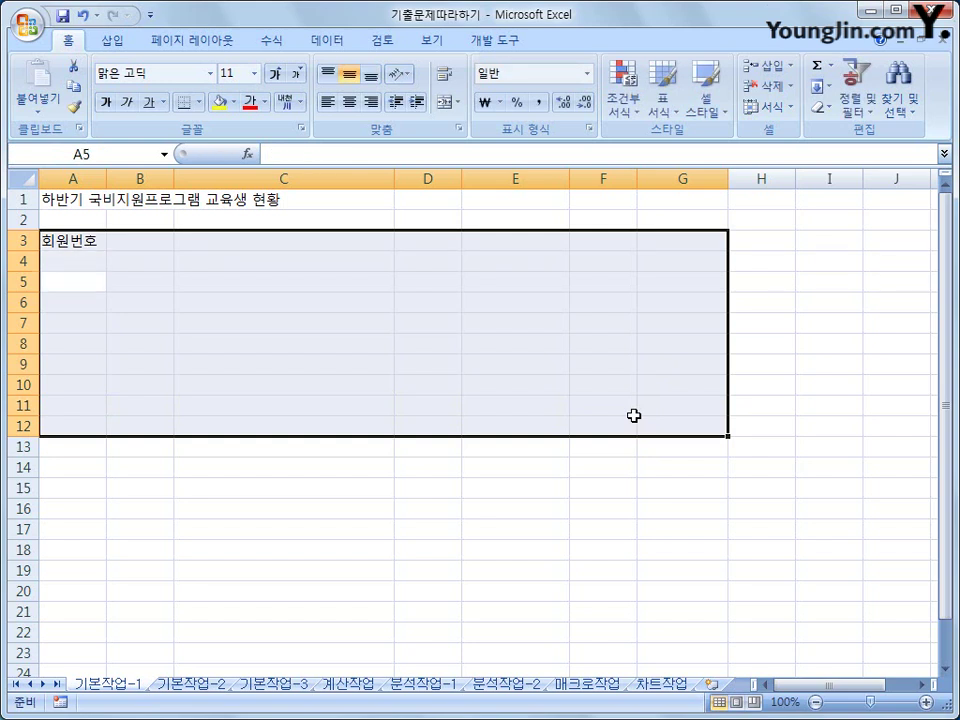
key(Return)
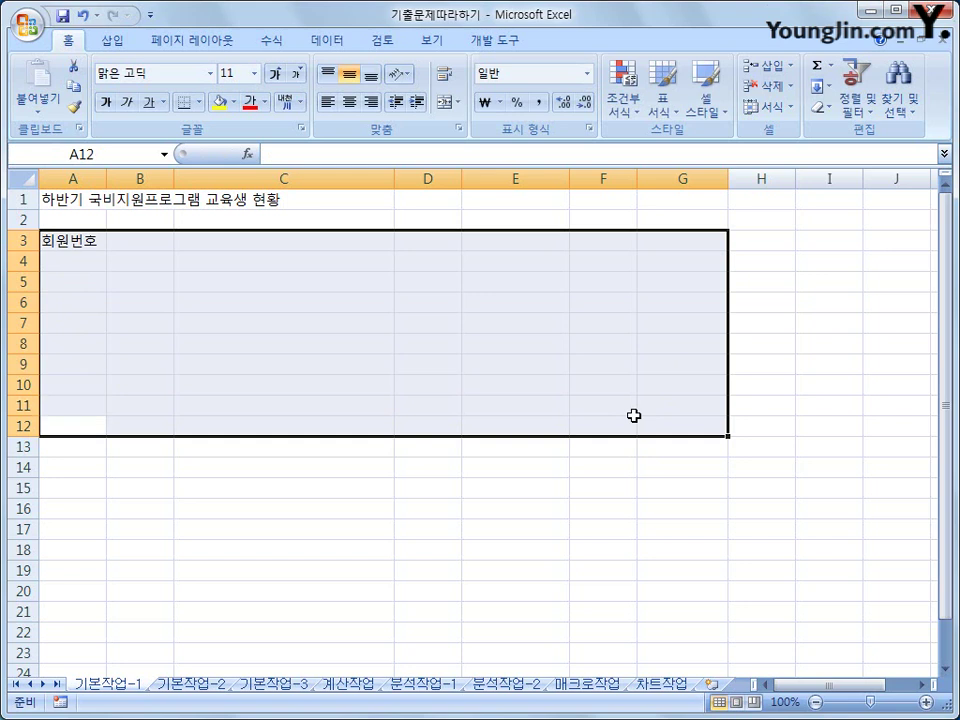
key(Return)
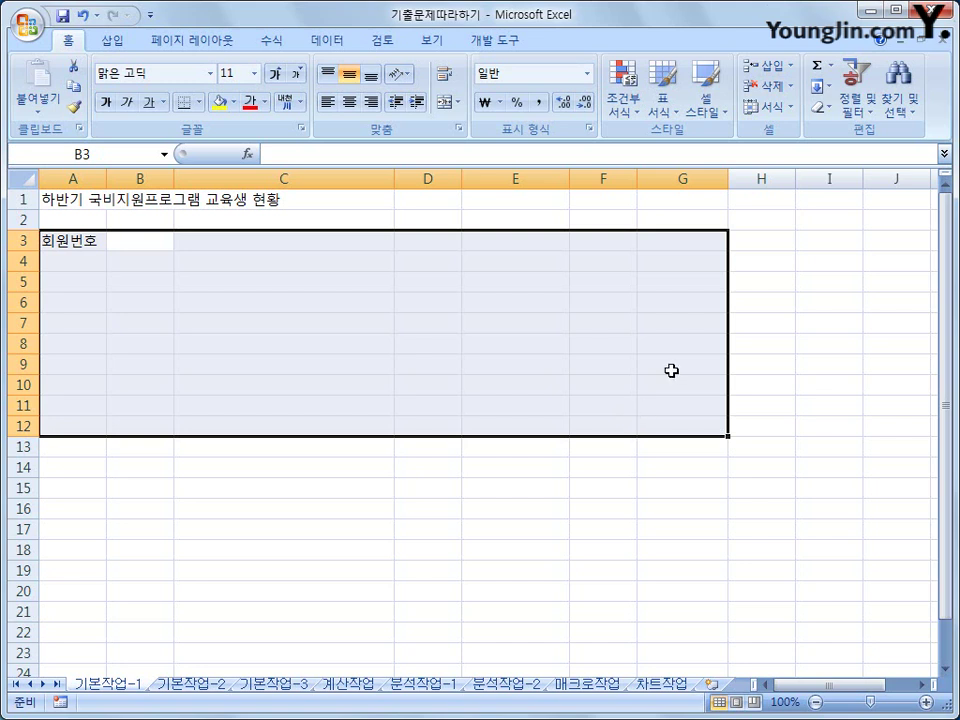
- Enter 2015년 12월 in cell G2
click(694, 219)
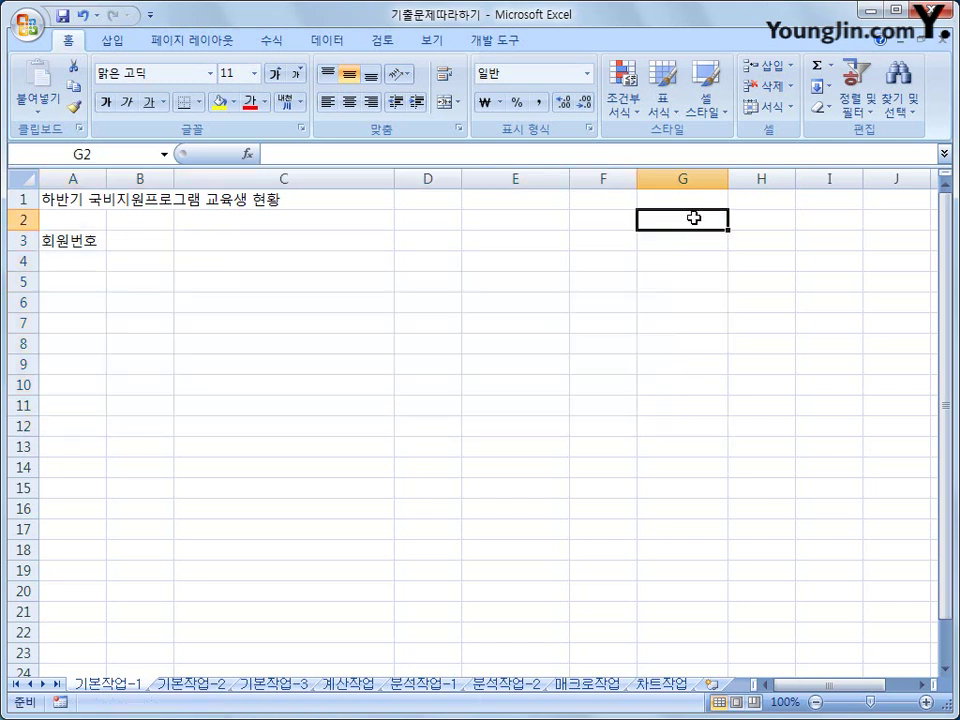
text(201)
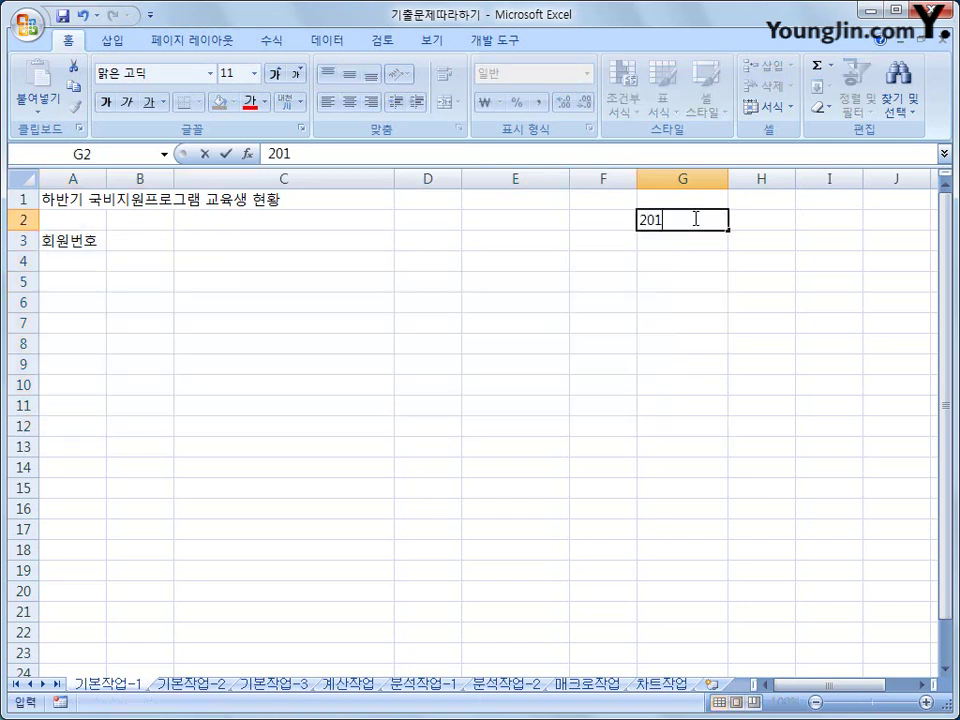
text(5년 12월)
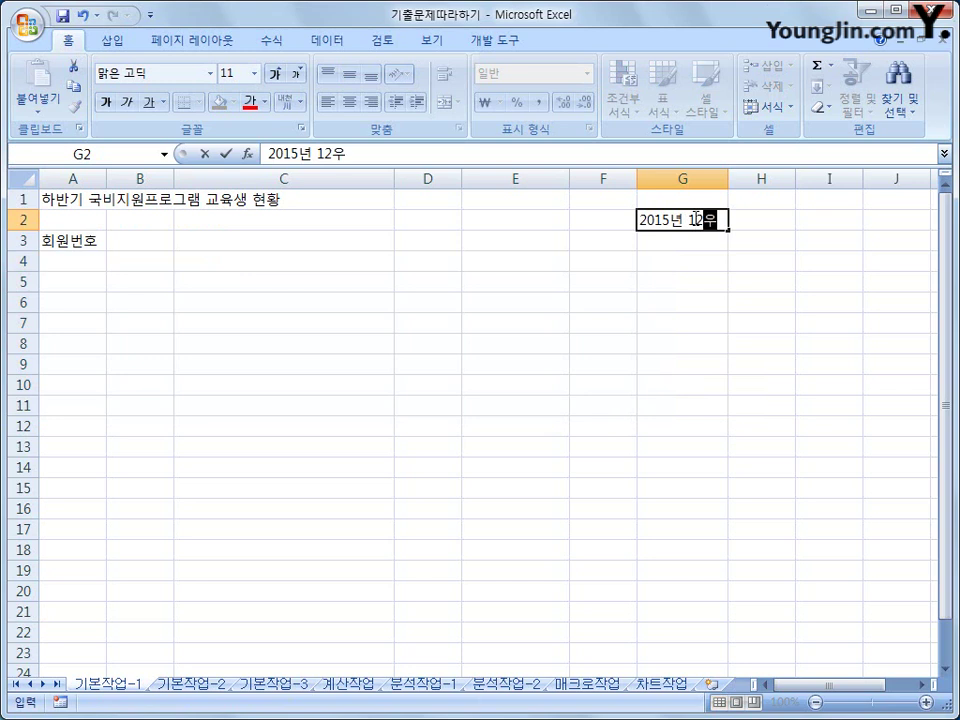
key(Return)
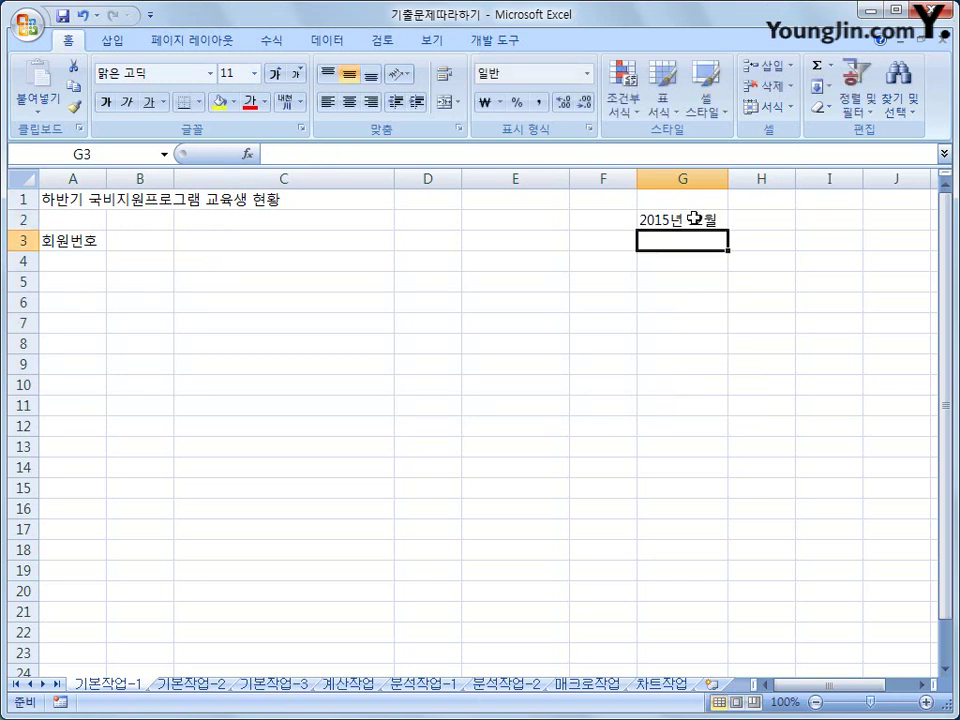
click(694, 218)
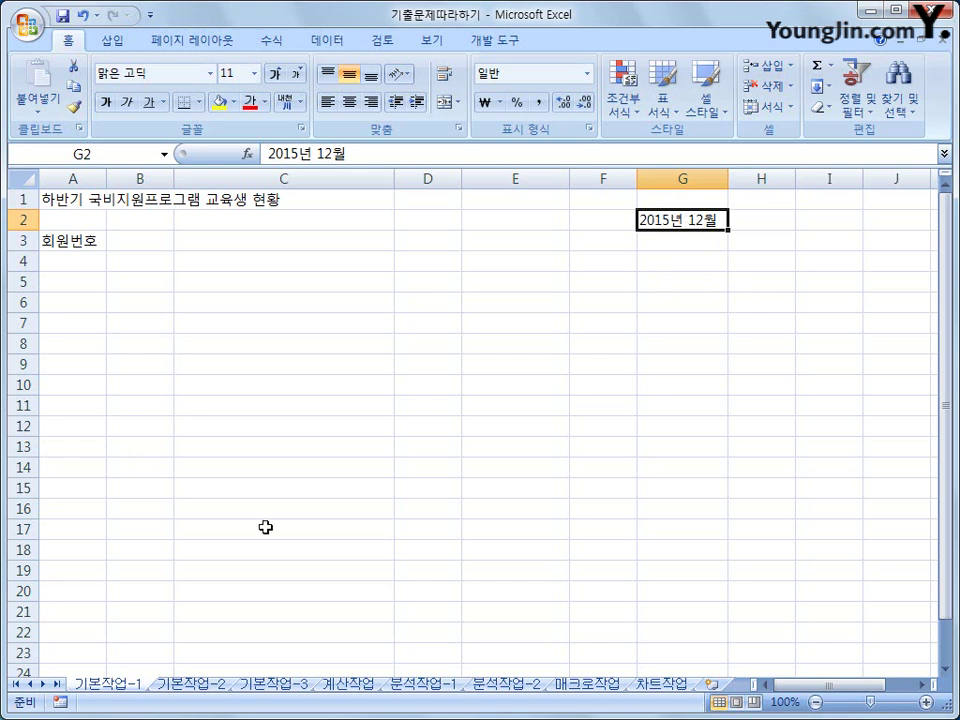
- On the 기본작업-2 sheet, merge and centre the title across A1:F1
click(203, 689)
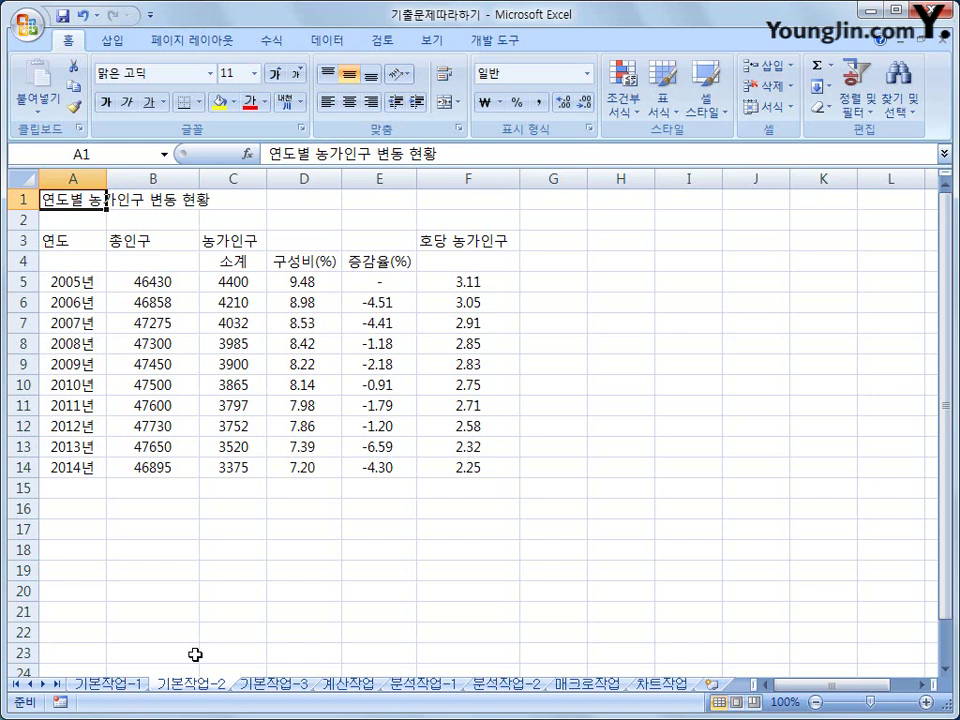
drag(79, 197, 439, 201)
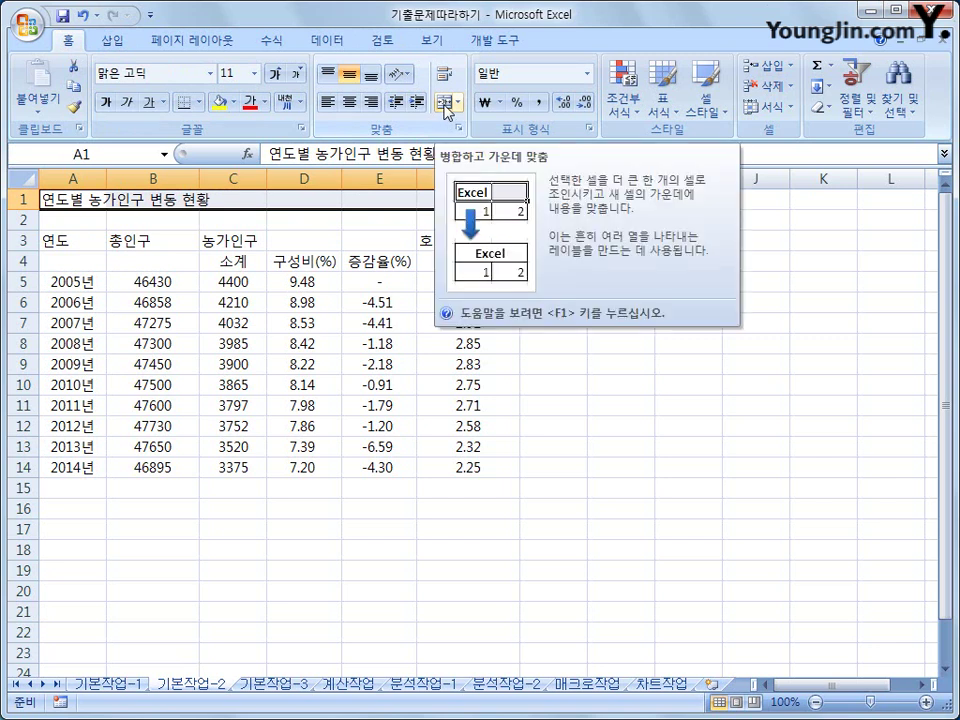
click(445, 104)
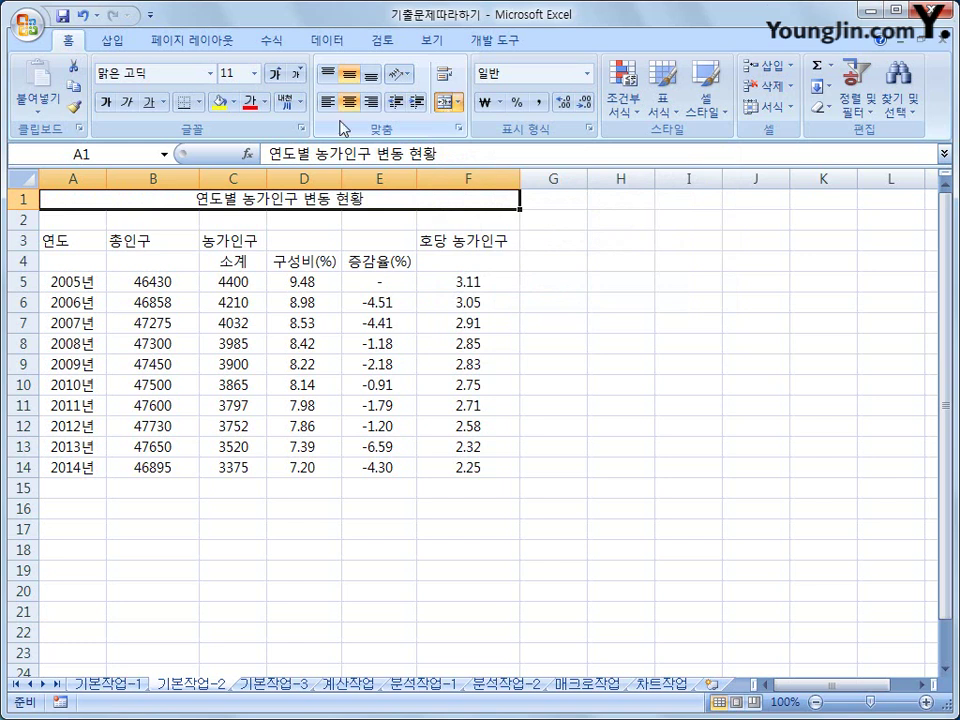
- Set the title font to 휴먼옛체 at size 17
click(211, 76)
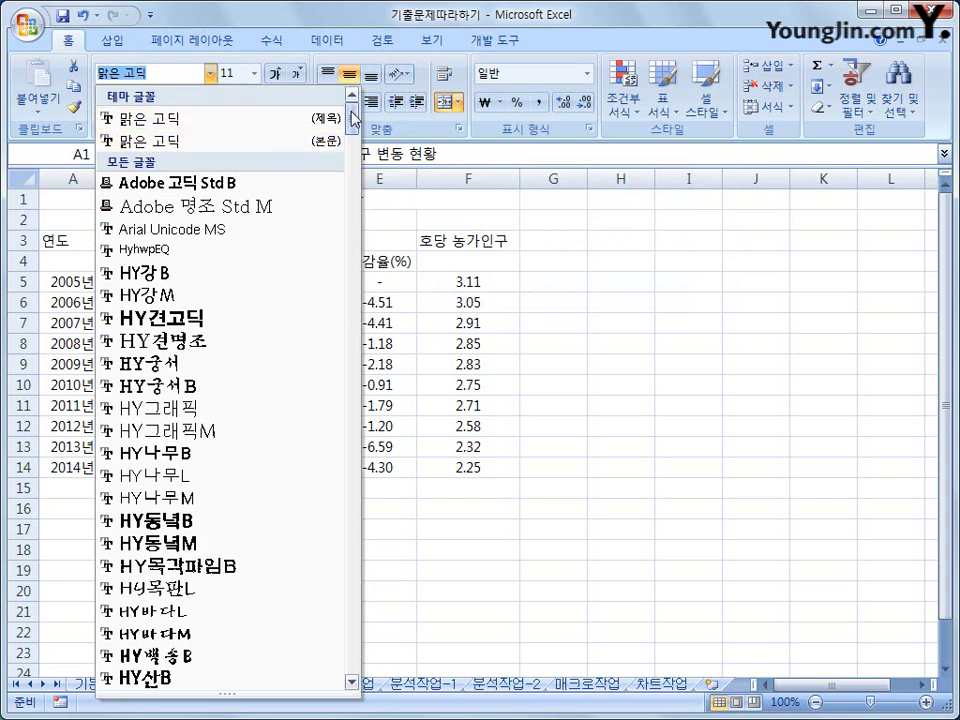
drag(349, 92, 331, 266)
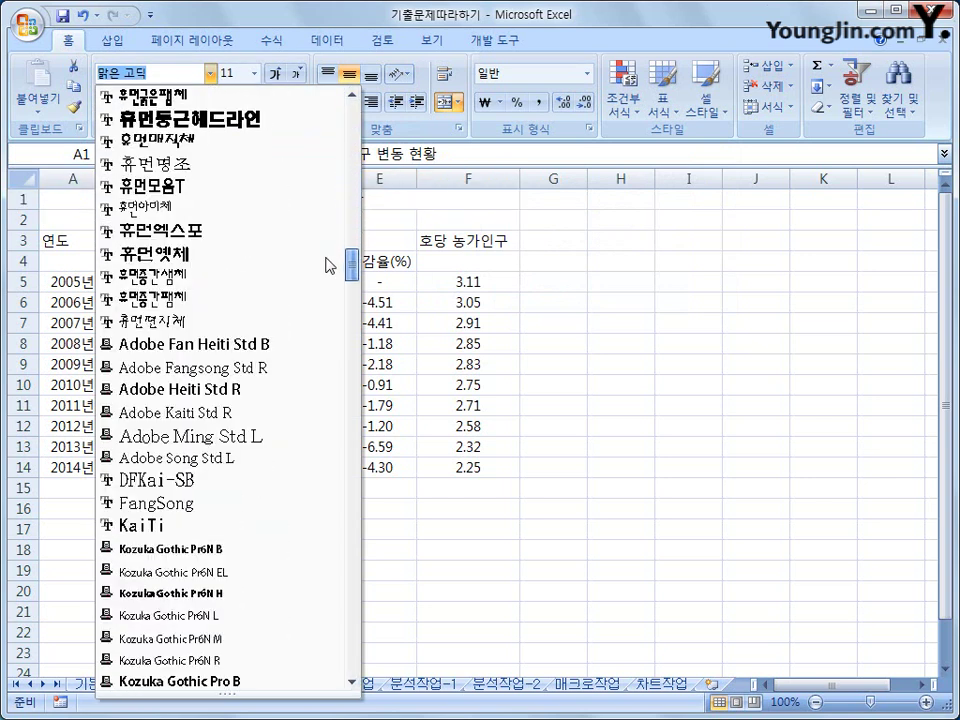
click(225, 255)
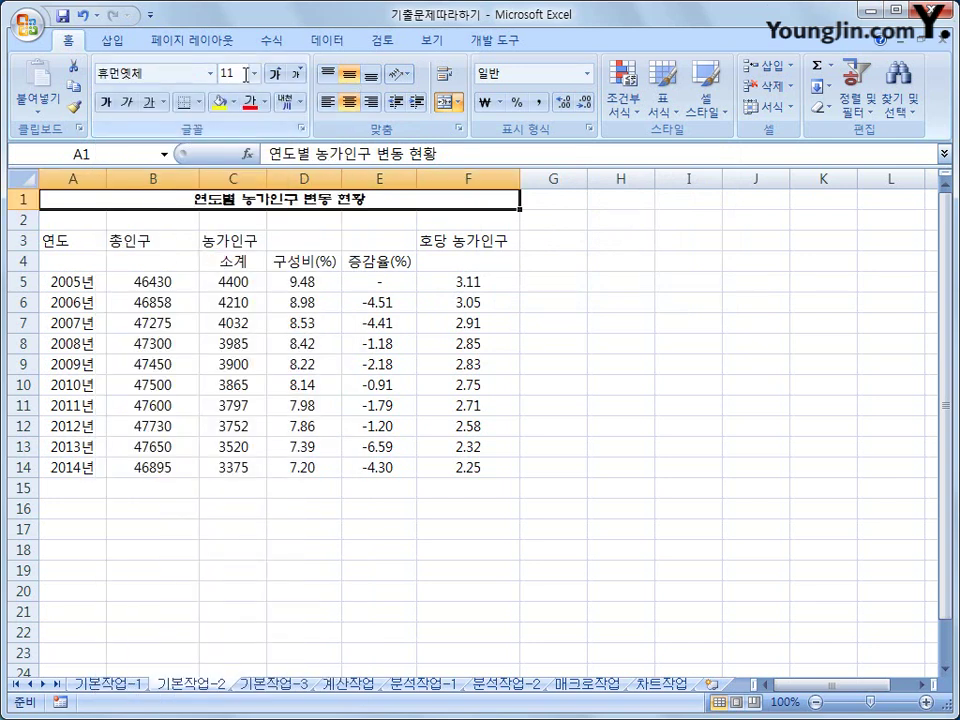
click(255, 73)
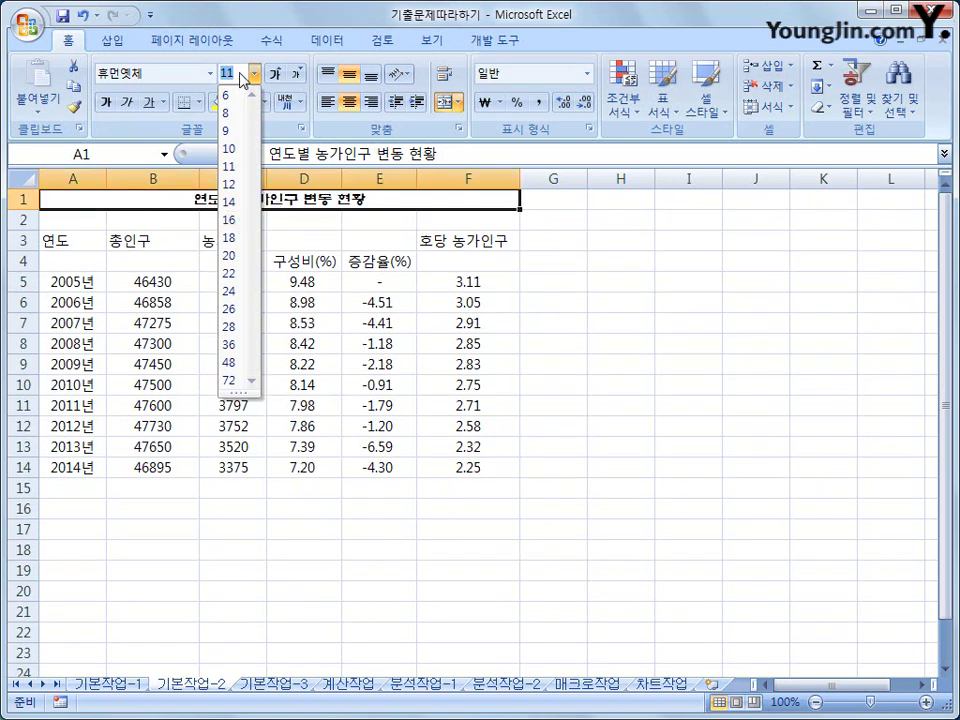
text(17)
key(Return)
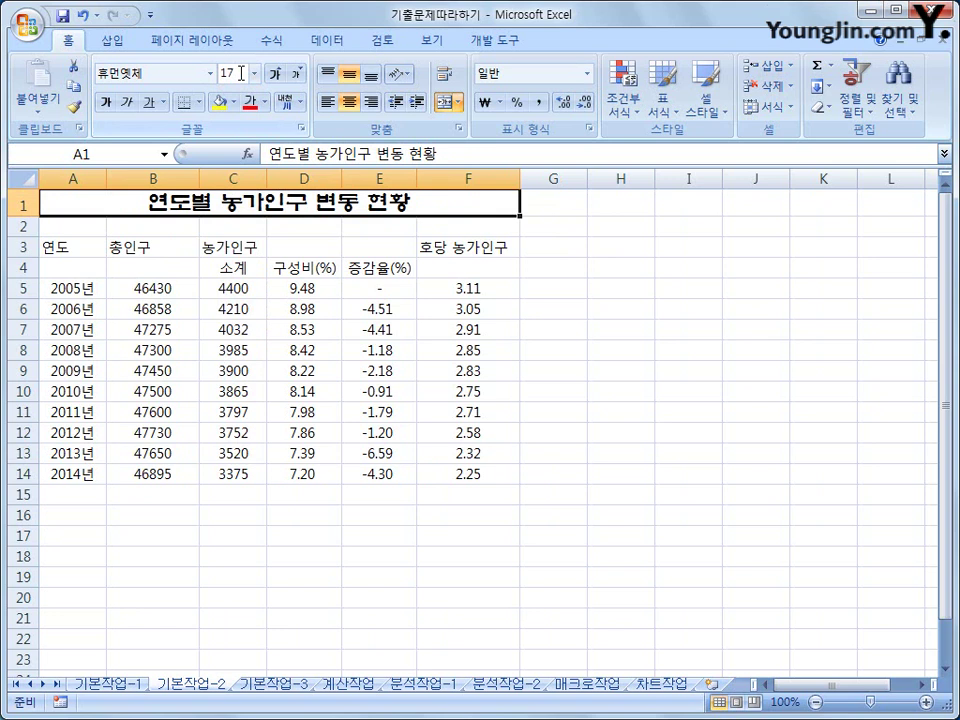
- Make the title bold with a double underline
click(104, 104)
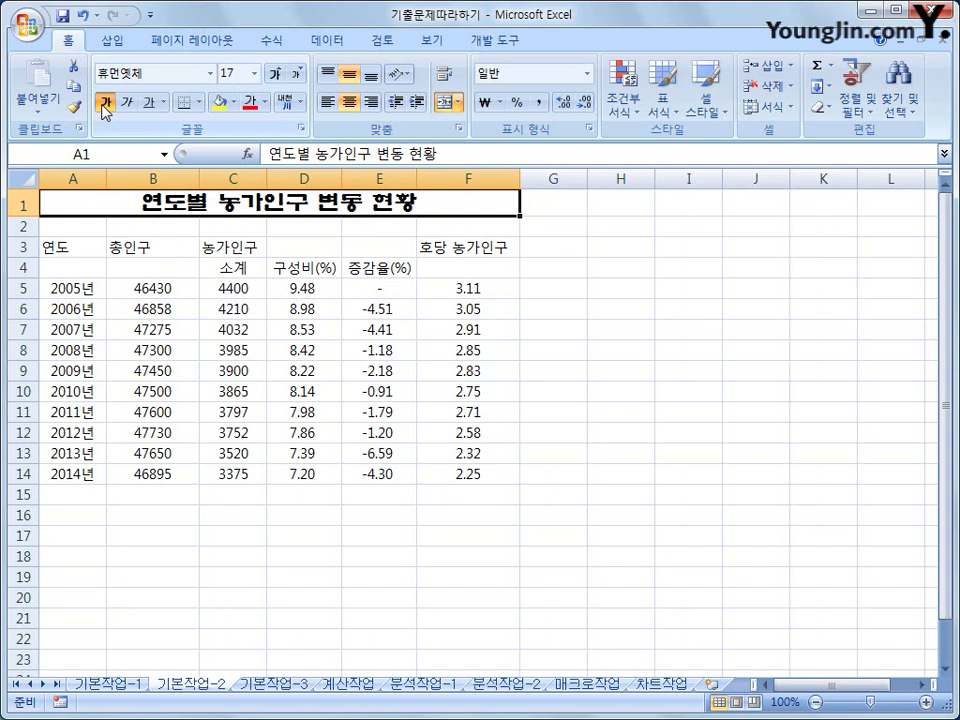
click(165, 106)
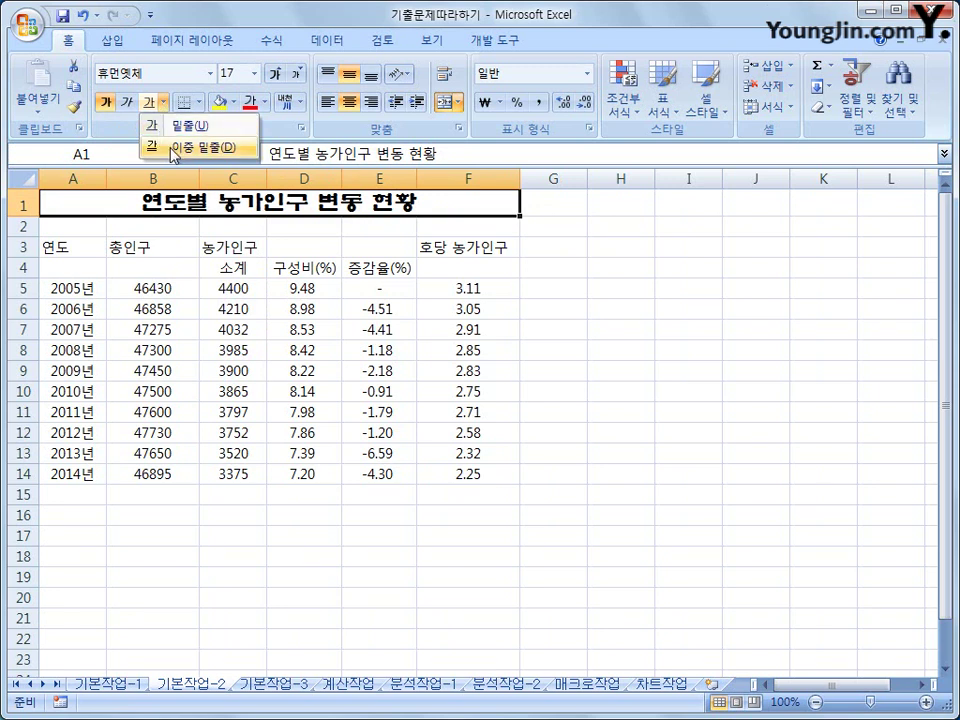
click(190, 147)
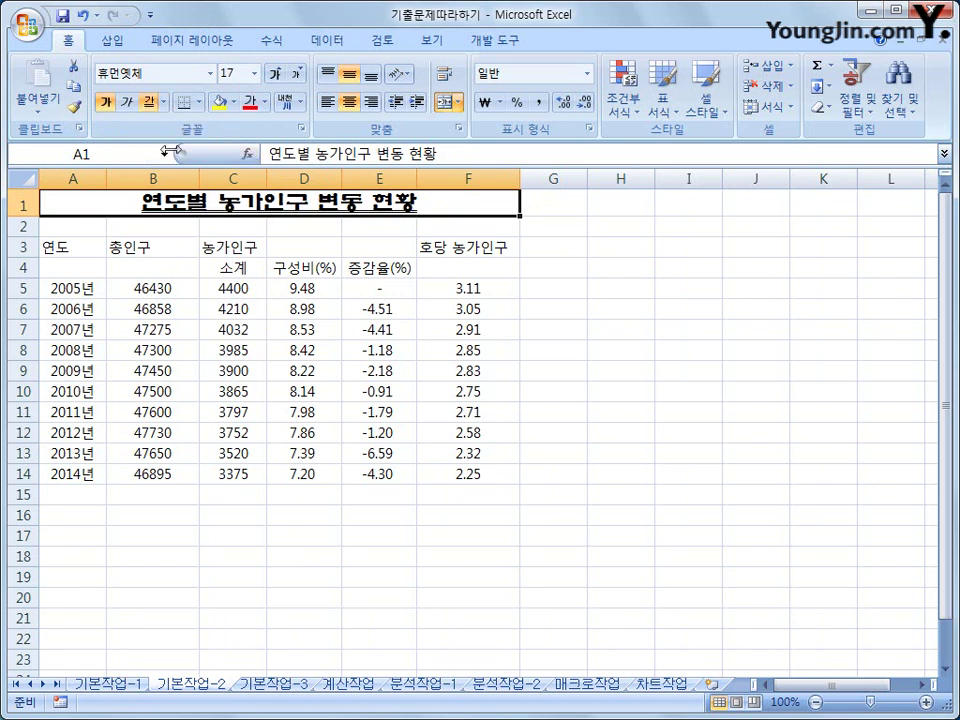
click(616, 361)
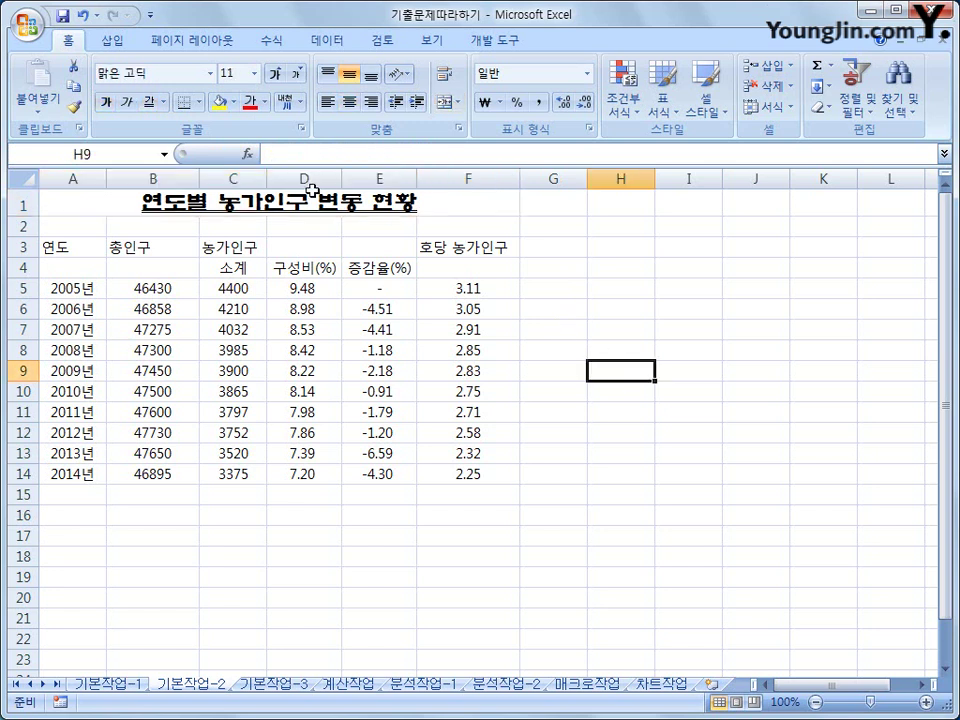
click(311, 198)
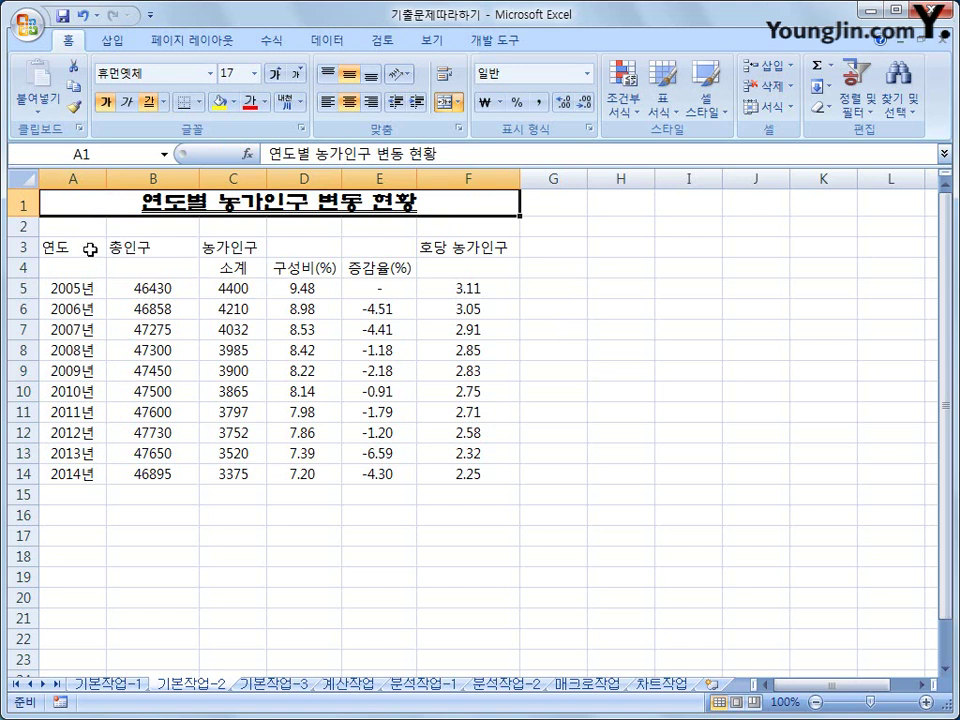
- Format headers A3:F3 with 굴림체 font, blue text, yellow fill and centred alignment
drag(90, 249, 437, 249)
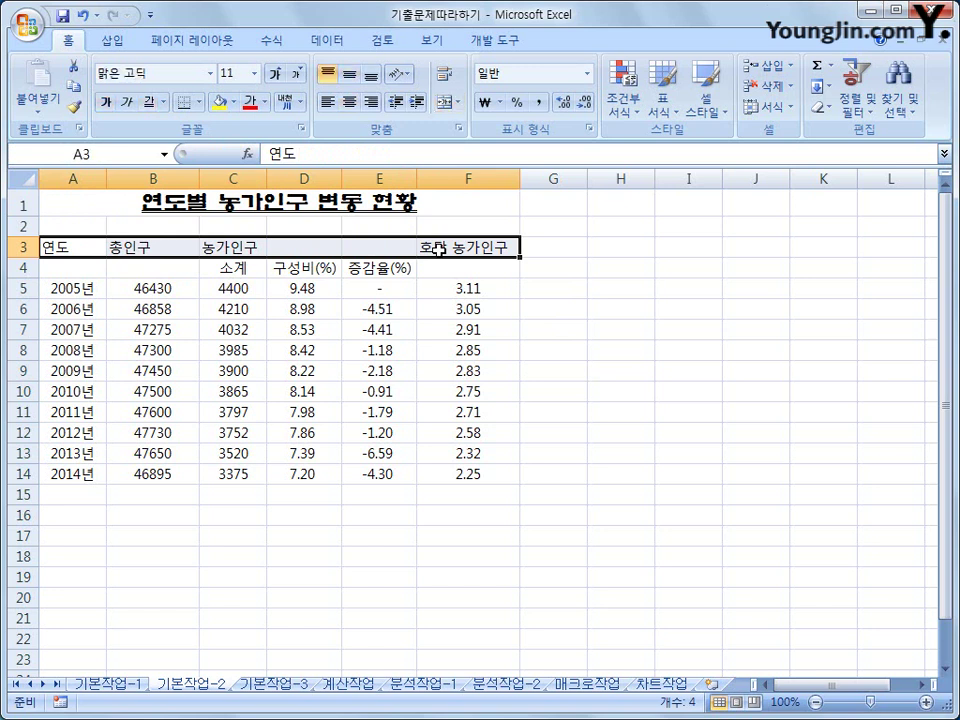
click(210, 73)
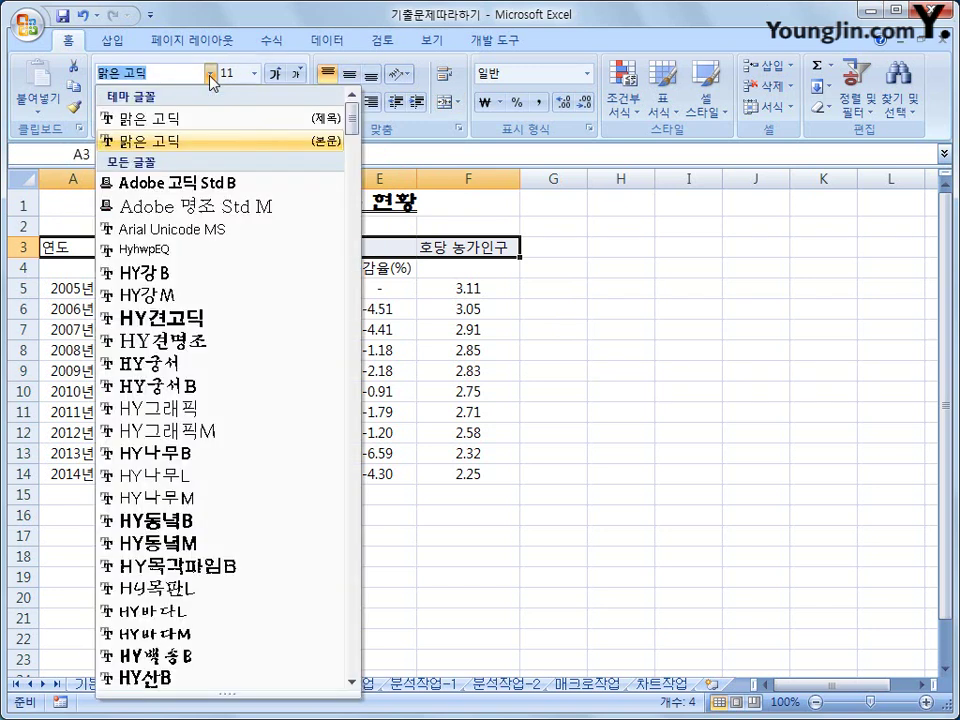
click(351, 152)
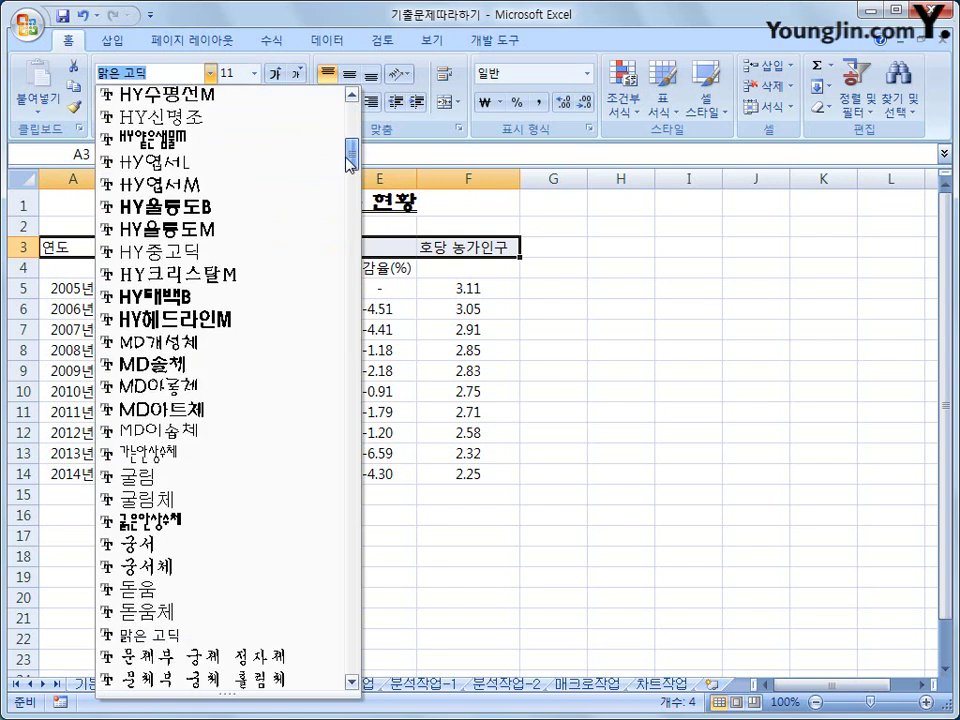
click(228, 500)
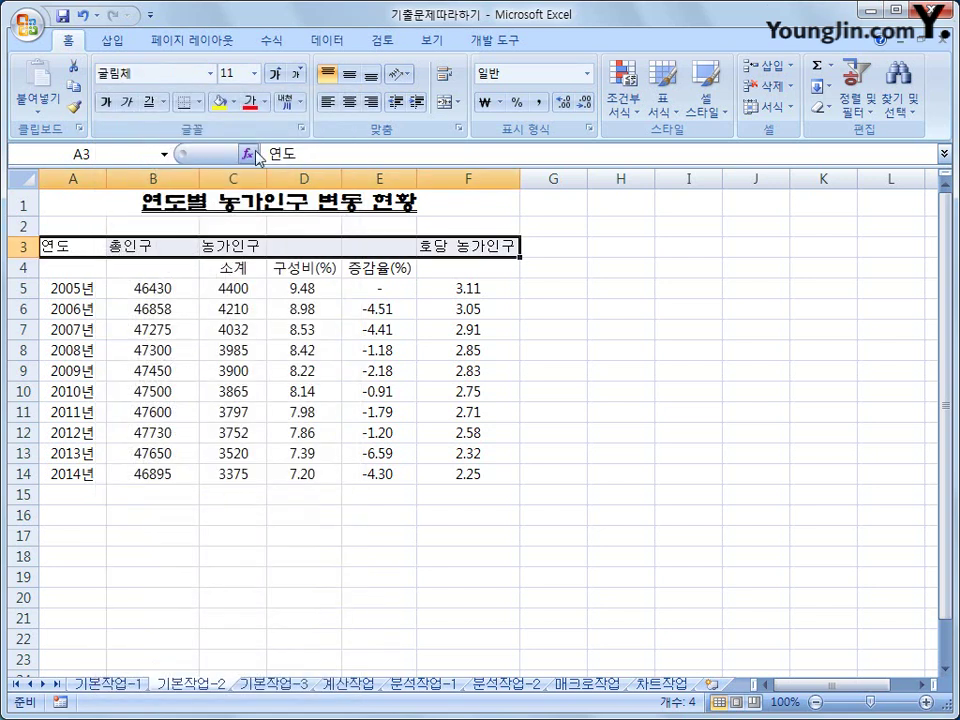
click(264, 102)
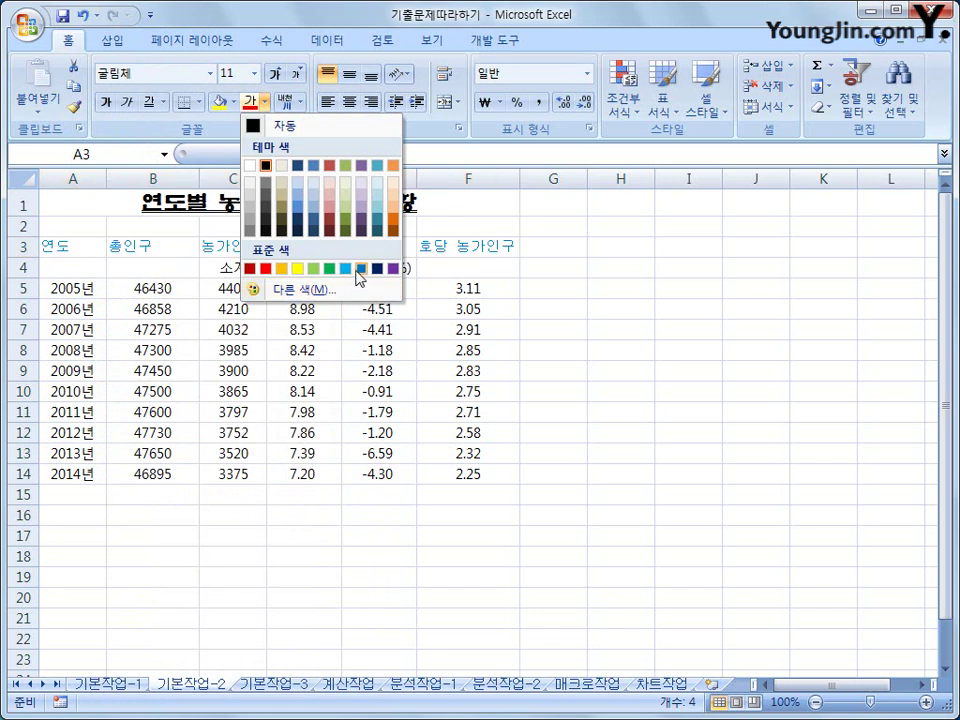
click(361, 269)
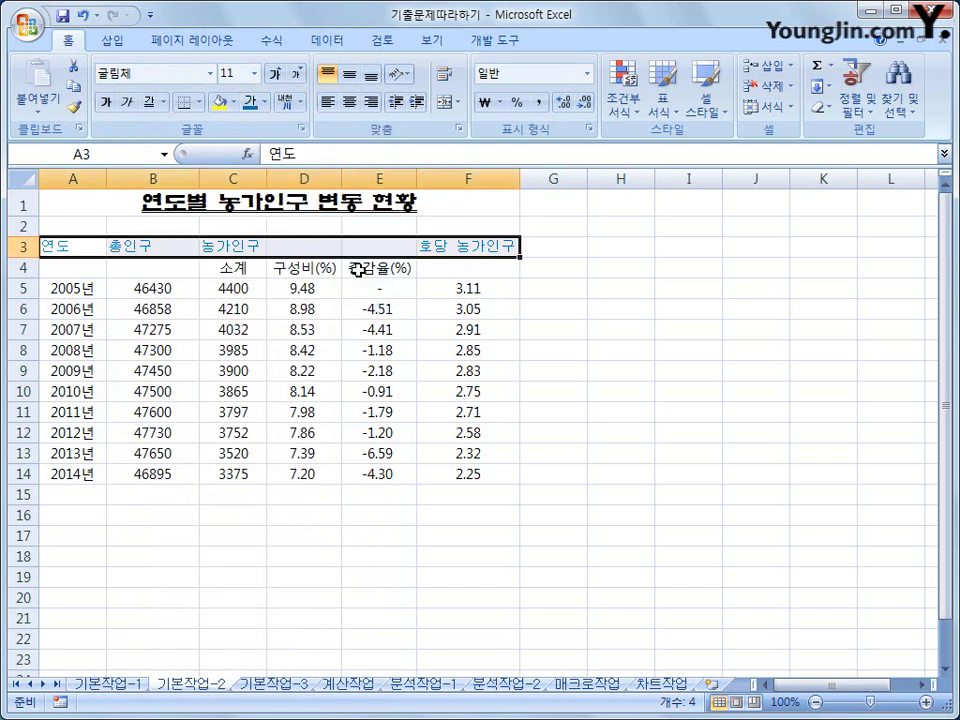
click(233, 102)
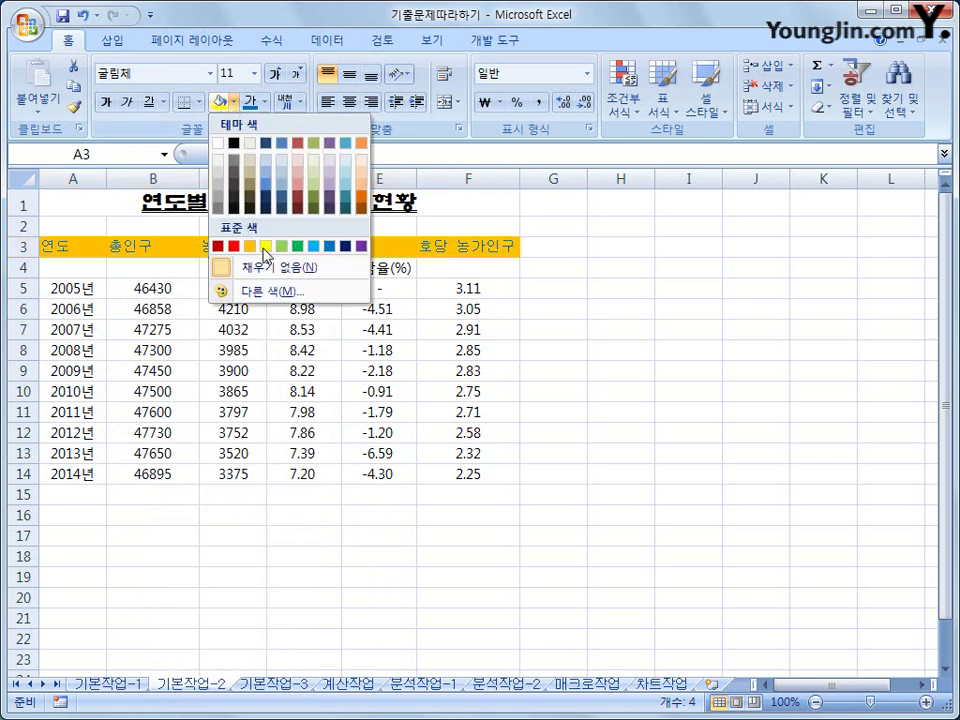
click(266, 248)
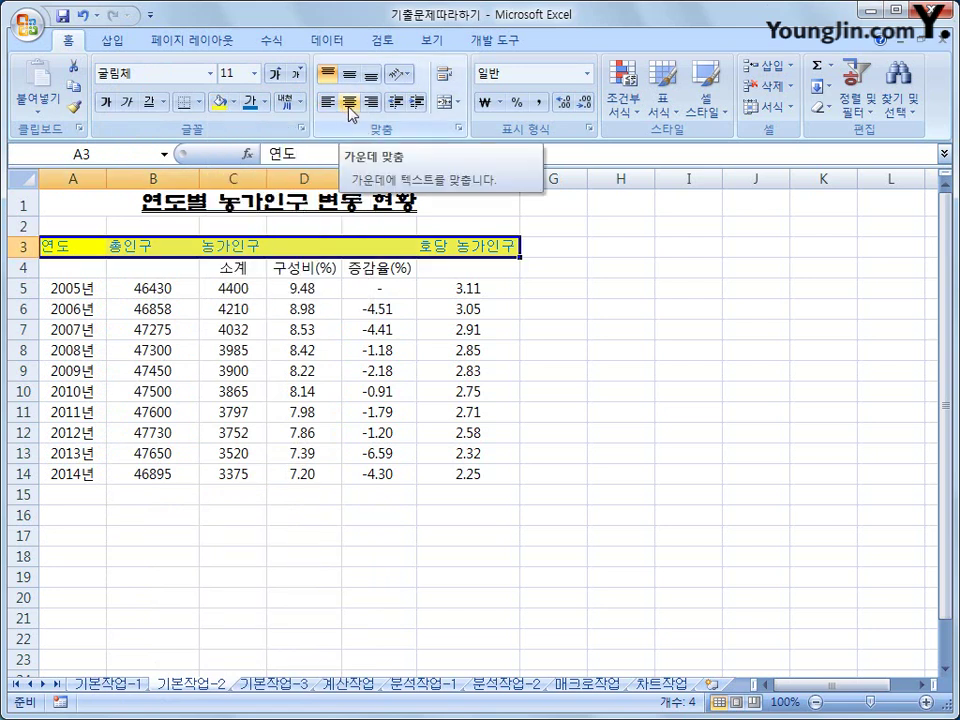
click(348, 103)
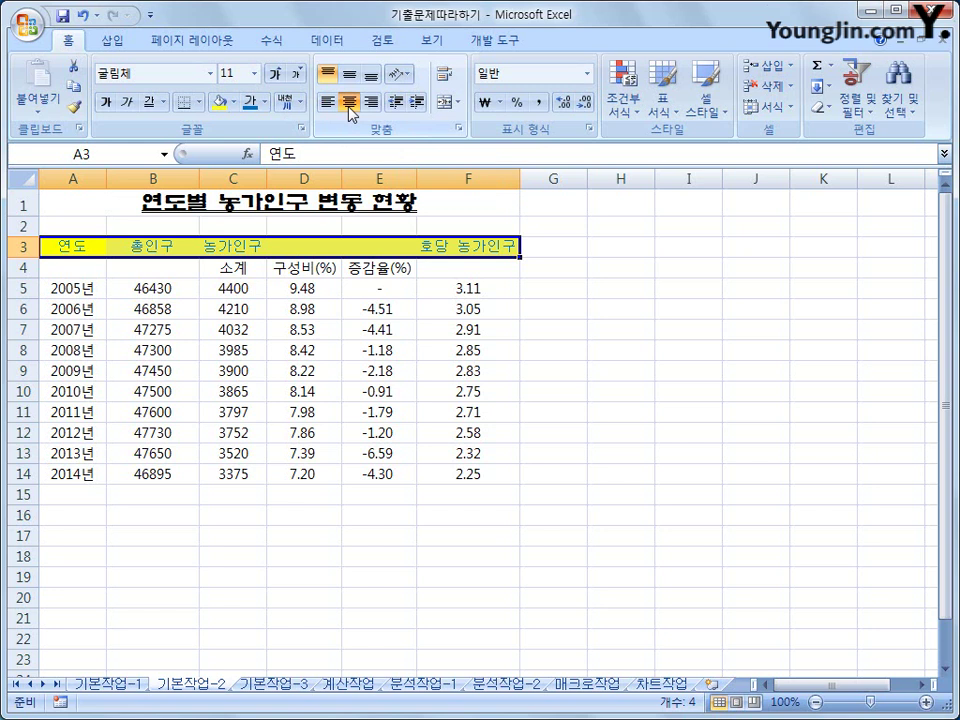
click(558, 507)
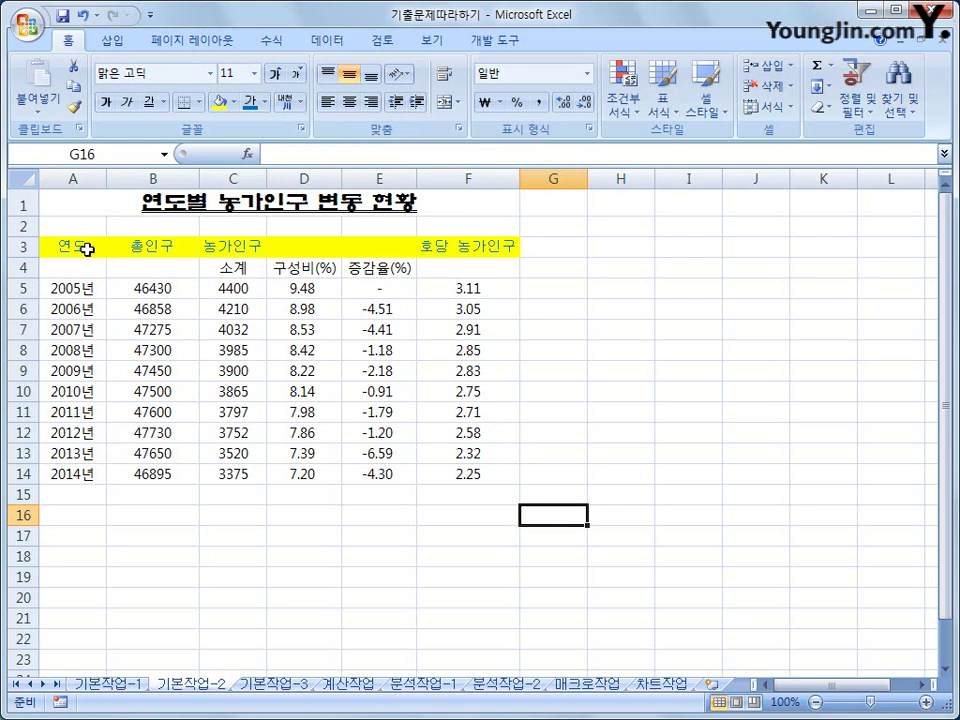
- Merge and centre A3:A4, B3:B4, C3:E3 and F3:F4, vertically centring the text
drag(87, 249, 85, 262)
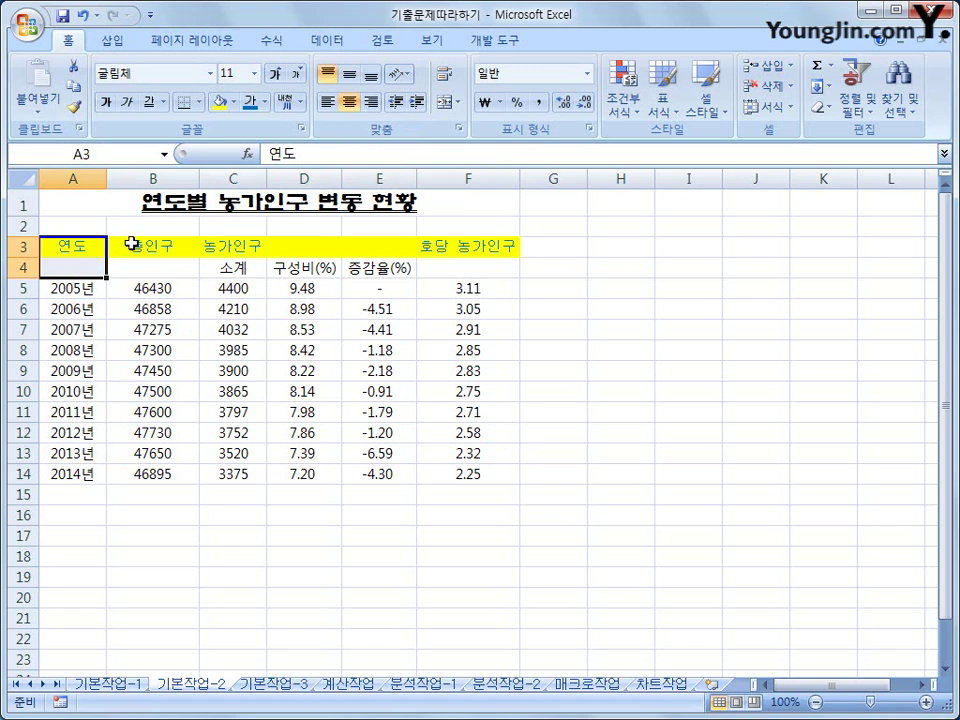
drag(133, 246, 132, 266)
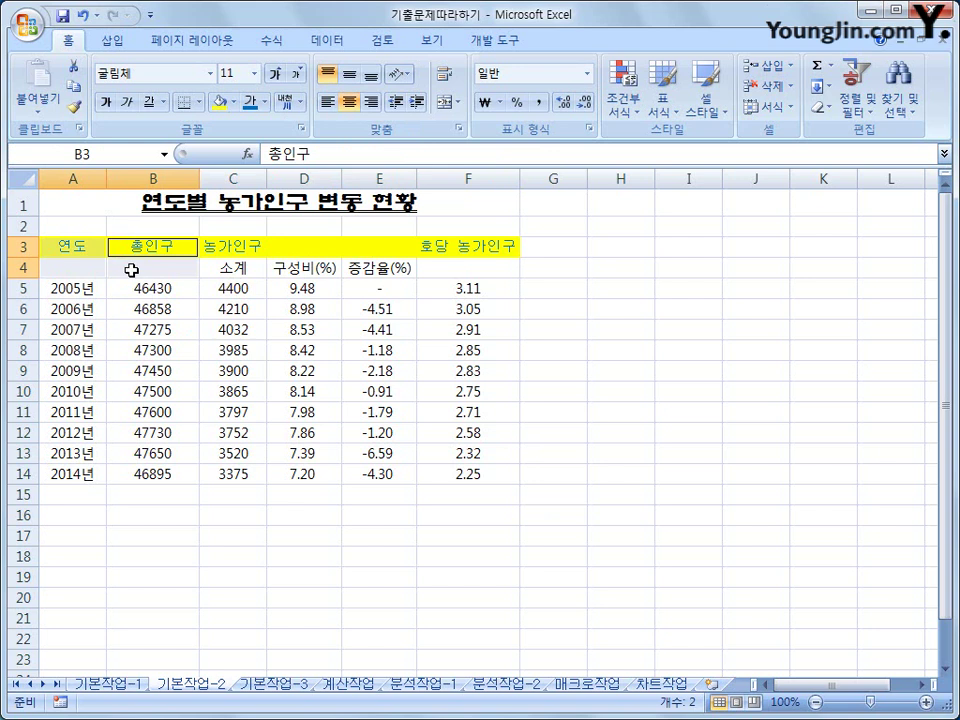
drag(210, 242, 386, 246)
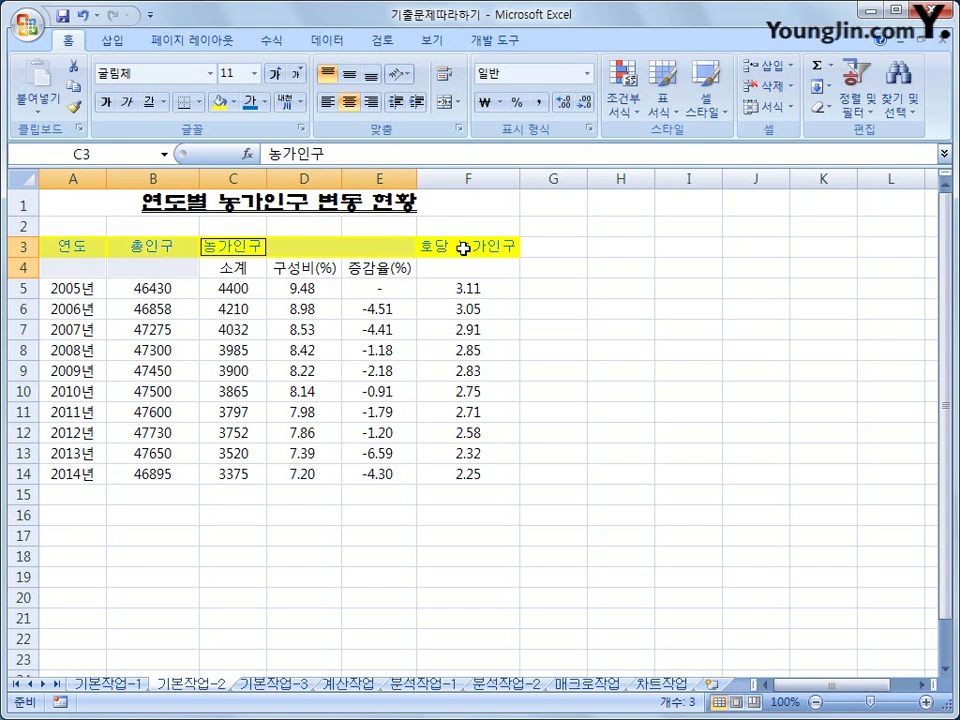
ctrl+drag(463, 248, 458, 262)
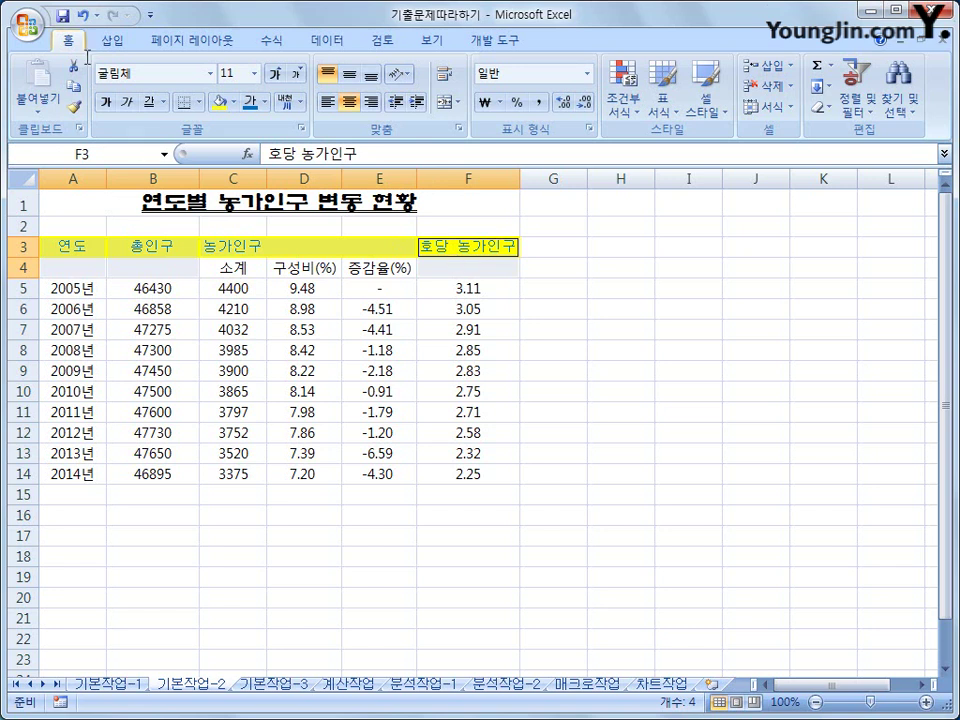
click(443, 104)
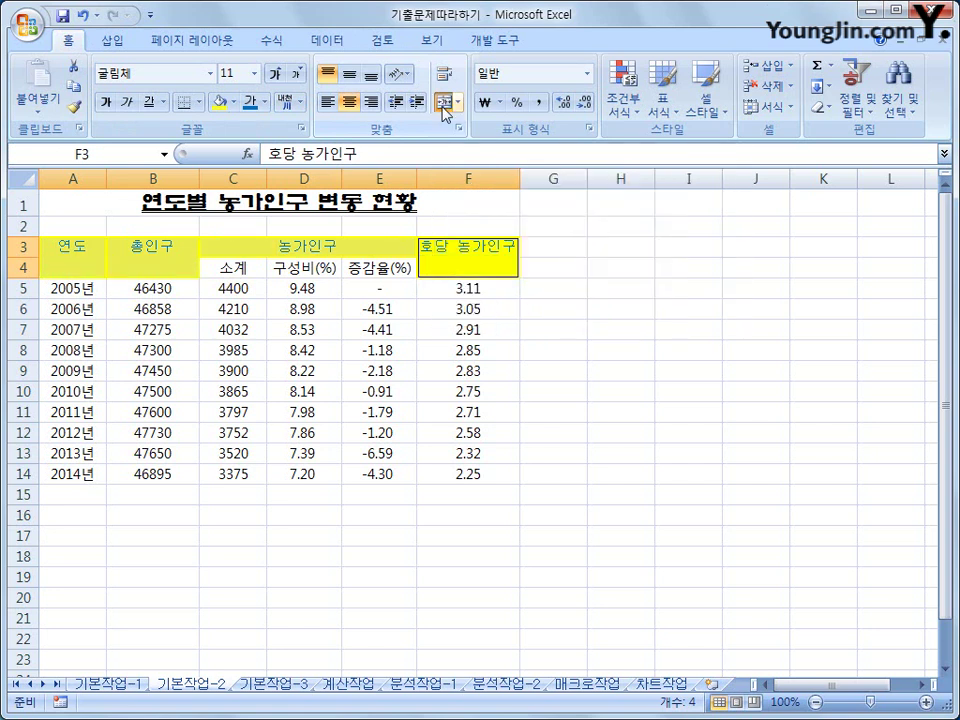
click(345, 104)
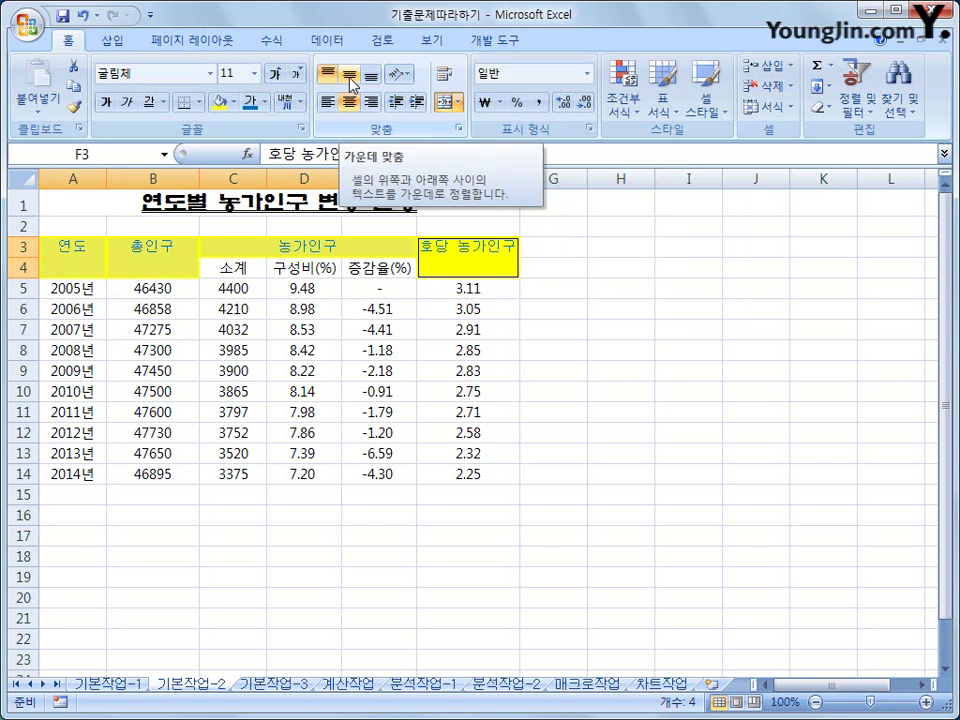
click(349, 77)
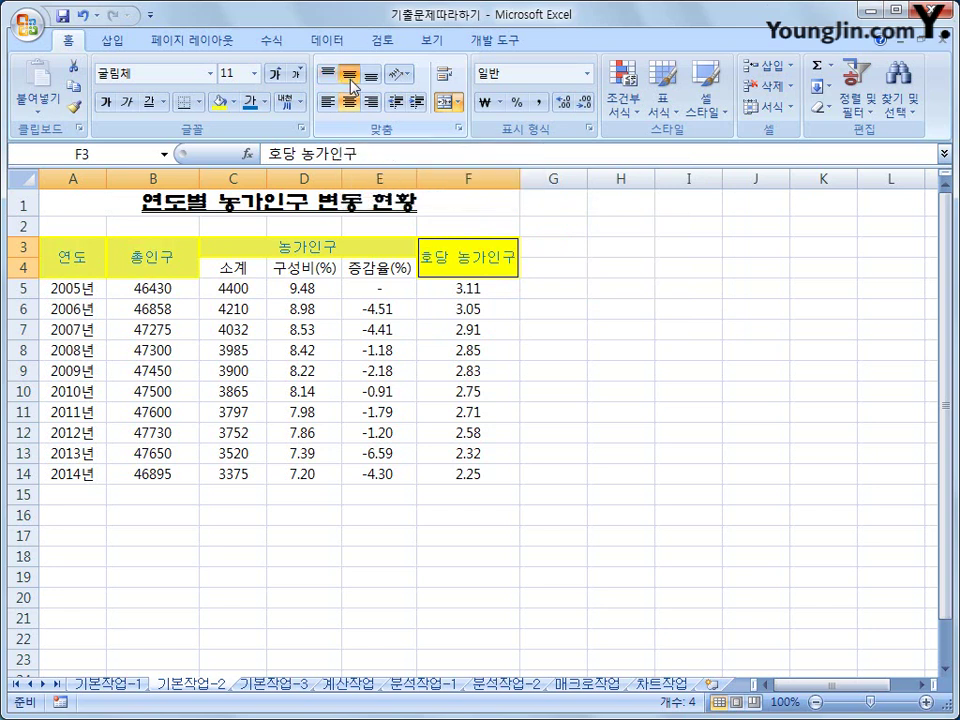
click(603, 326)
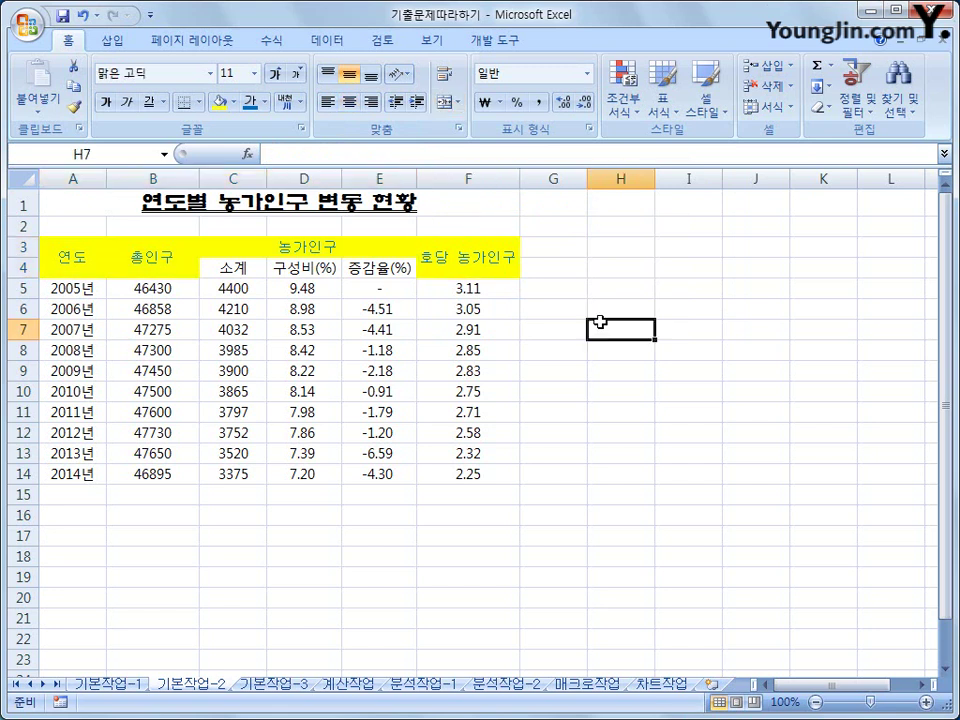
- Name the range F5:F14 증감율 via the Name Box, then select B5:B14
drag(439, 286, 456, 471)
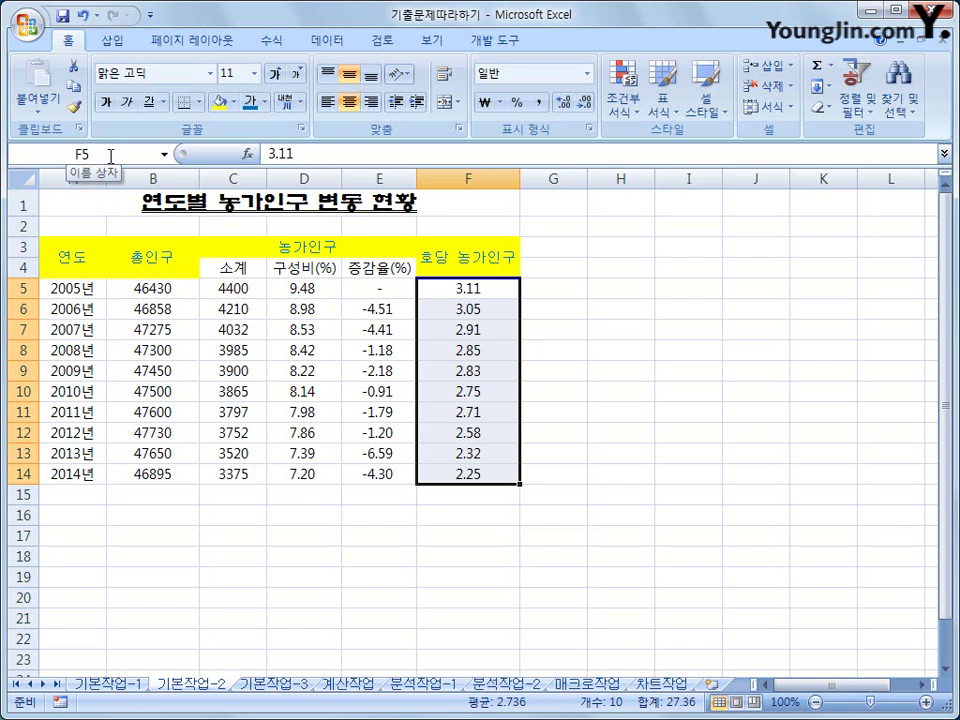
click(111, 156)
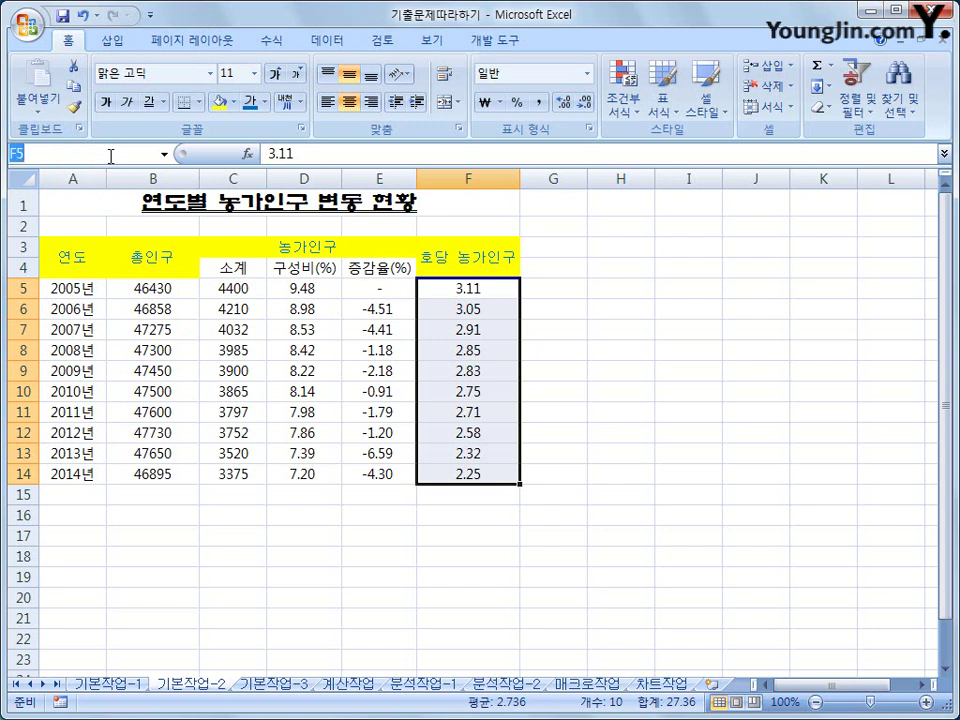
text(증감율)
key(Return)
key(Return)
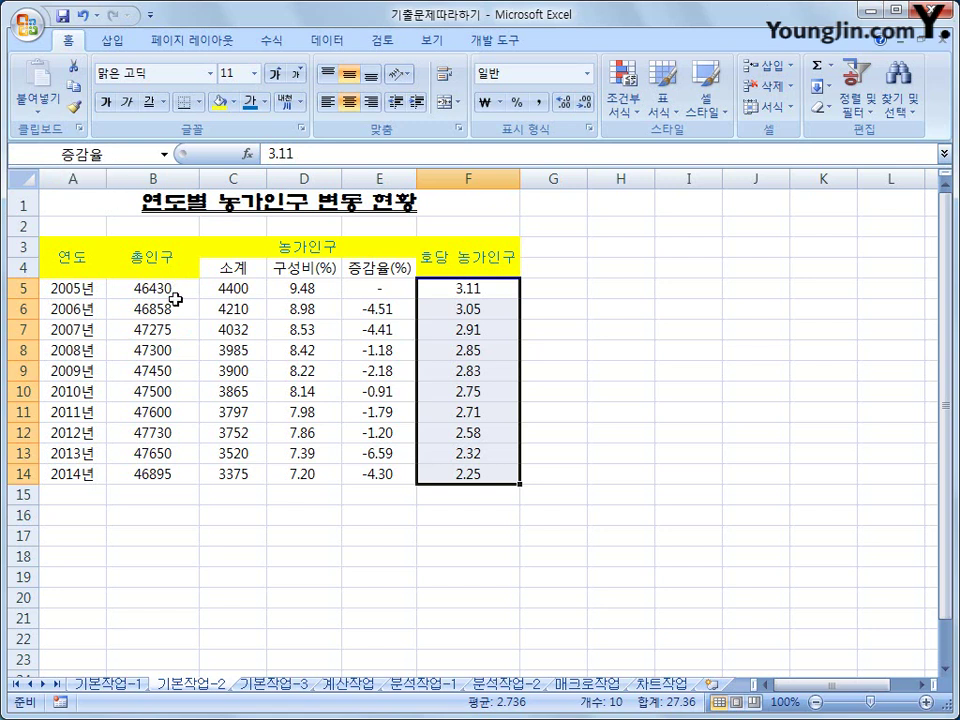
drag(163, 308, 163, 329)
drag(156, 286, 155, 477)
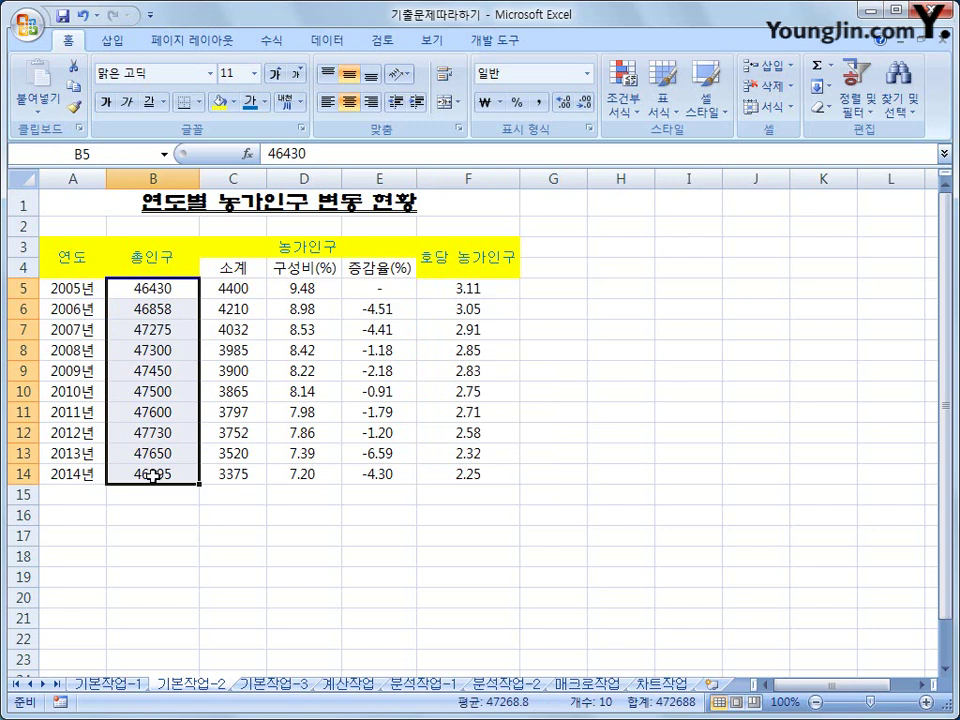
- Apply the custom number format #,###"천명" to the 총인구 values B5:B14
right_click(188, 293)
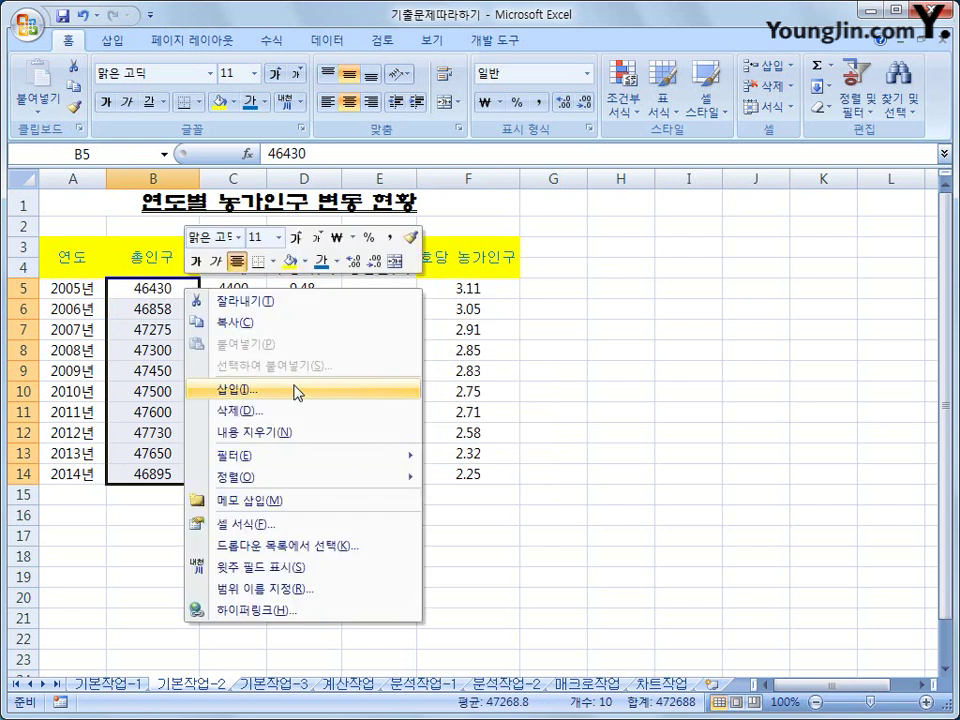
click(322, 525)
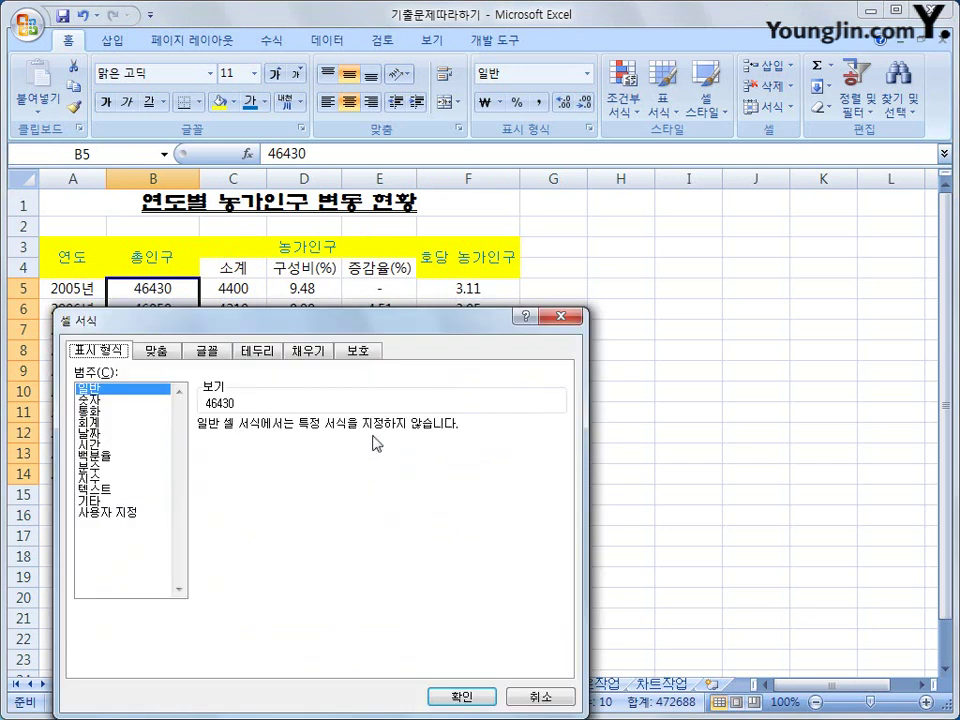
drag(373, 336, 570, 188)
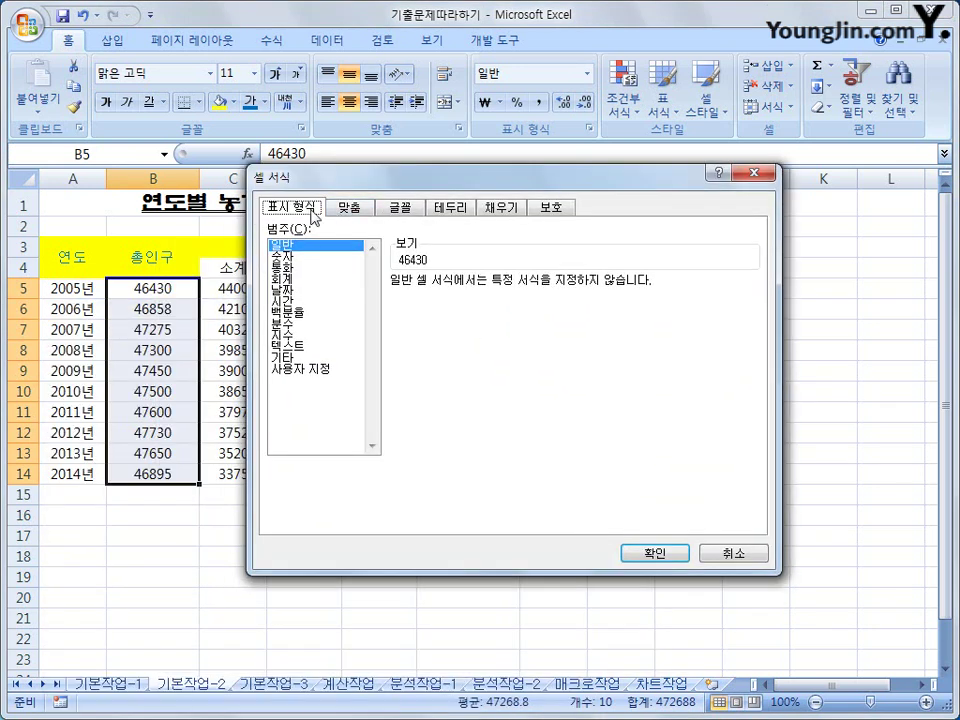
click(329, 370)
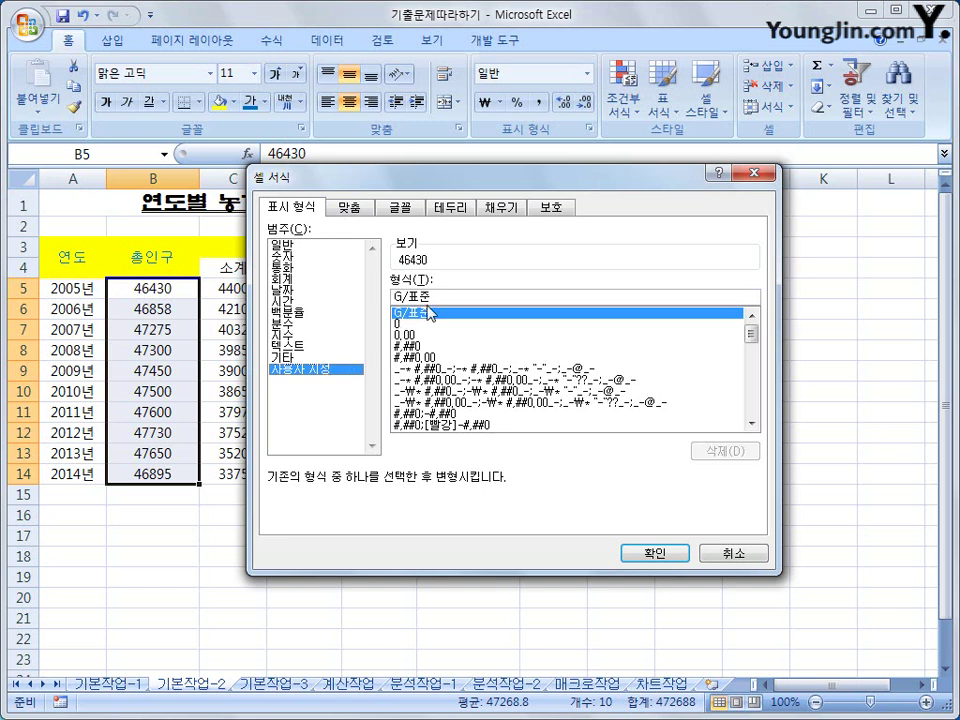
drag(432, 297, 381, 298)
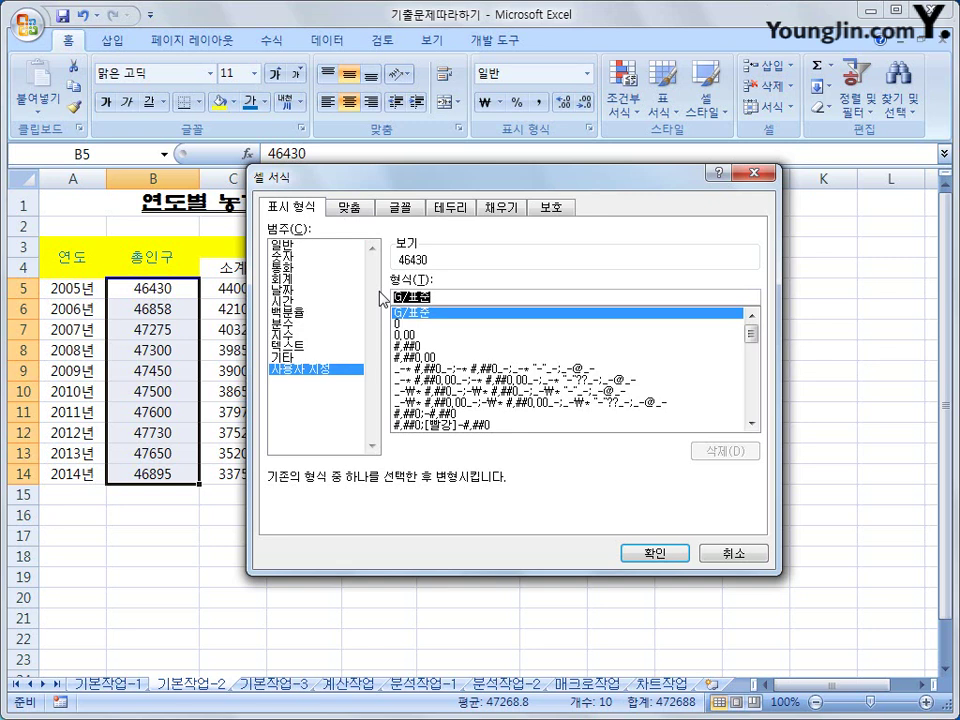
text(#,)
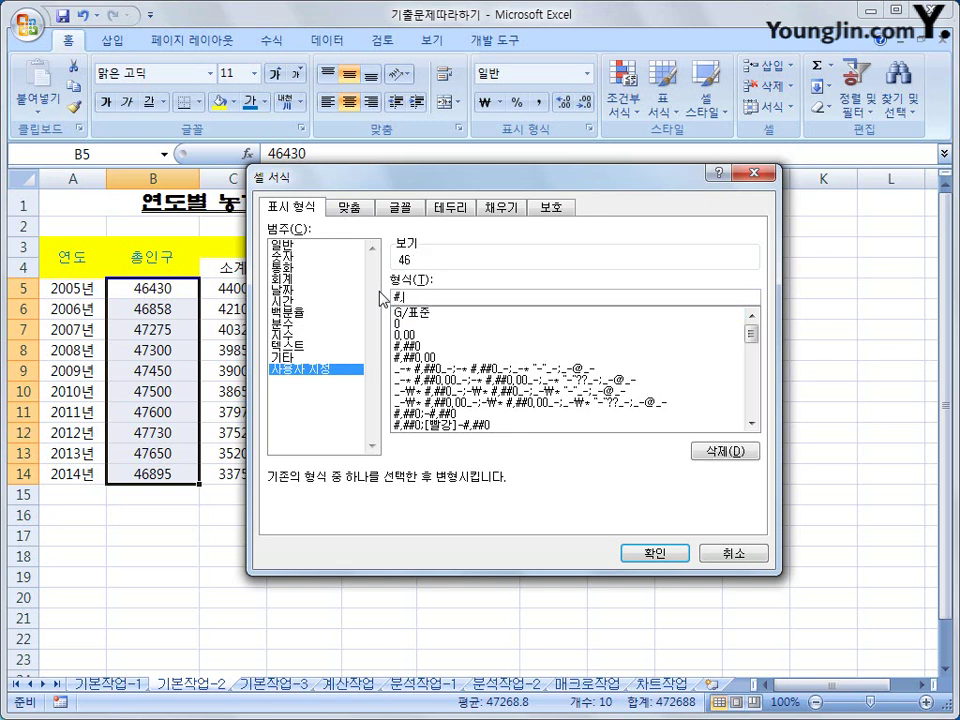
text(##0)
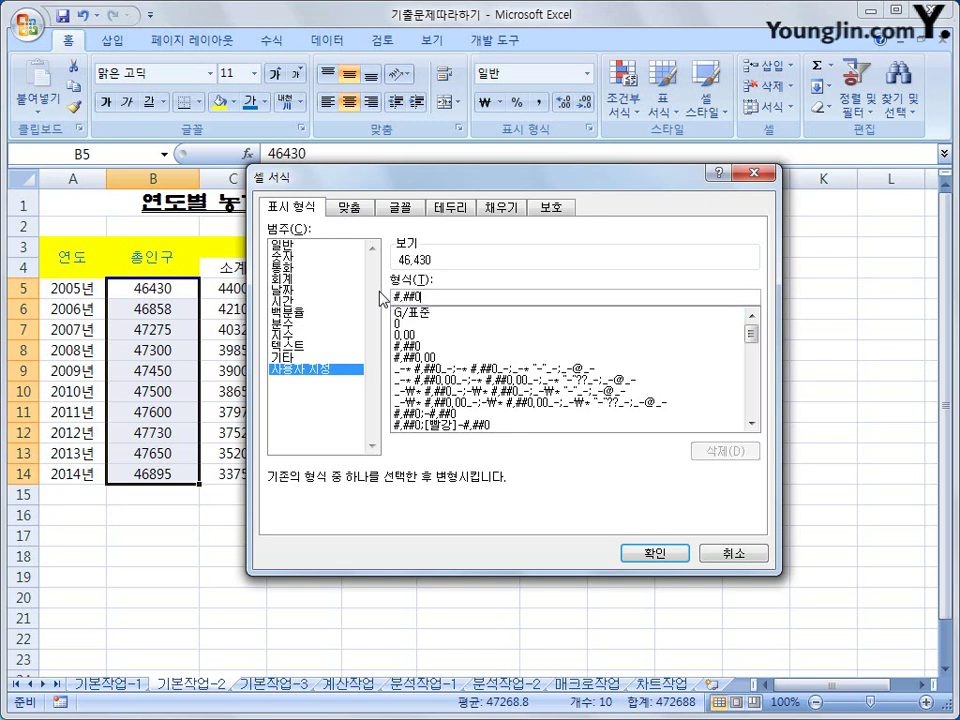
key(BackSpace)
text(#)
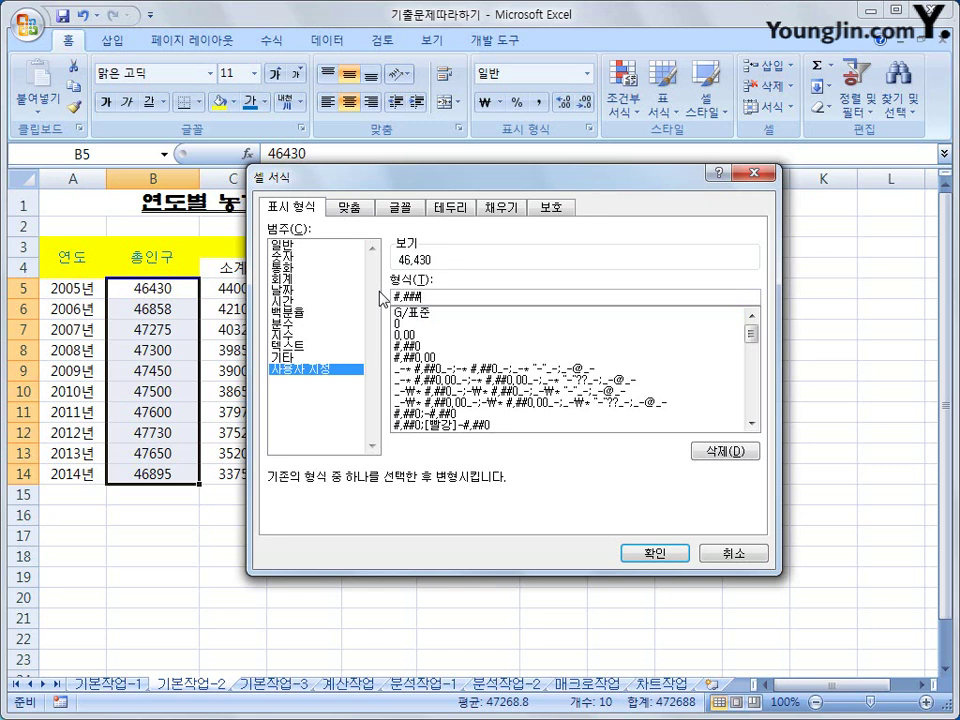
text("이)
text(명)
text(명")
click(643, 558)
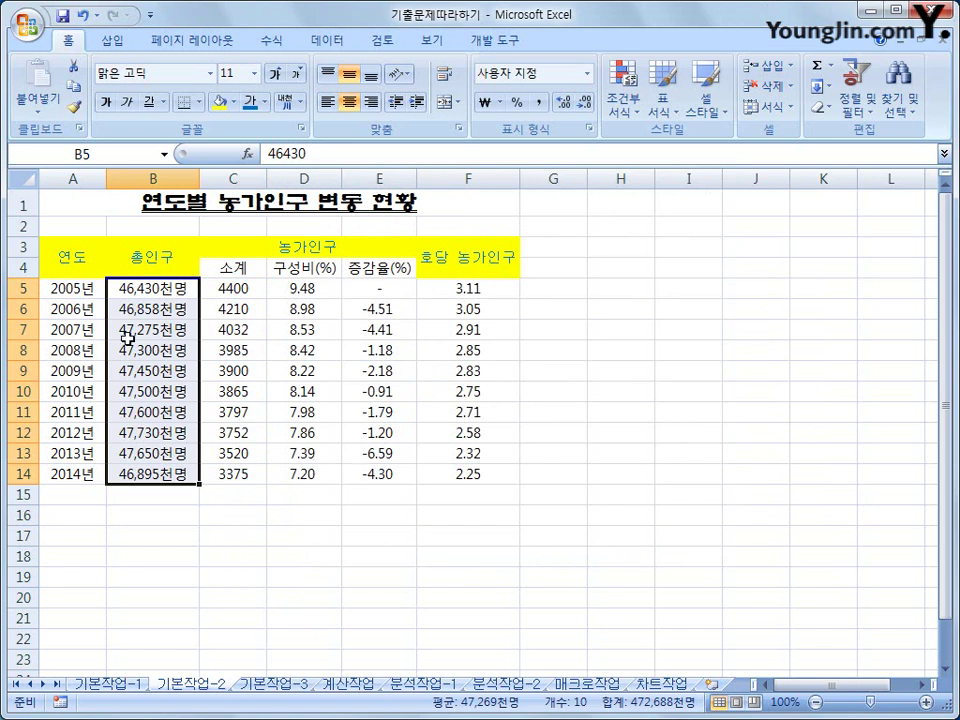
- Apply All Borders to the table A3:F14
drag(79, 246, 453, 476)
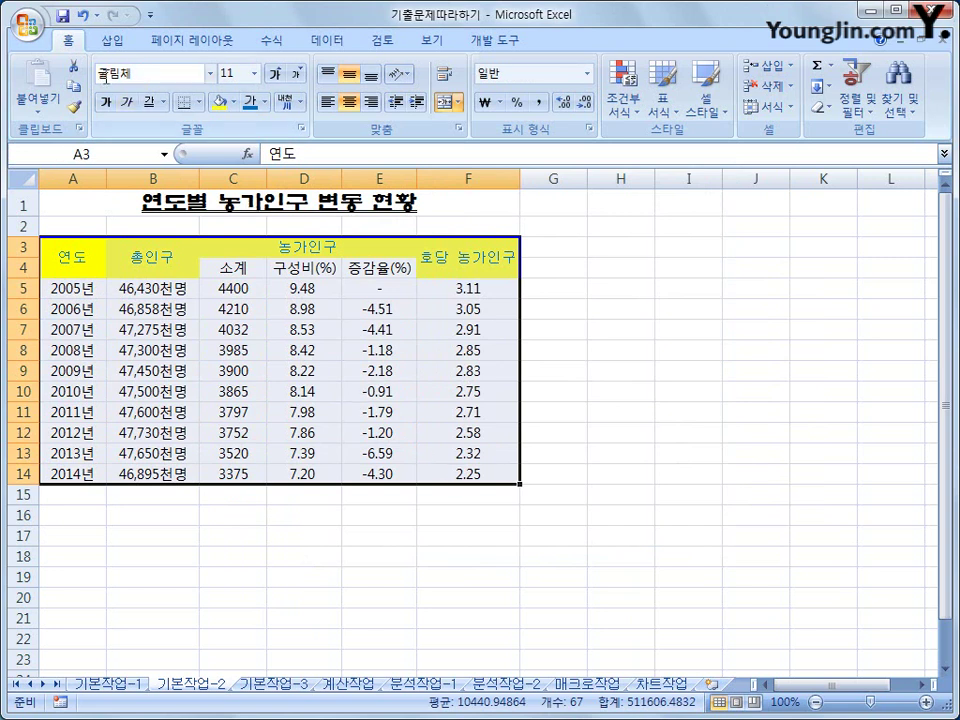
click(199, 102)
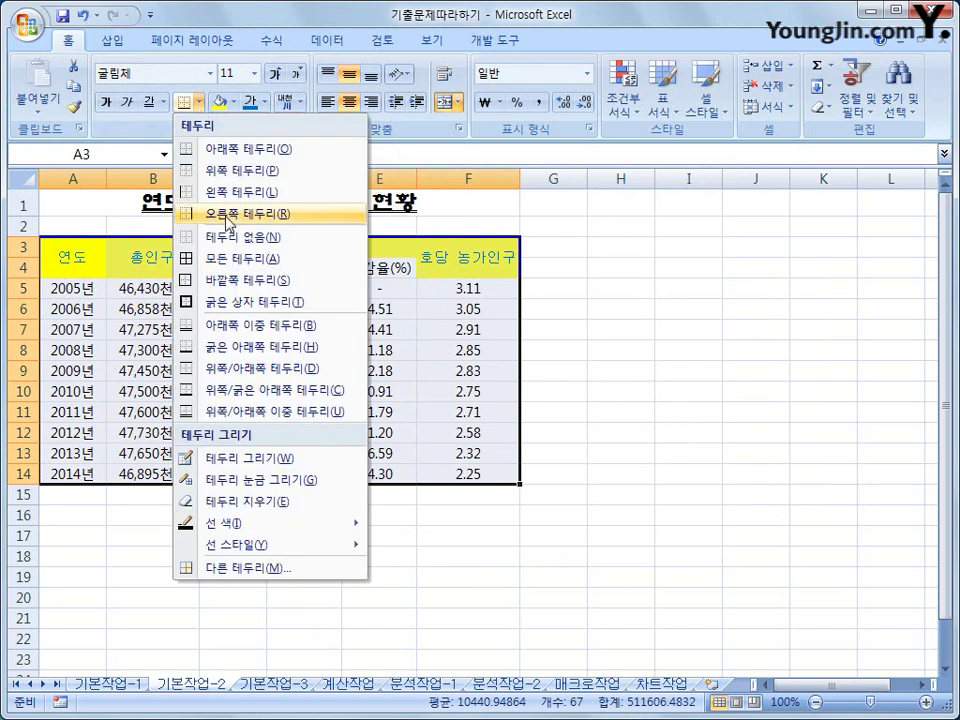
click(231, 260)
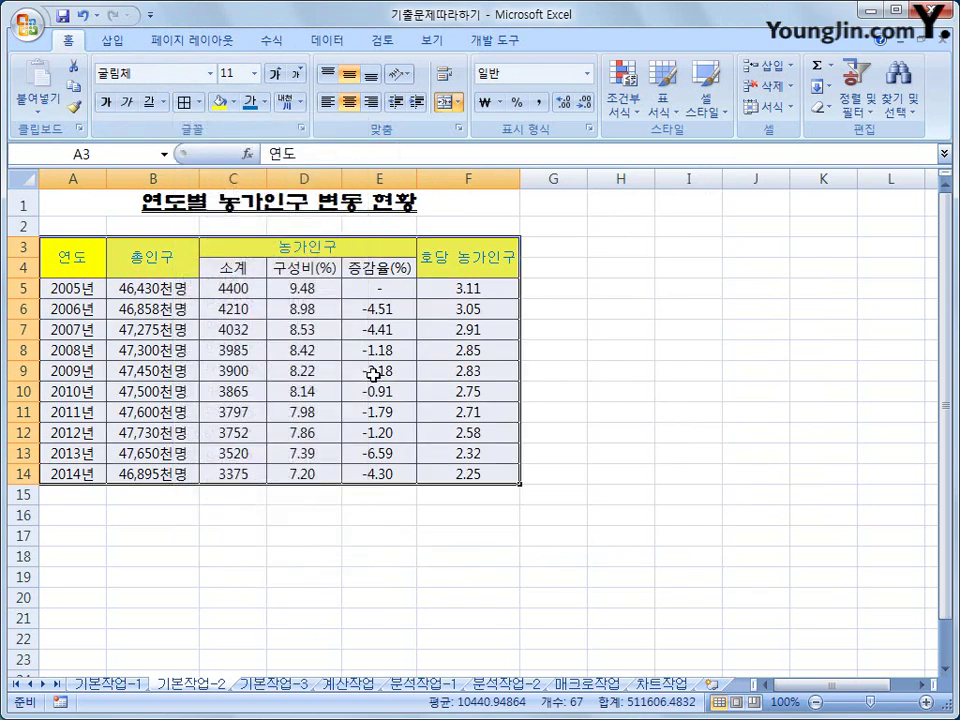
click(467, 474)
click(640, 557)
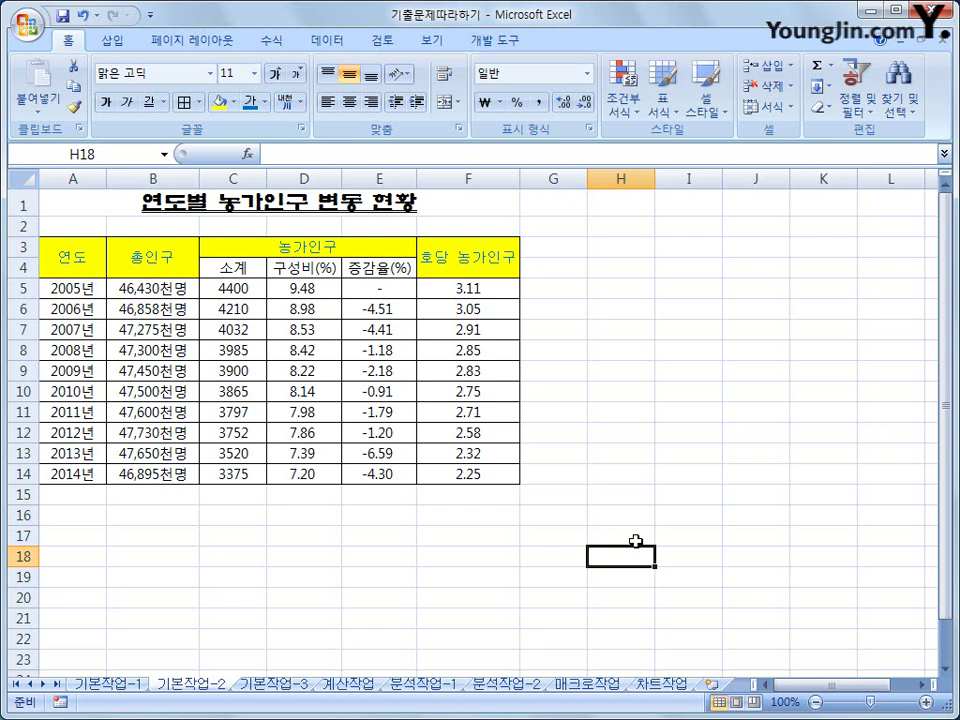
- Go to the 기본작업-3 sheet and select the 결재 approval box J15:M16
click(305, 685)
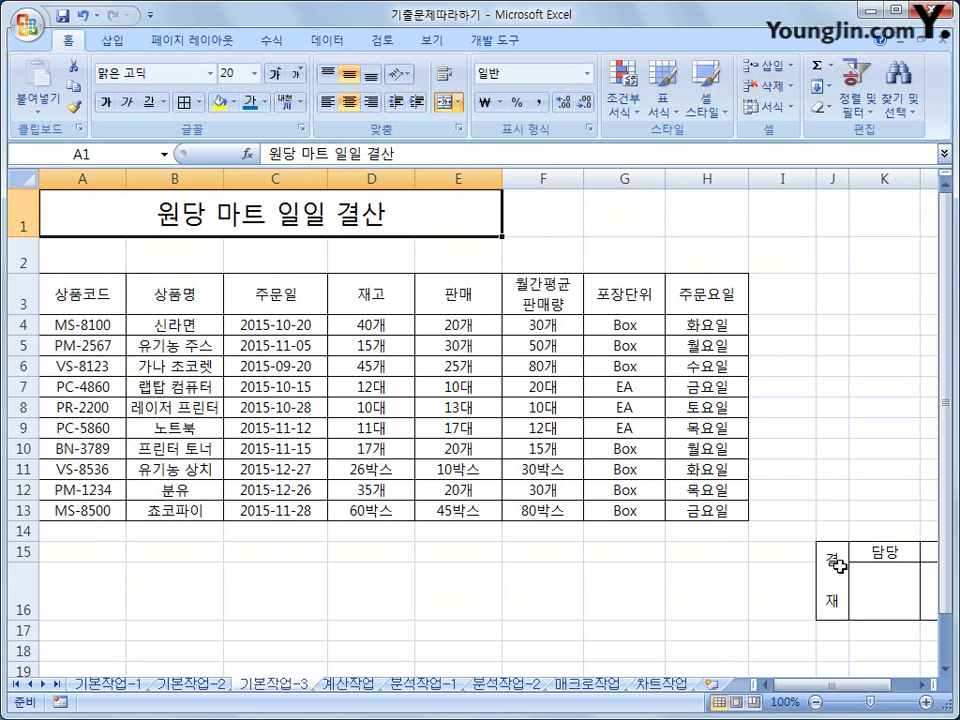
mouse_move(838, 566)
mouse_down()
mouse_move(926, 566)
mouse_move(840, 578)
mouse_move(894, 583)
mouse_move(846, 588)
mouse_up()
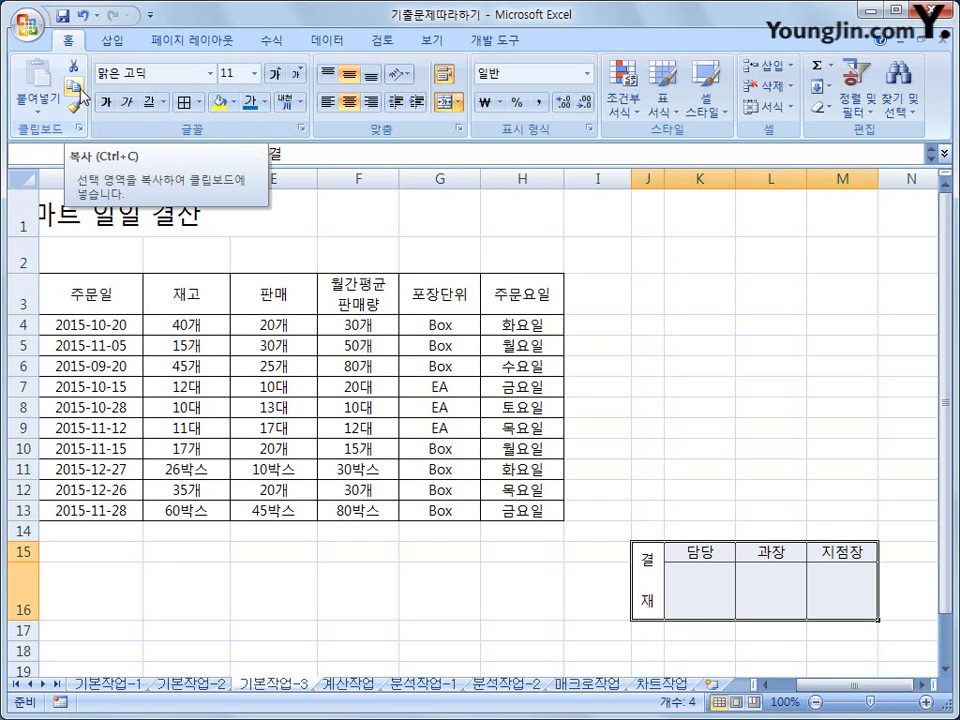
- Copy the 결재 box J15:M16 and paste it at F1 as a linked picture
click(81, 92)
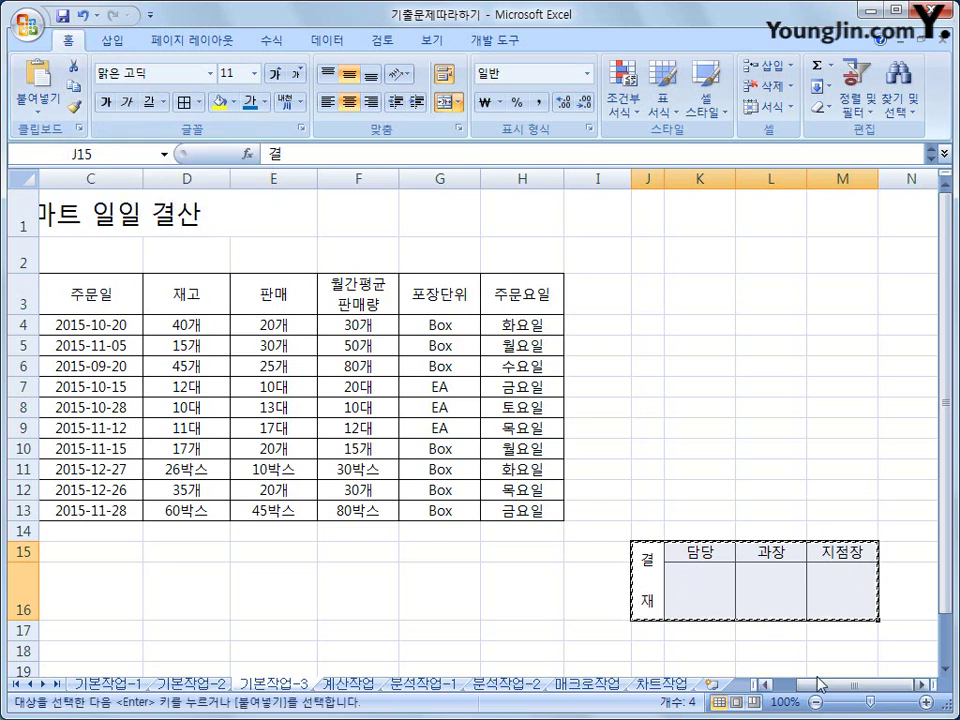
drag(832, 693, 795, 696)
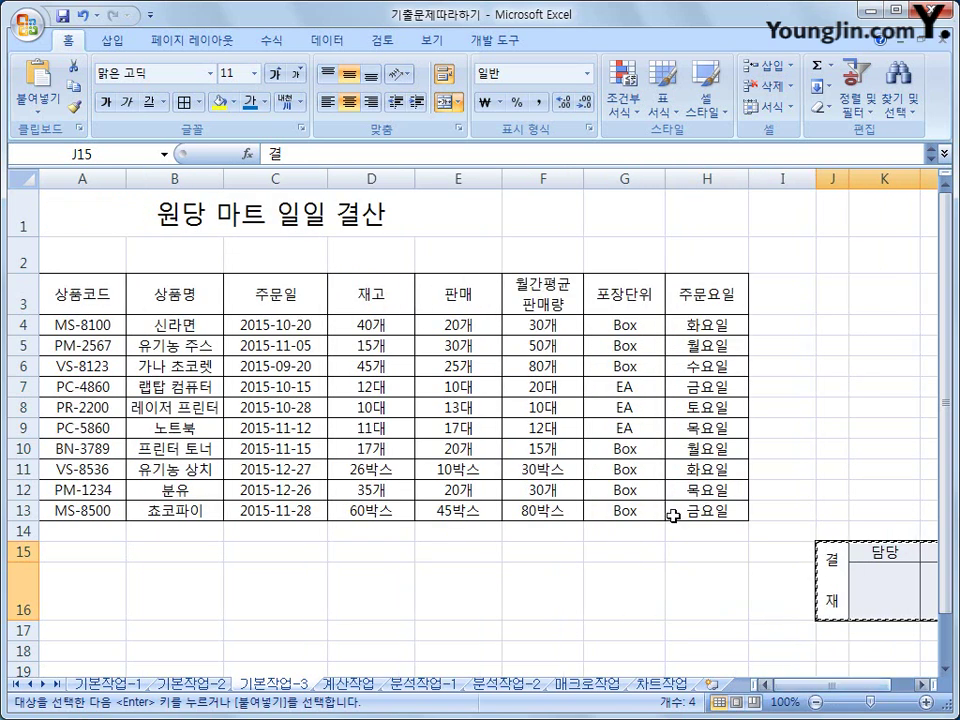
click(525, 208)
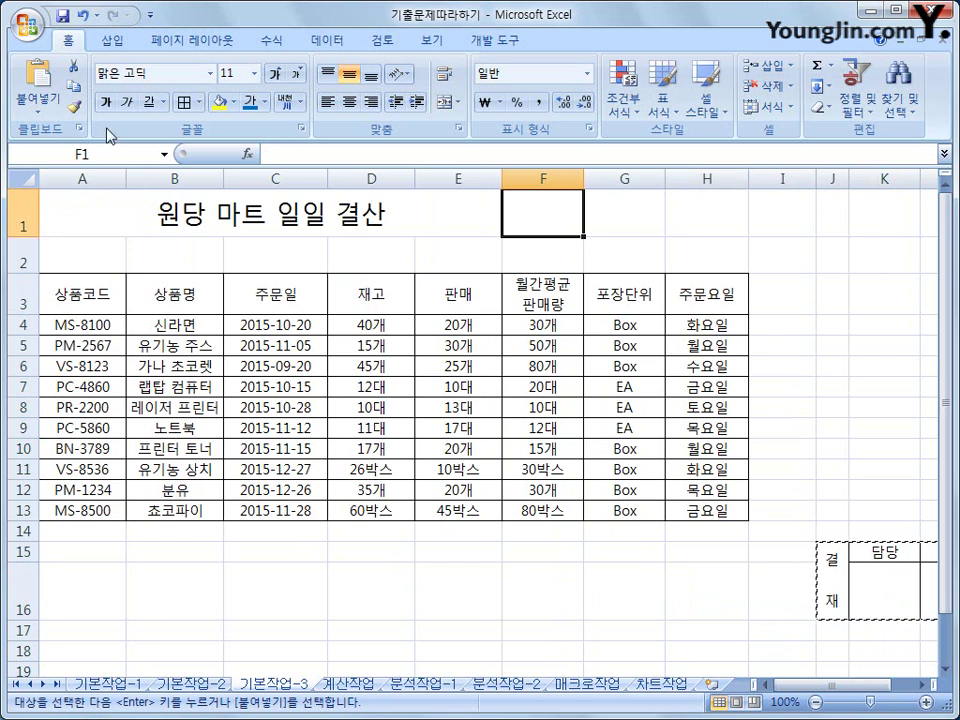
click(47, 117)
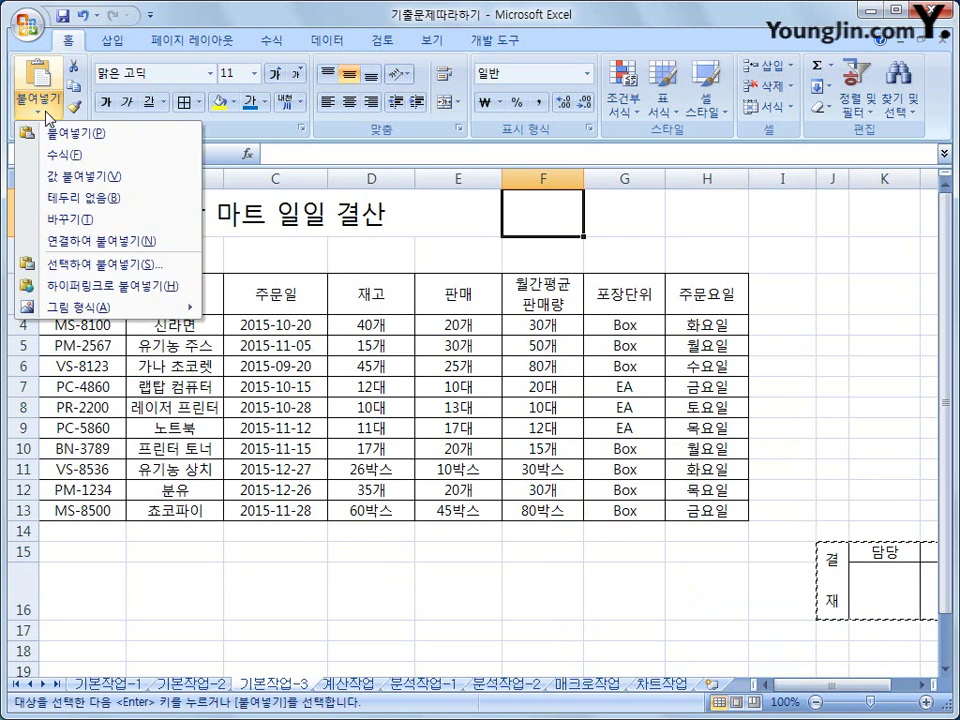
mouse_move(58, 312)
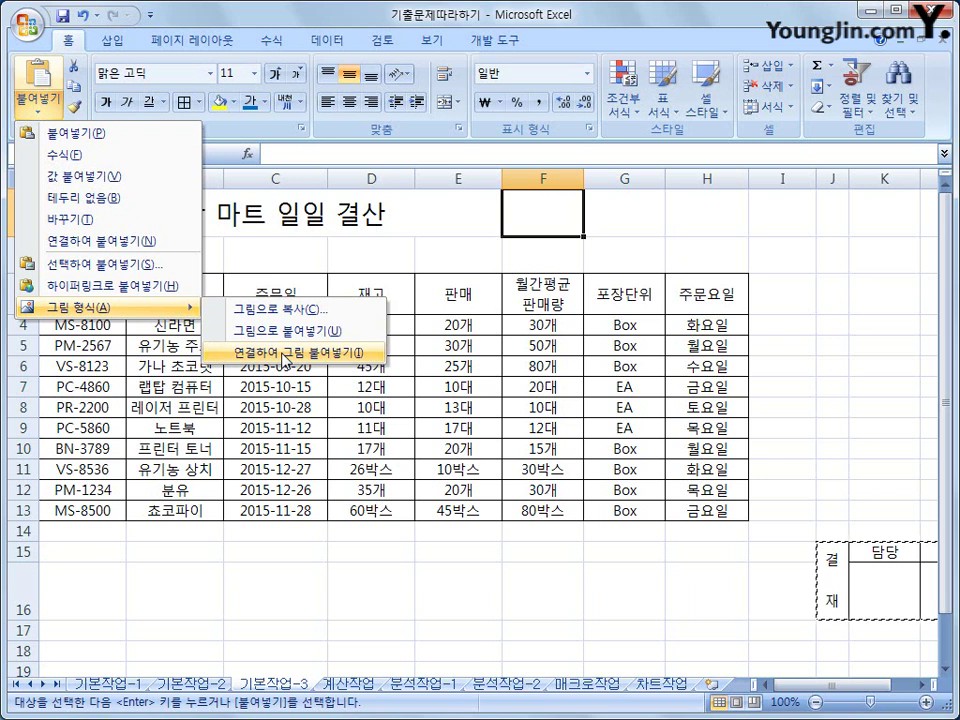
click(287, 354)
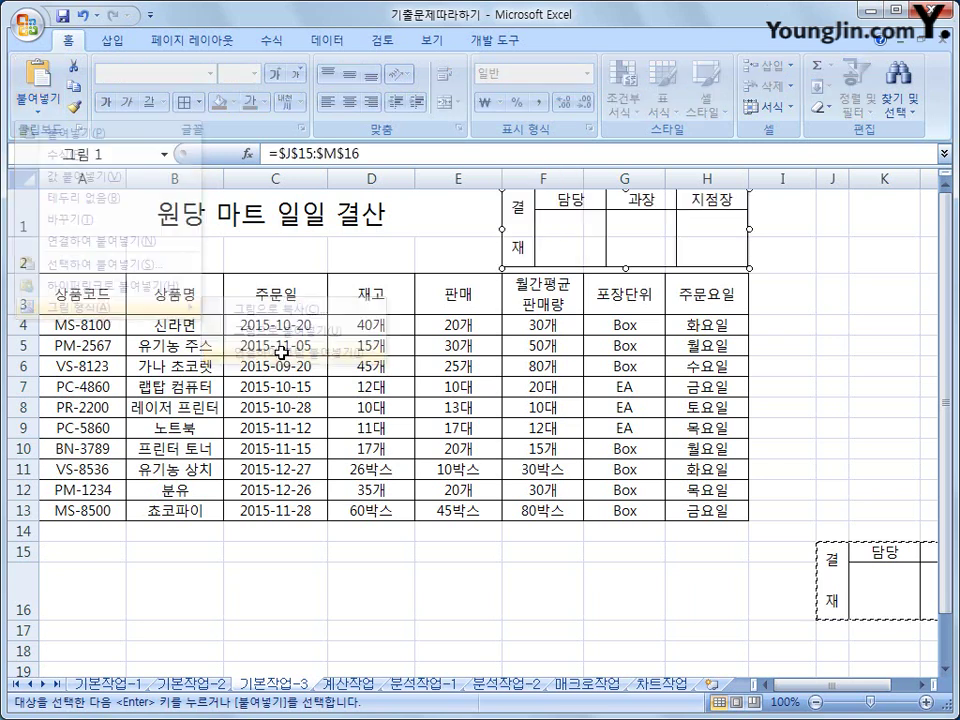
click(818, 323)
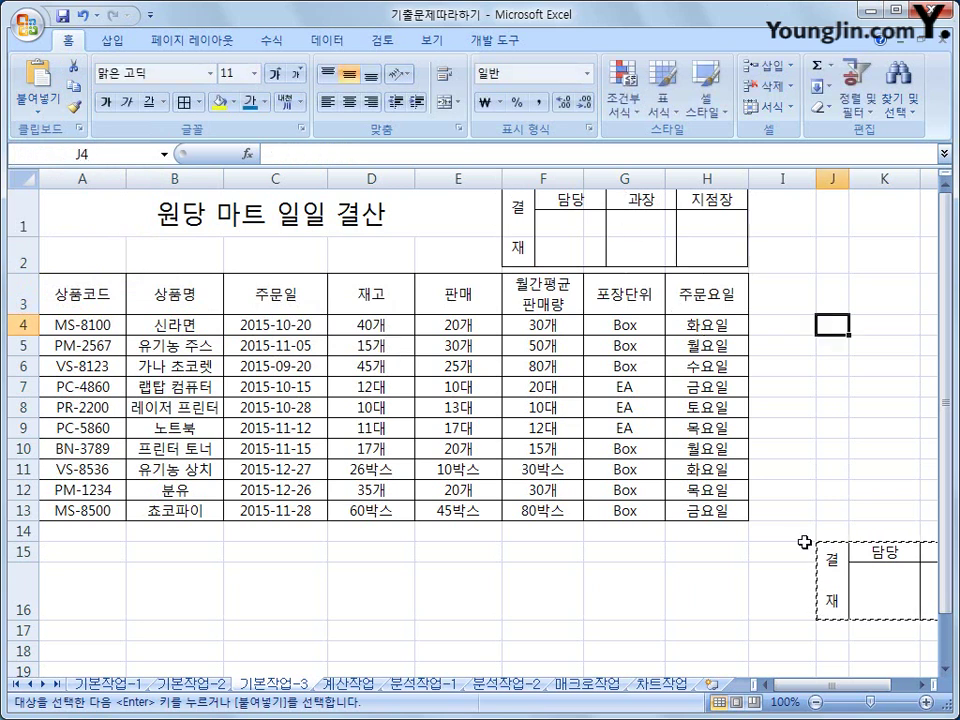
click(765, 582)
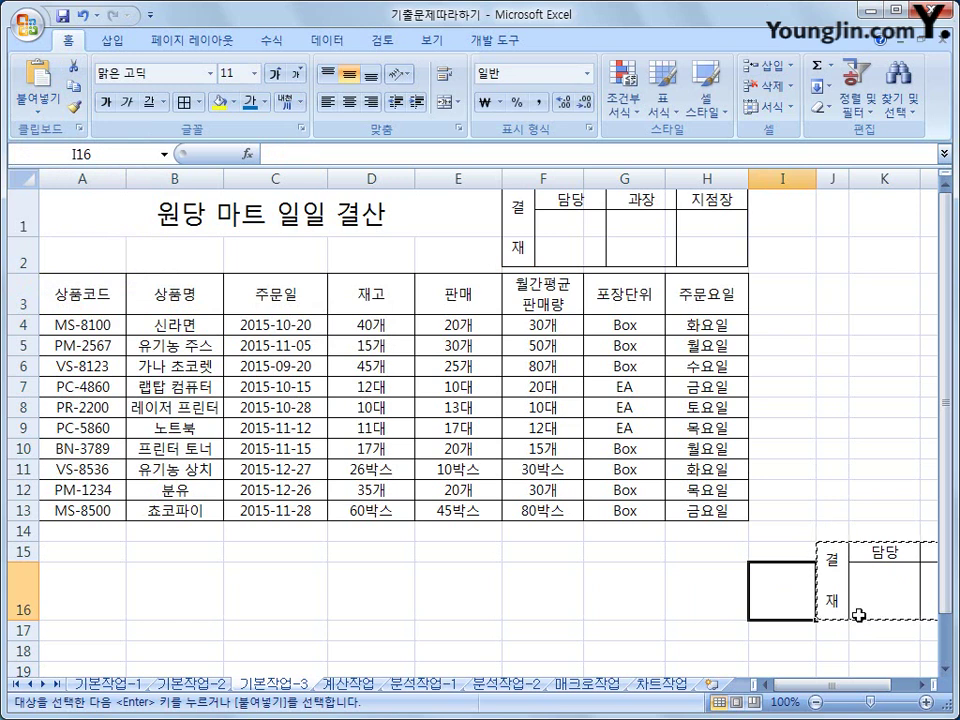
- Flip through the 기본작업-1, 기본작업-2 and 기본작업-3 sheets, ending on 계산작업
click(110, 686)
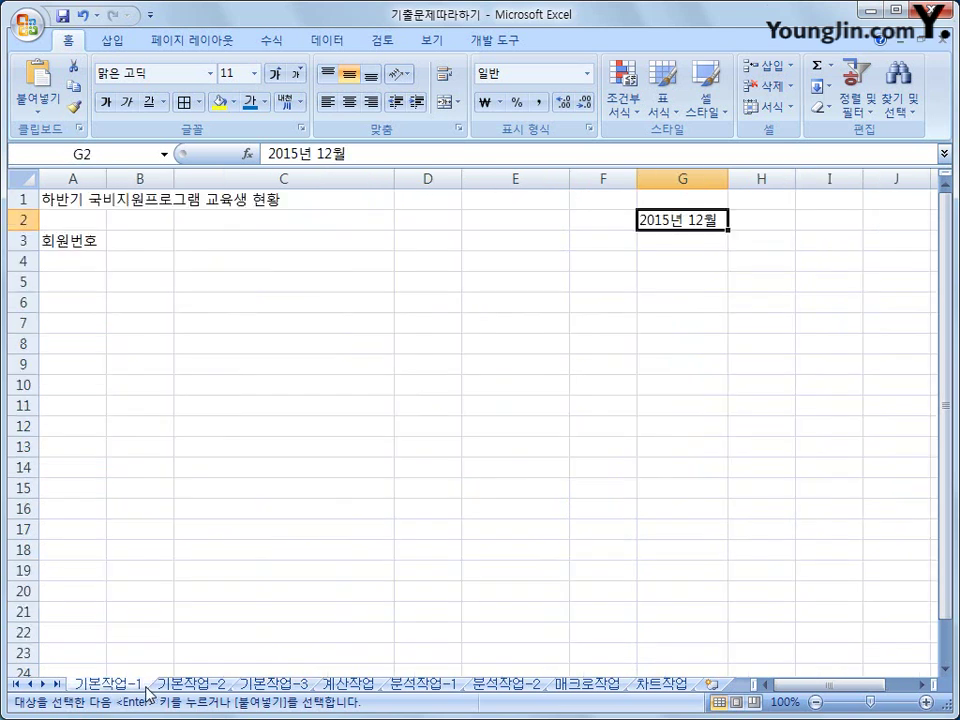
click(165, 688)
click(245, 688)
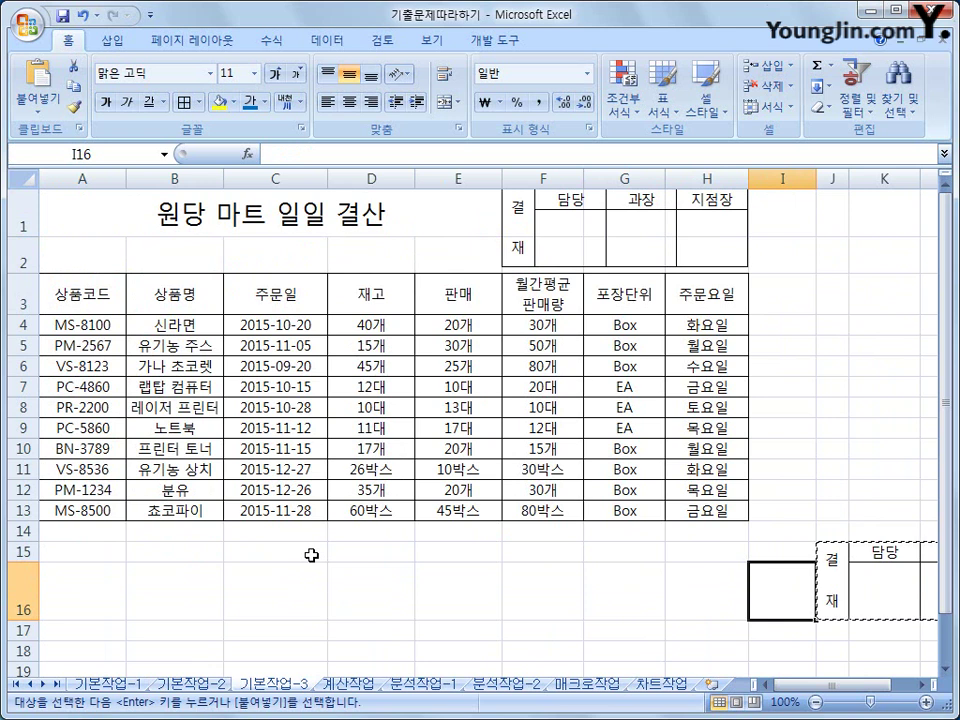
click(348, 685)
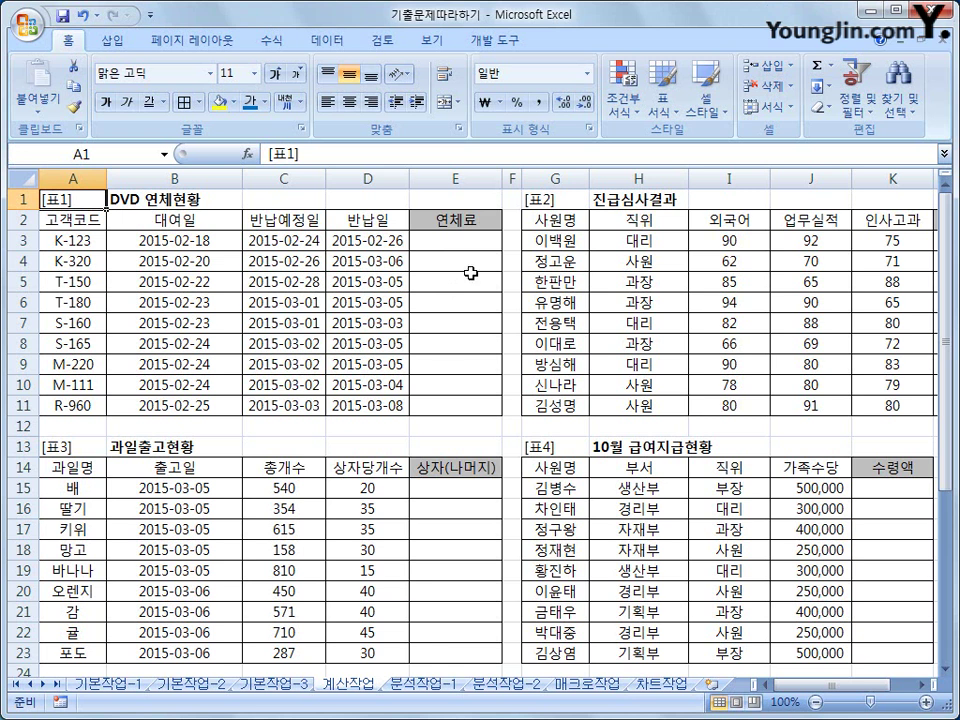
- Check the C3 and D3 dates, then select the 연체료 cell E3 with the Formulas ribbon shown
click(470, 241)
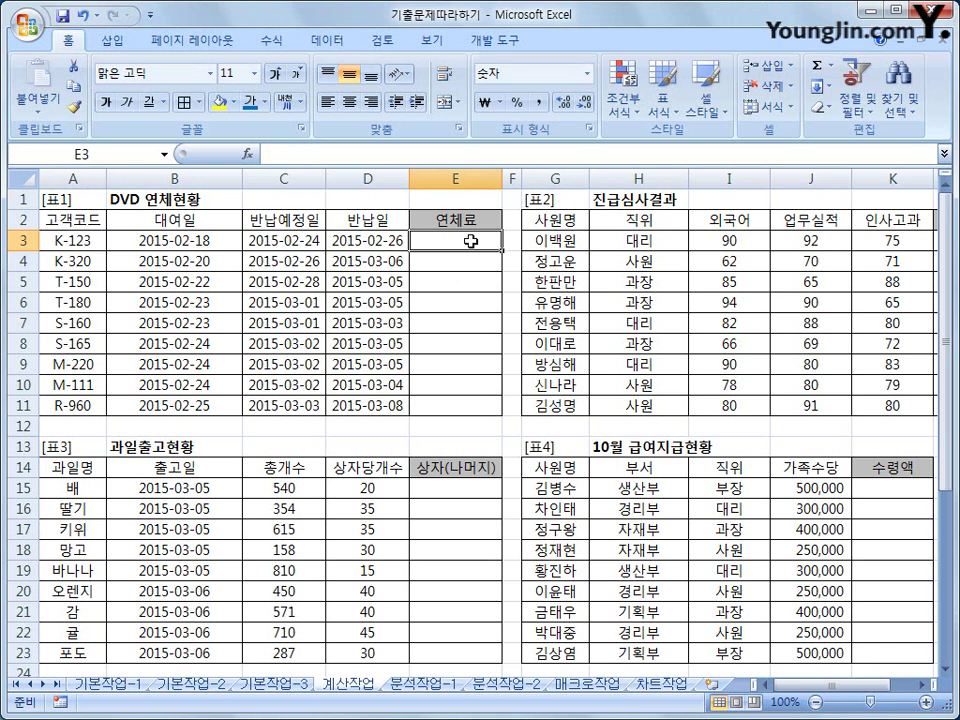
click(290, 242)
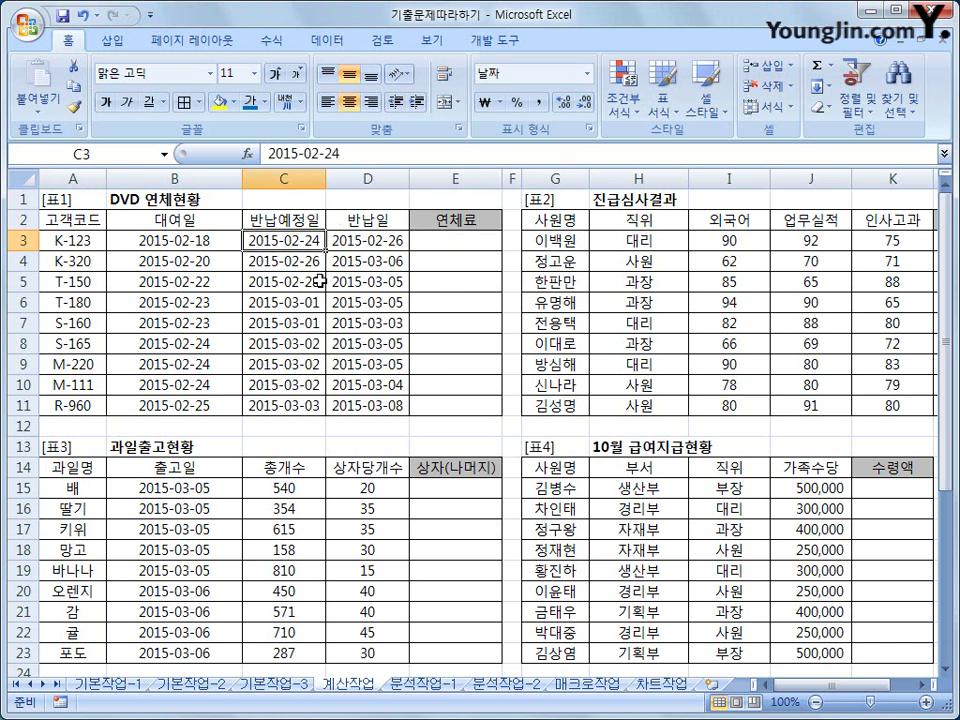
click(384, 241)
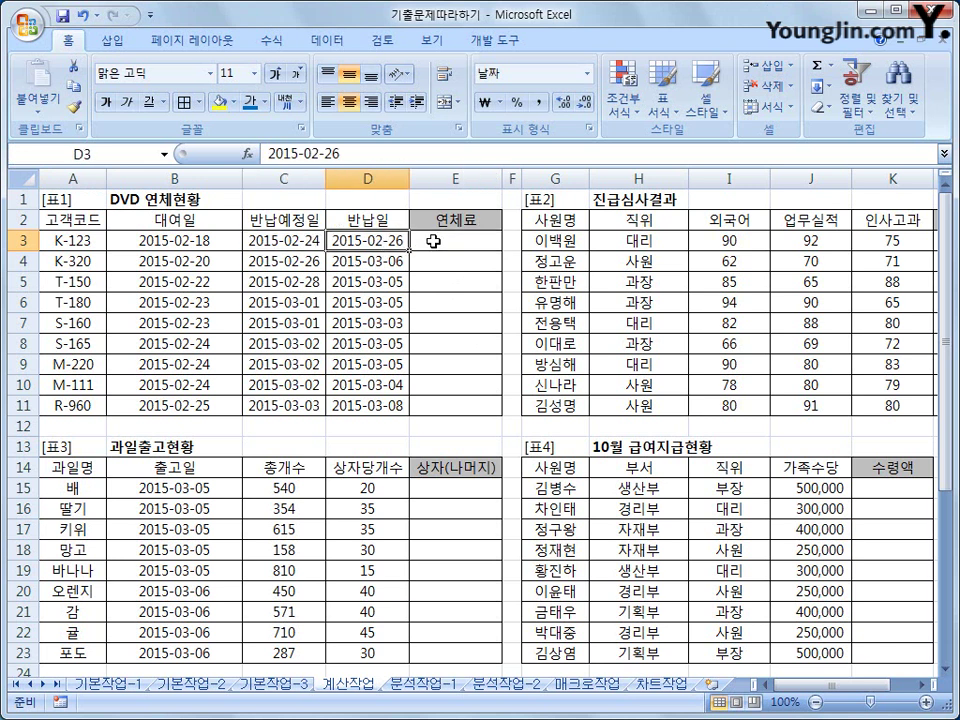
click(433, 241)
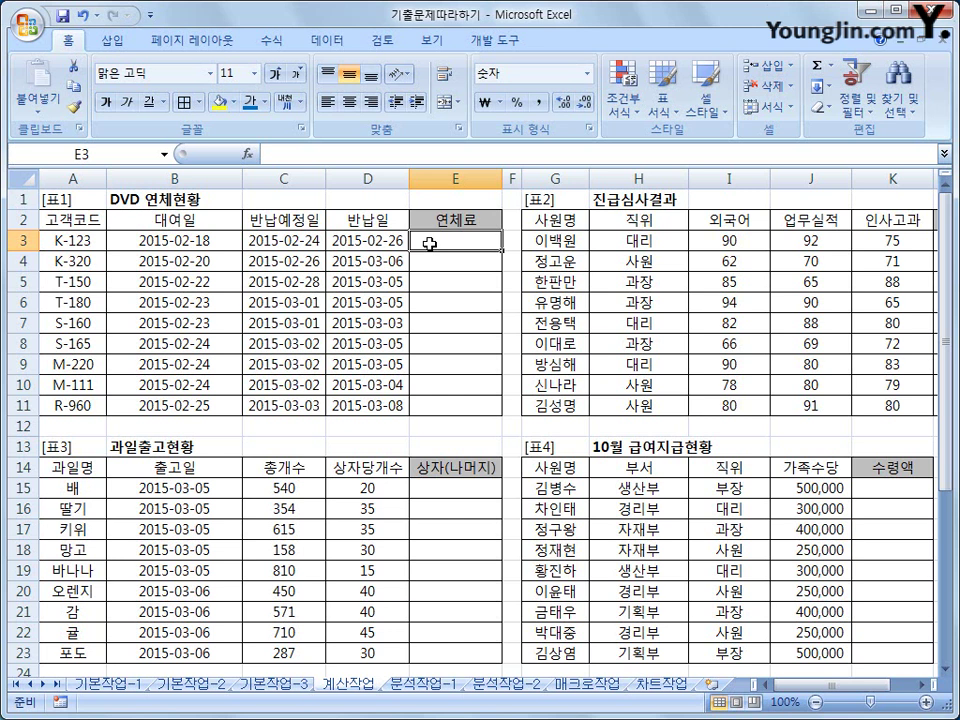
click(270, 41)
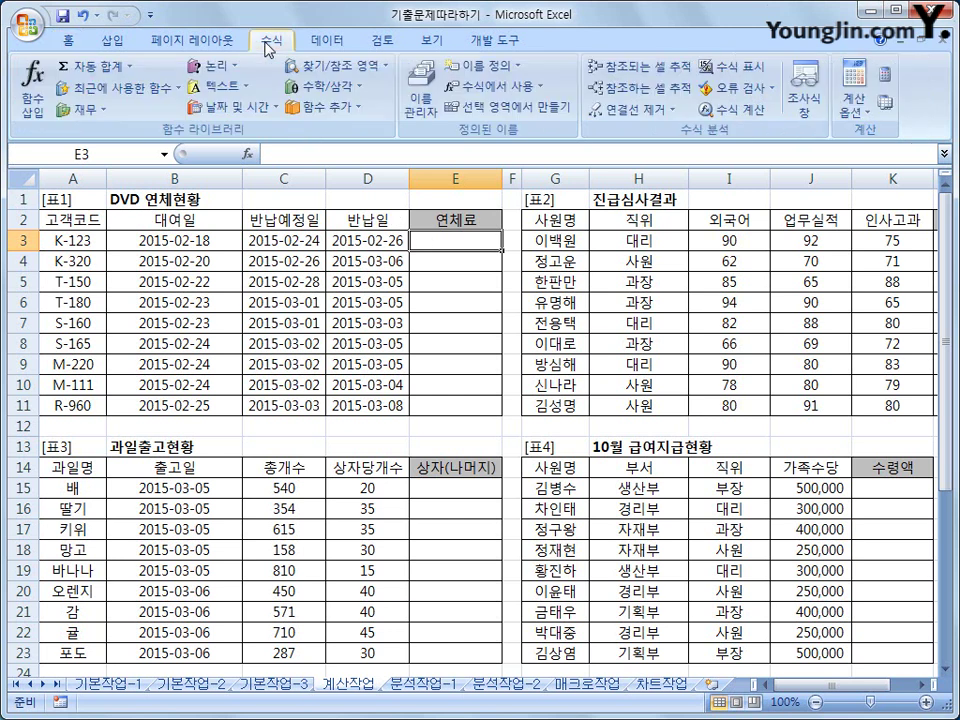
- Enter =DAYS360(C3,D3) in E3 from the Date & Time functions, giving 2 days
click(233, 107)
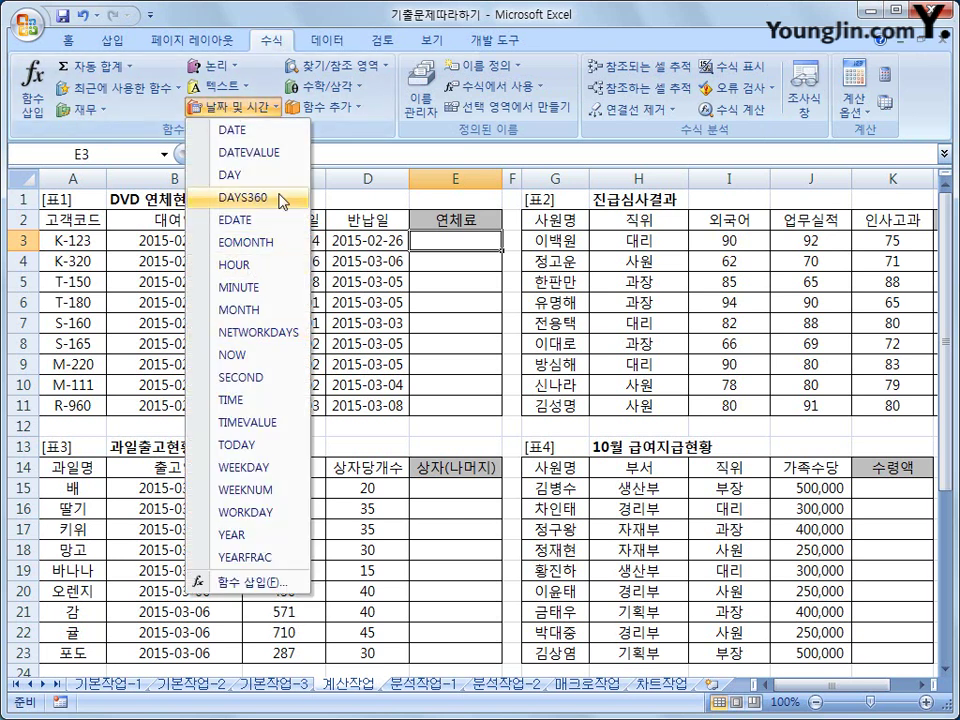
click(285, 203)
drag(287, 227, 443, 341)
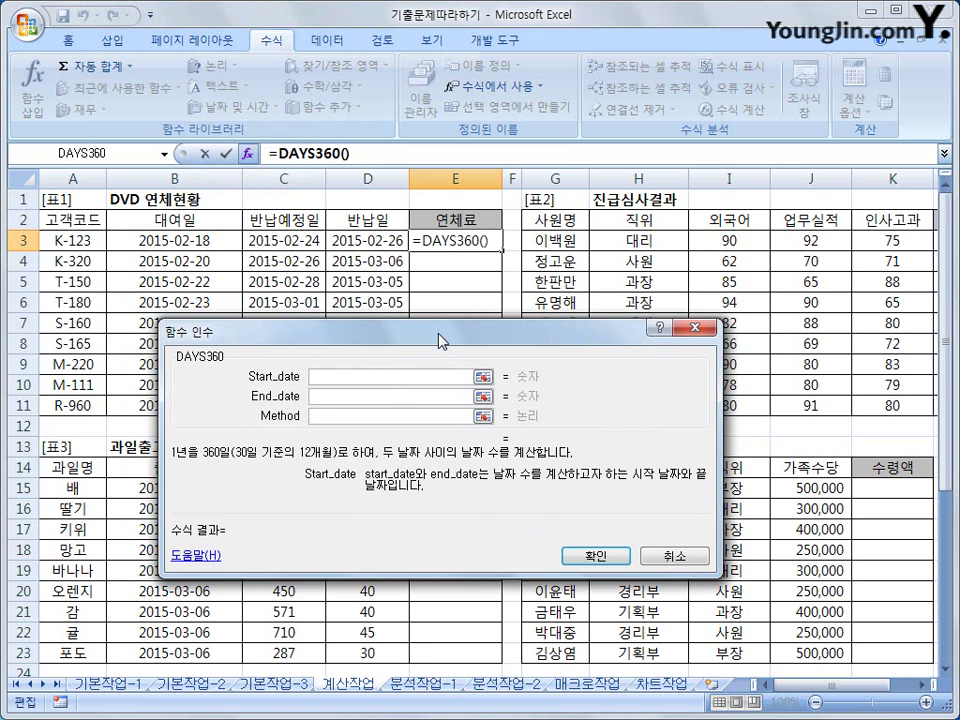
click(292, 240)
click(317, 396)
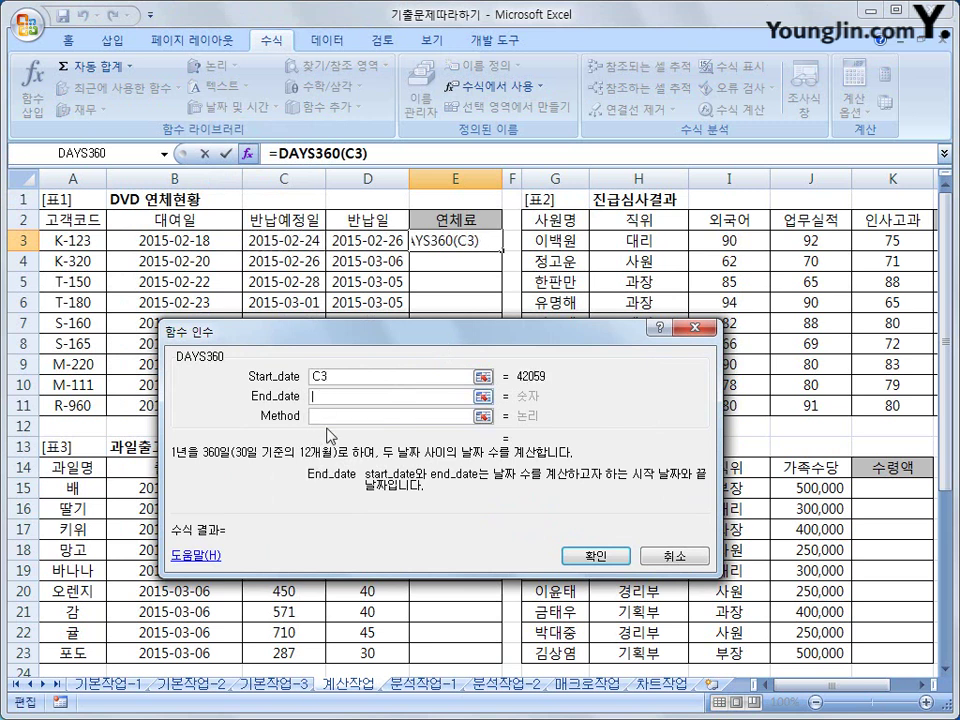
click(372, 241)
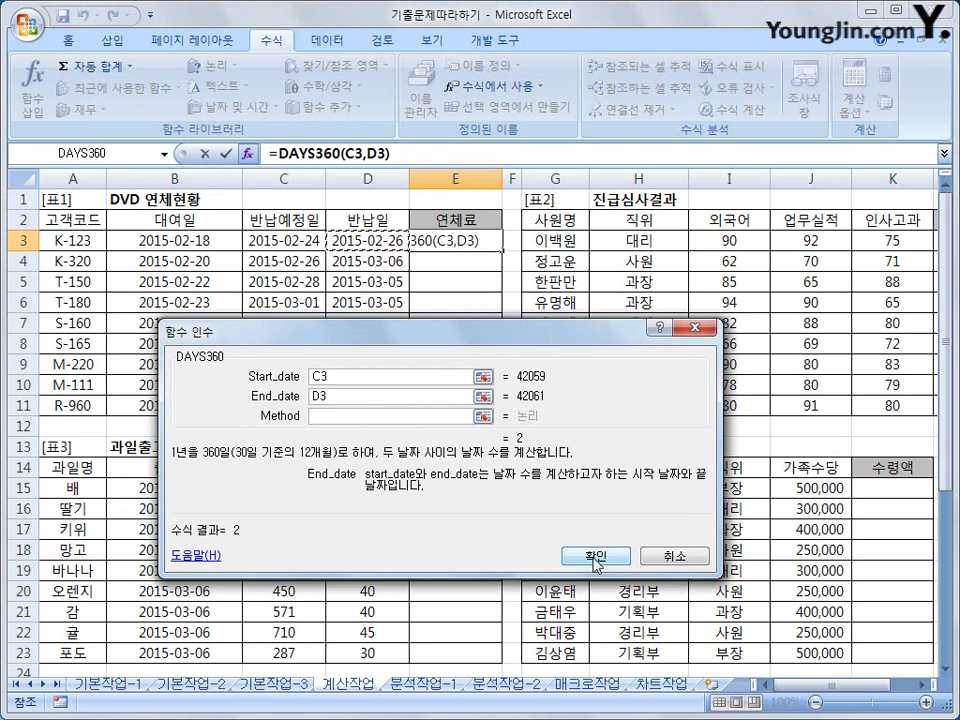
drag(330, 377, 308, 381)
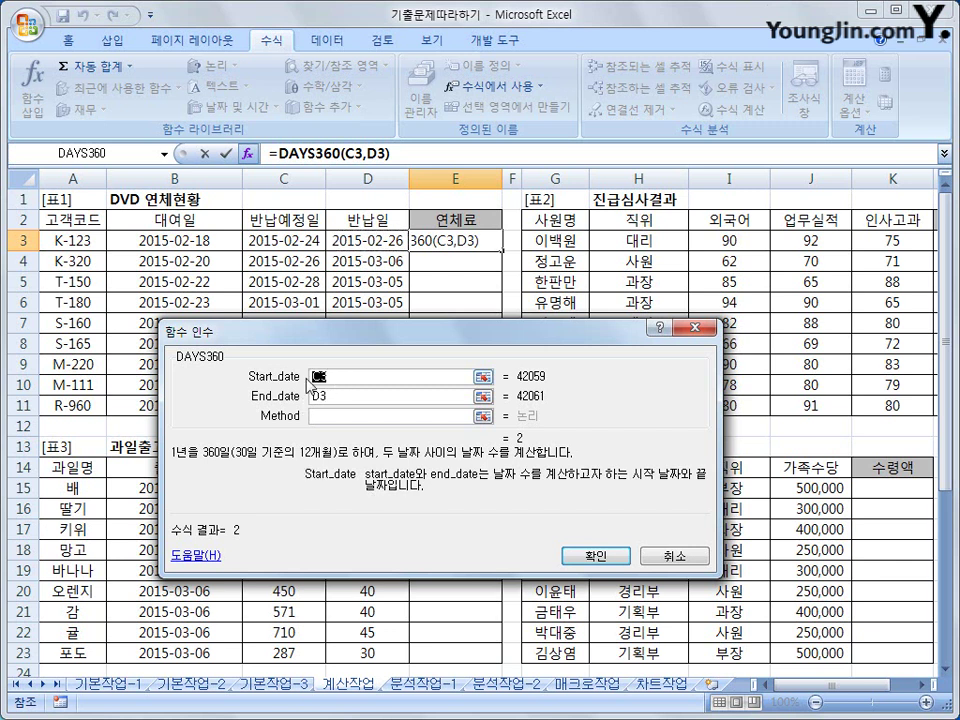
key(F2)
click(329, 398)
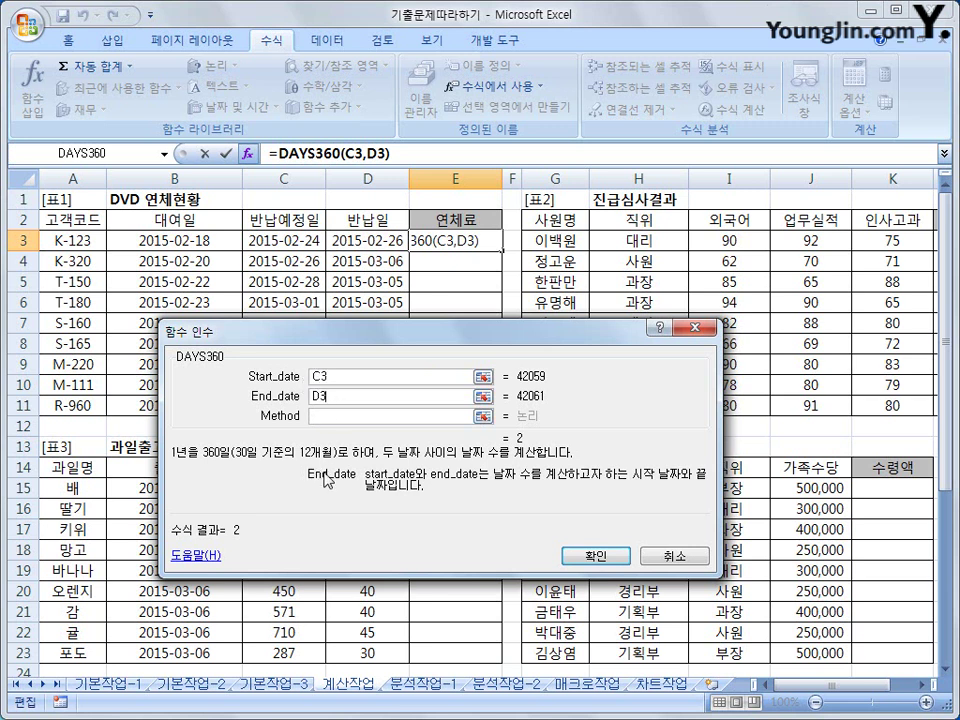
double_click(316, 376)
double_click(317, 396)
click(620, 556)
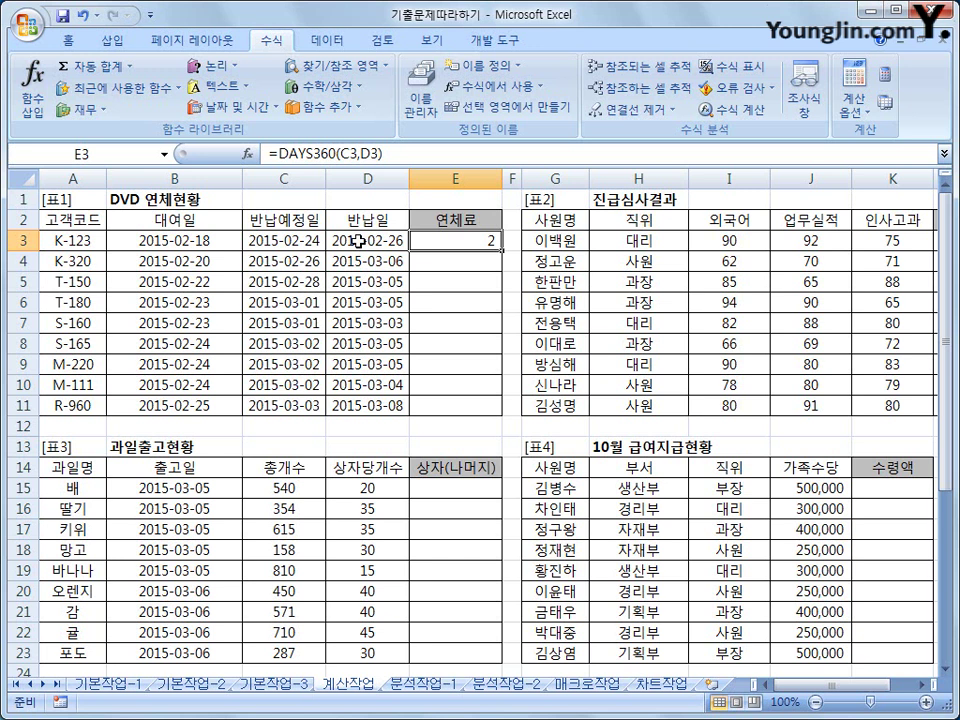
- Change E3 to =DAYS360(C3,D3)*100 and fill it down to E11
click(422, 154)
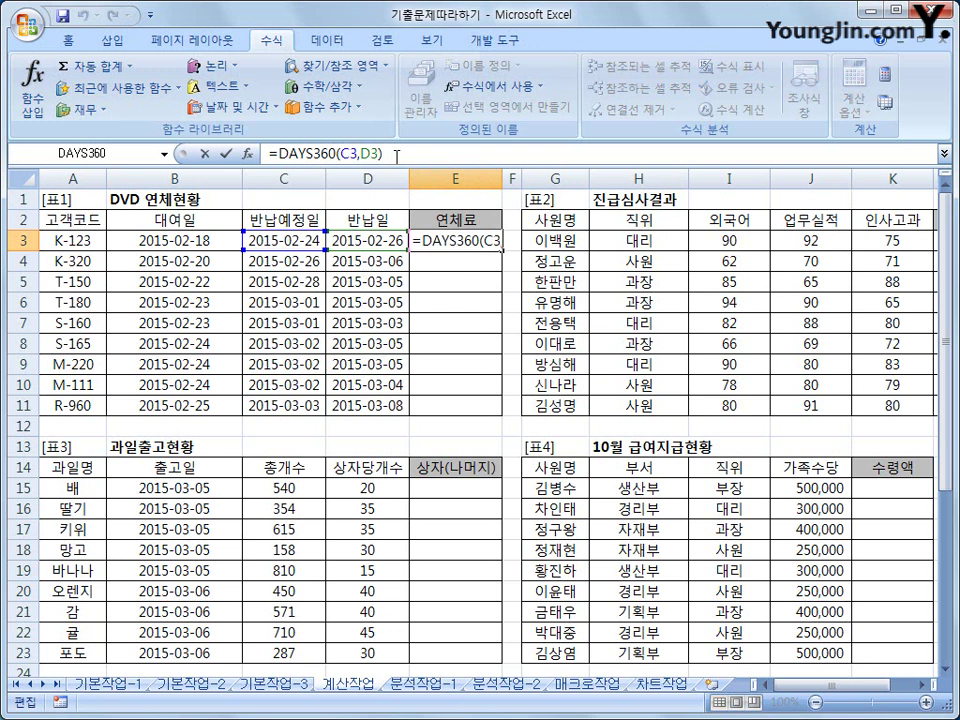
text(8)
key(BackSpace)
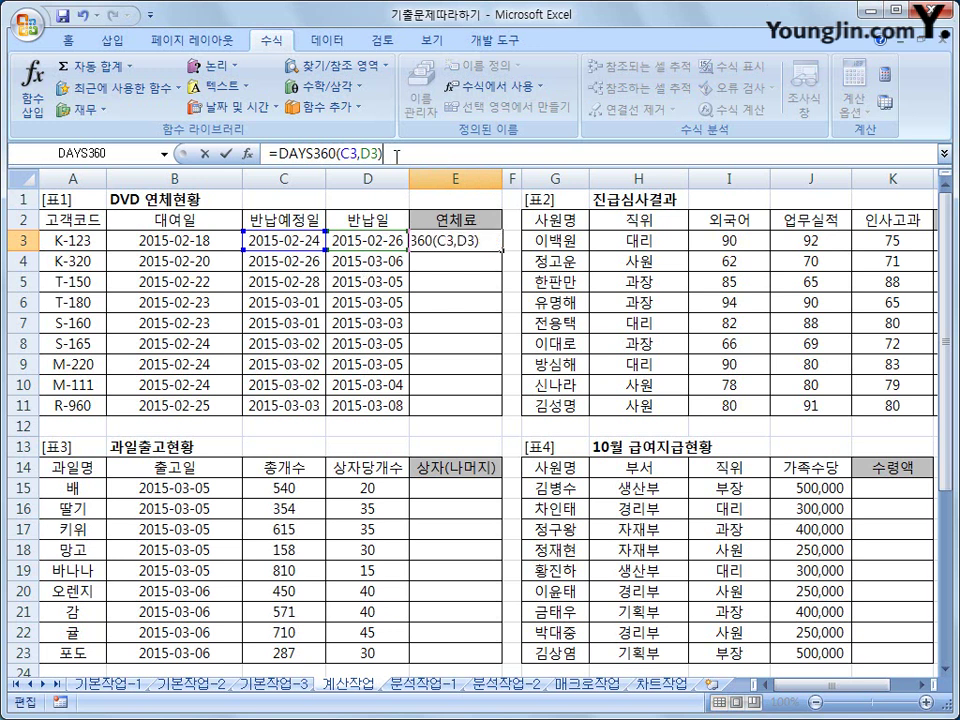
text(*100)
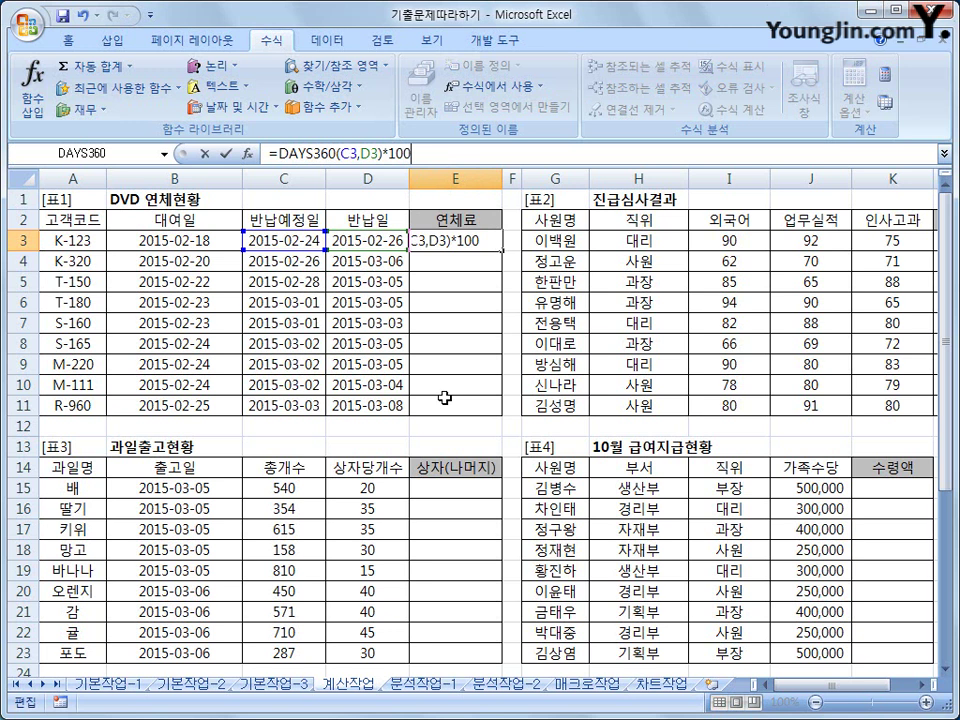
key(Return)
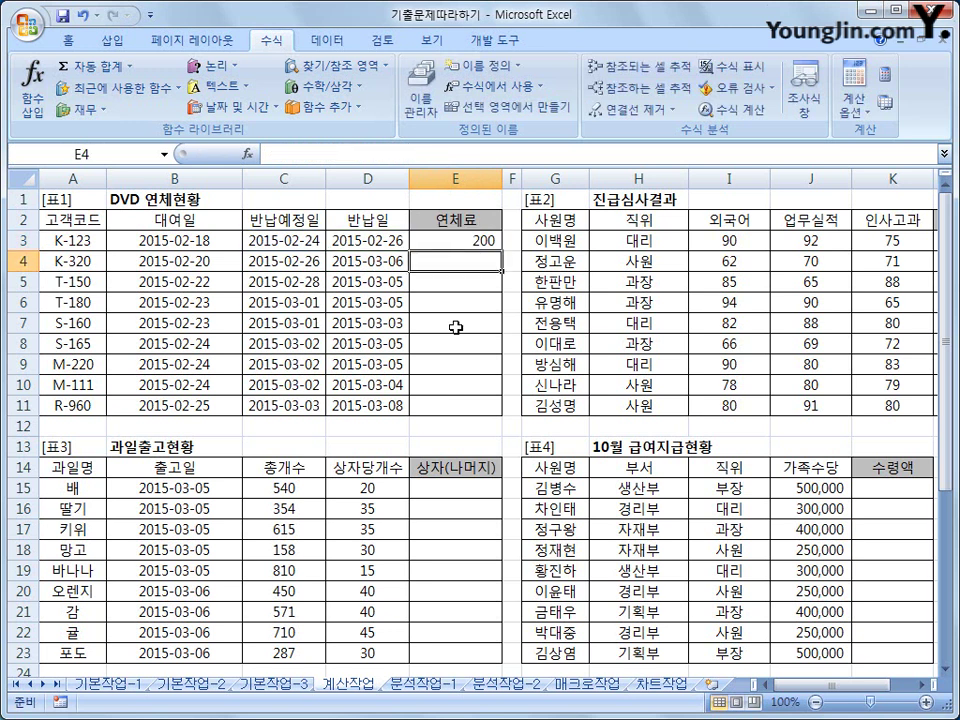
click(485, 241)
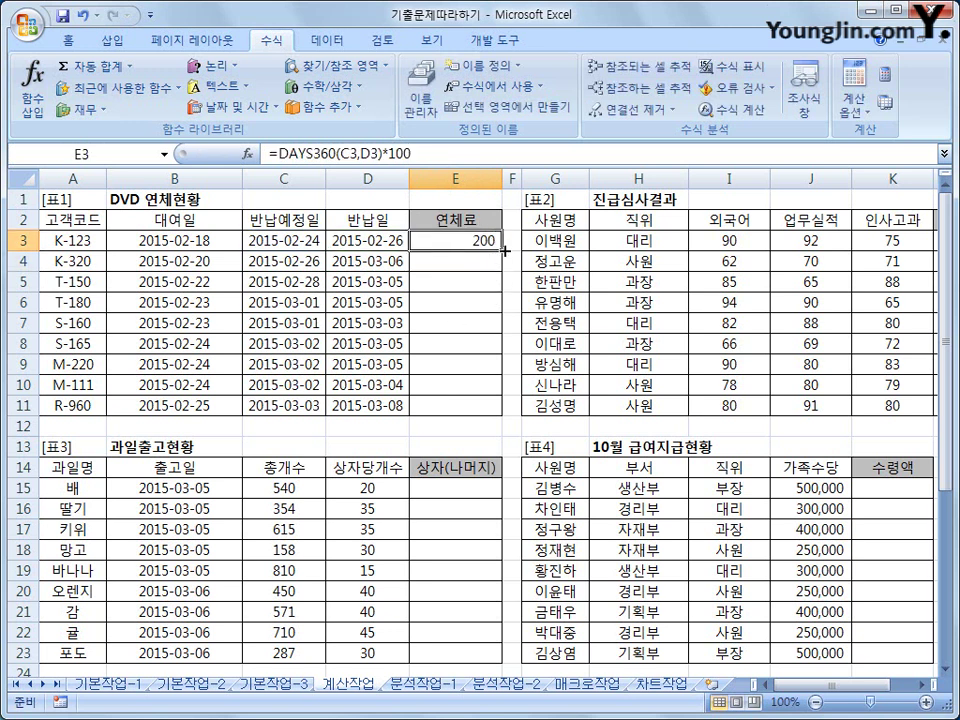
drag(502, 251, 470, 407)
click(470, 407)
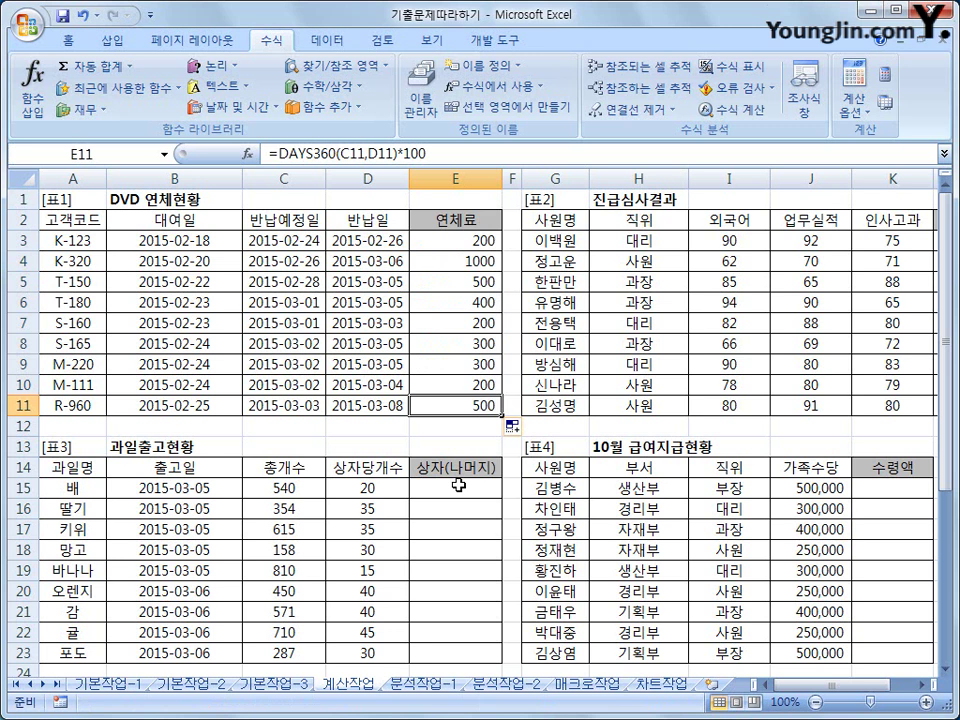
click(556, 220)
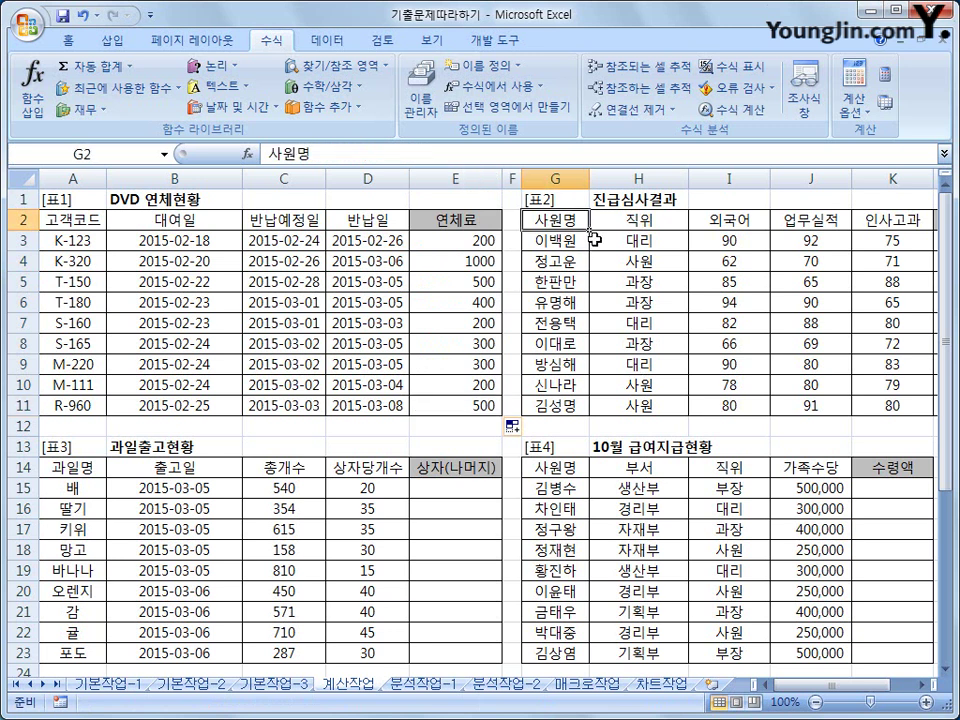
scroll(690, 515, right, 2)
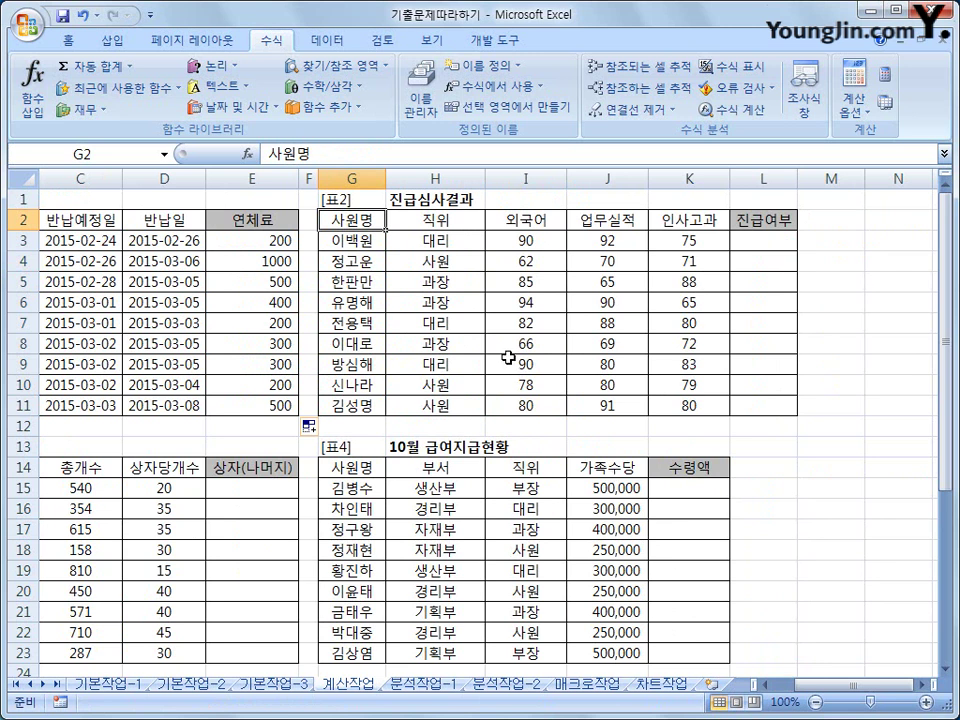
click(462, 226)
click(532, 222)
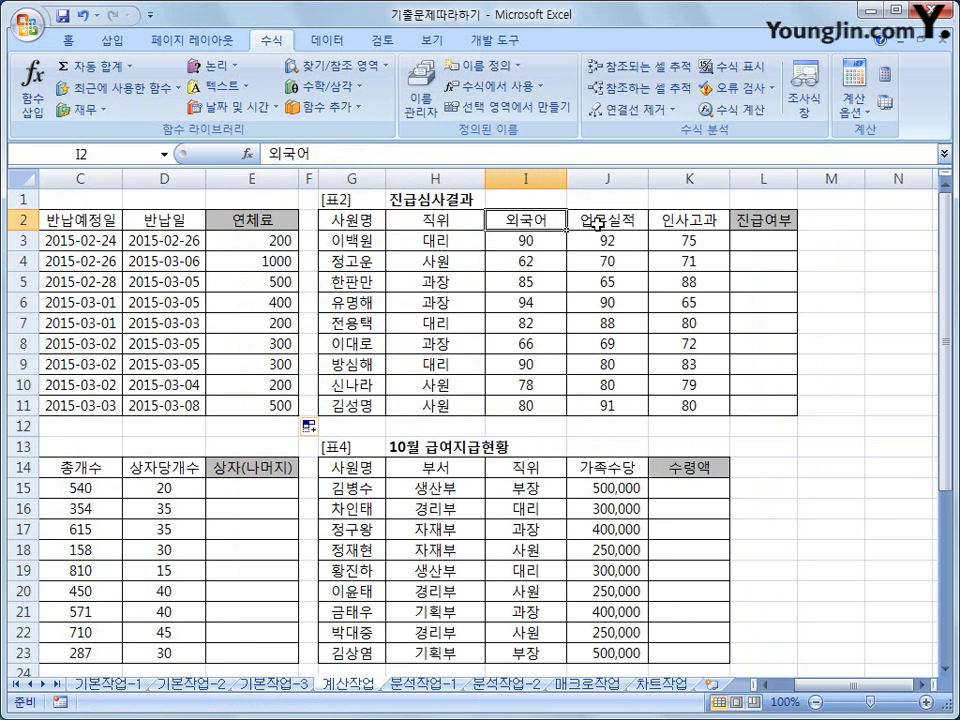
click(632, 222)
click(683, 225)
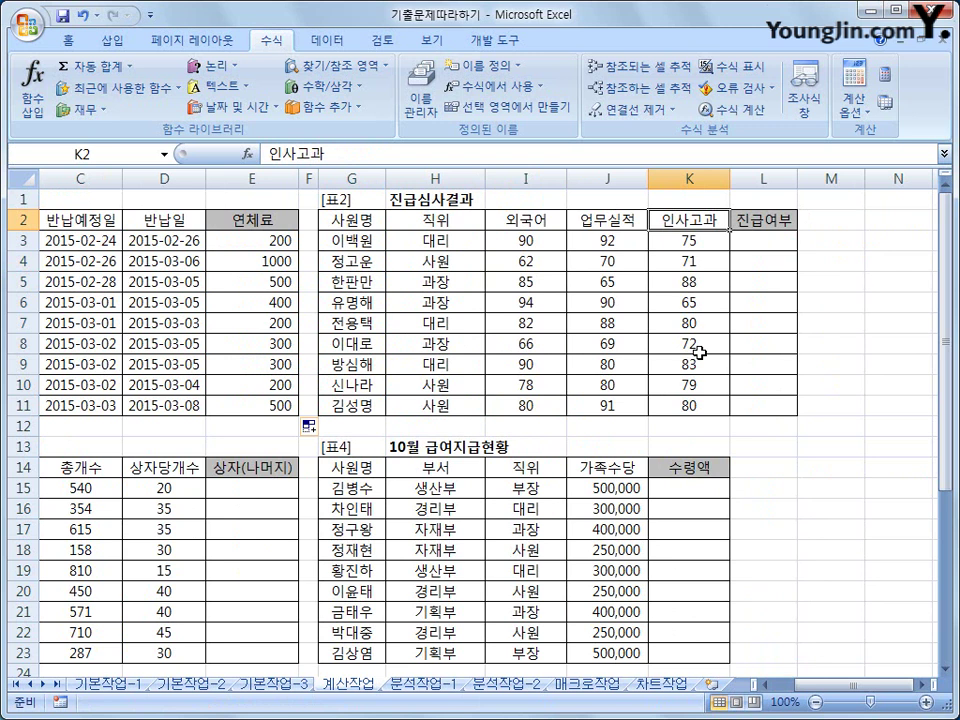
click(752, 241)
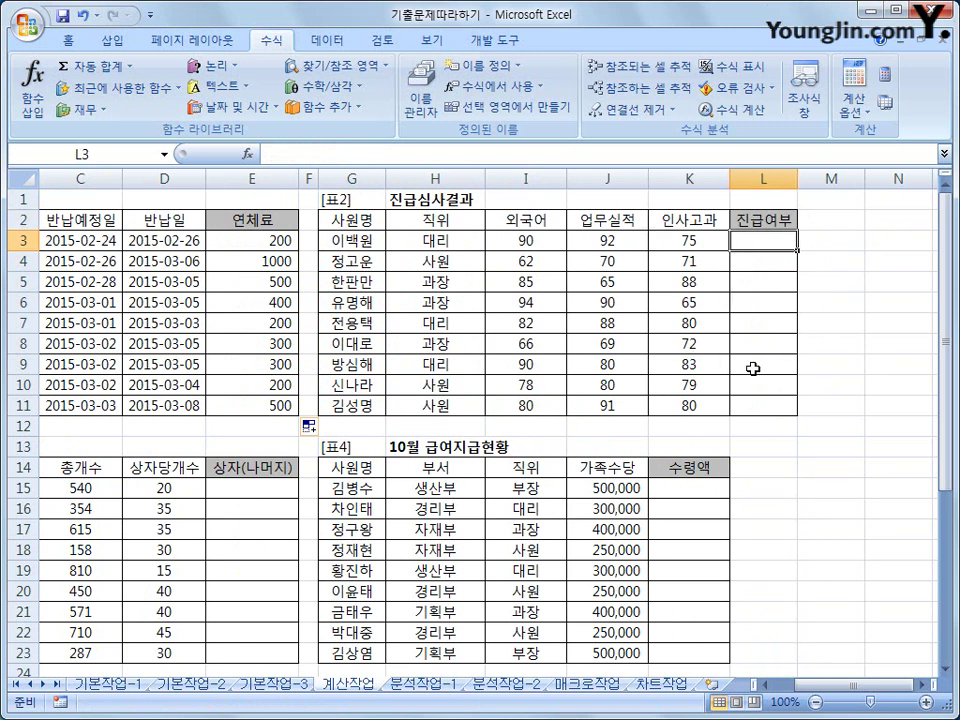
click(555, 242)
click(621, 244)
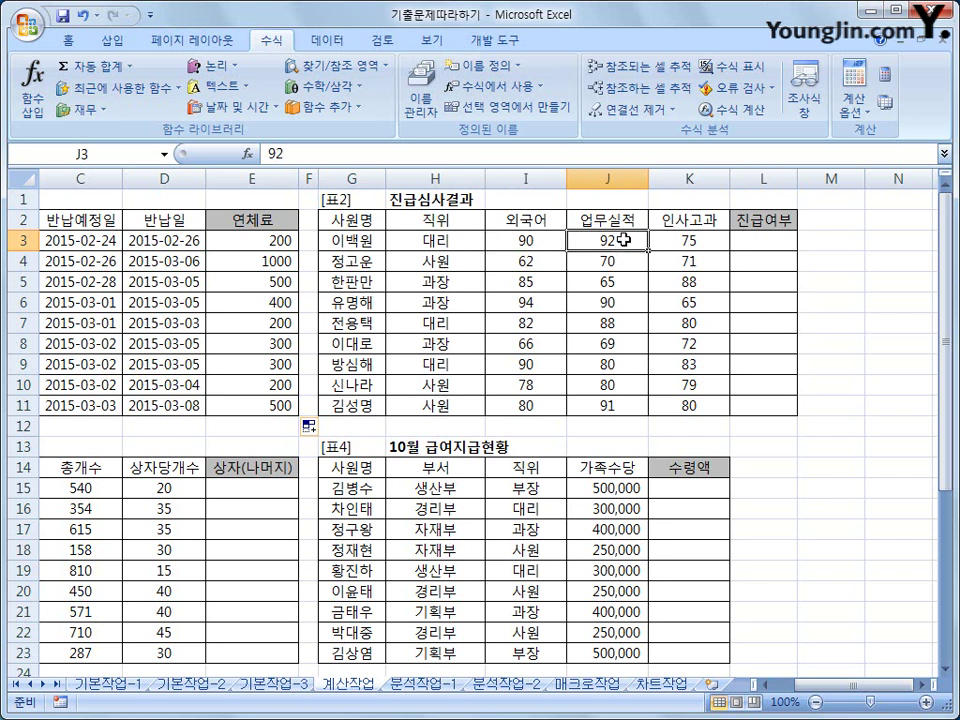
click(701, 239)
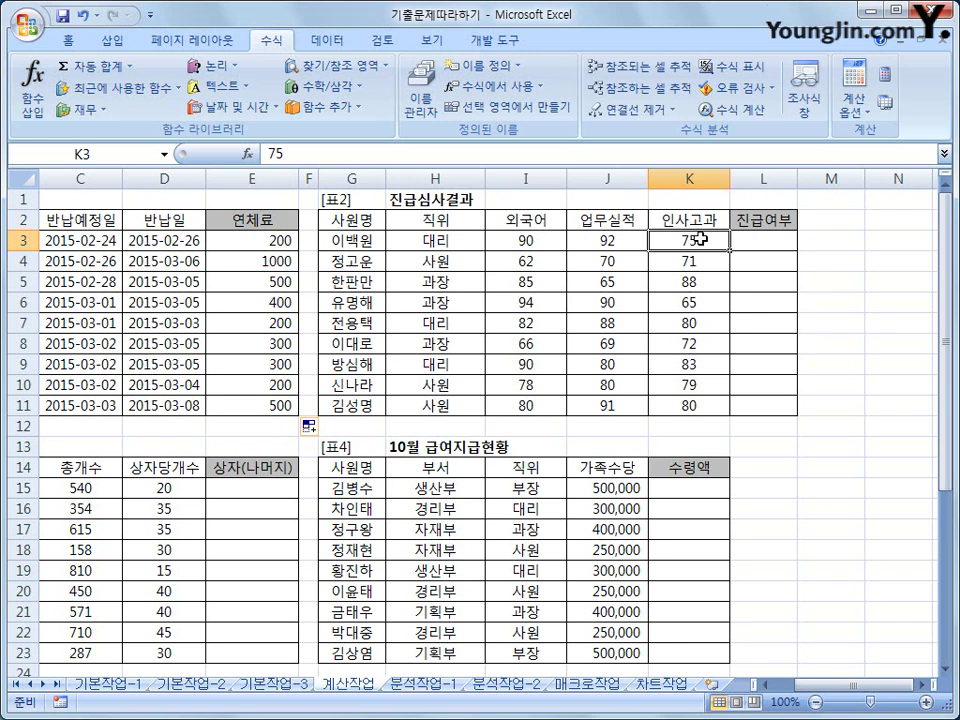
drag(490, 241, 700, 241)
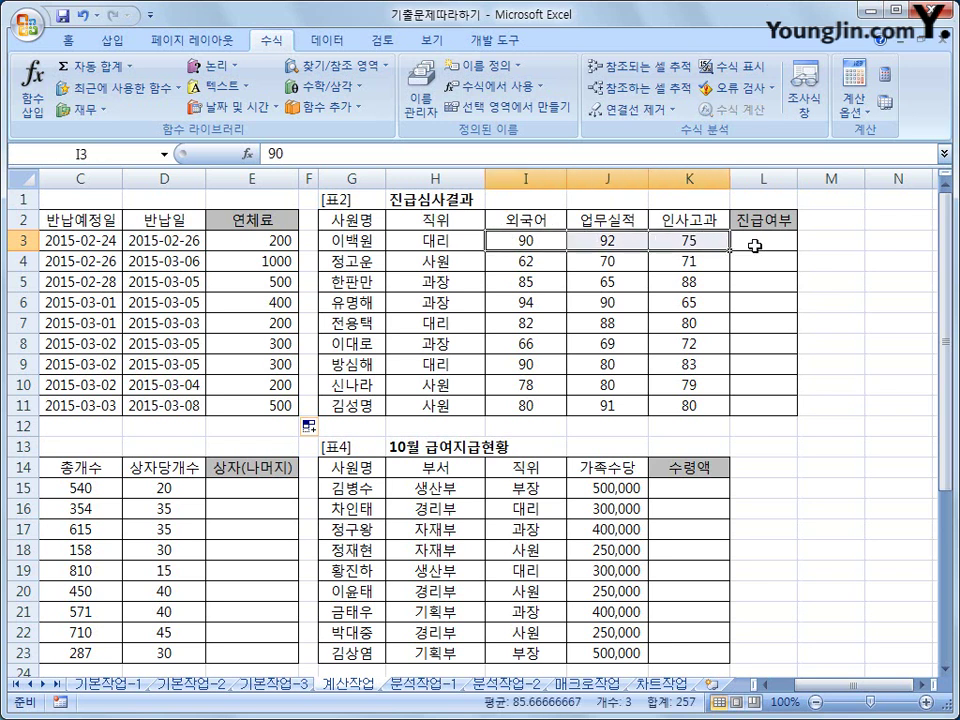
click(755, 245)
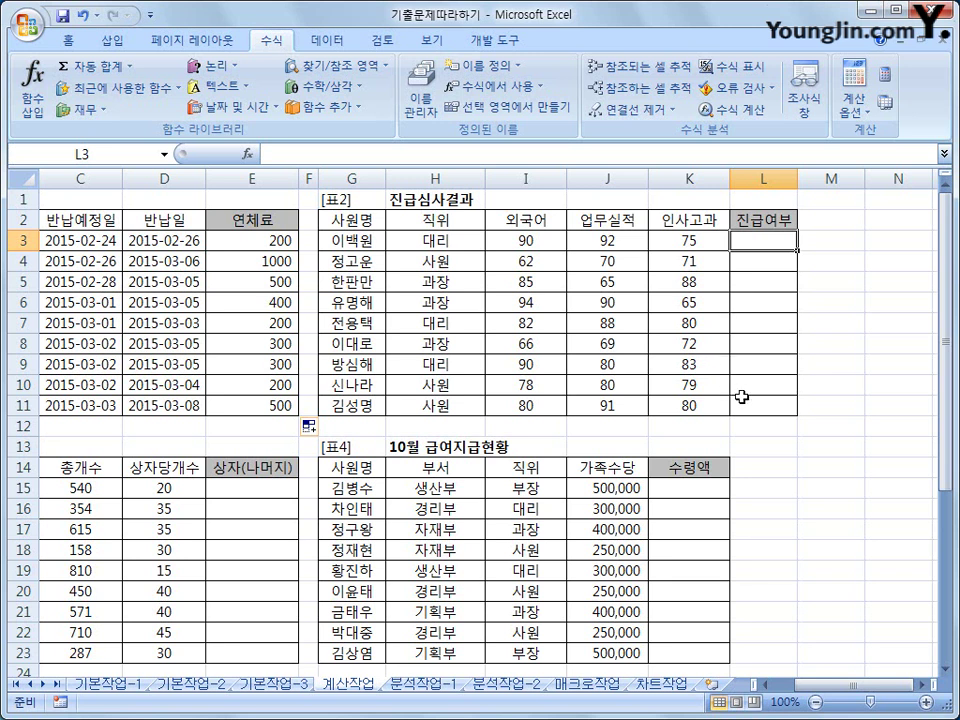
- Start L3's formula as =IF(AND(I3>=75,J3>=75,K3>=75, with the three score conditions
text(=)
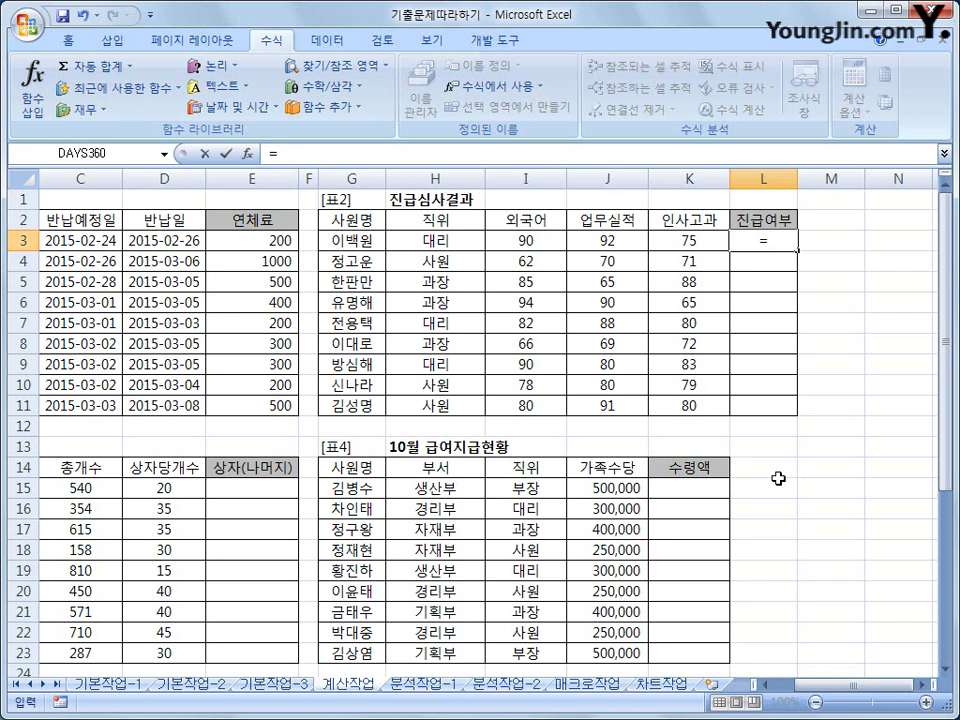
text(if)
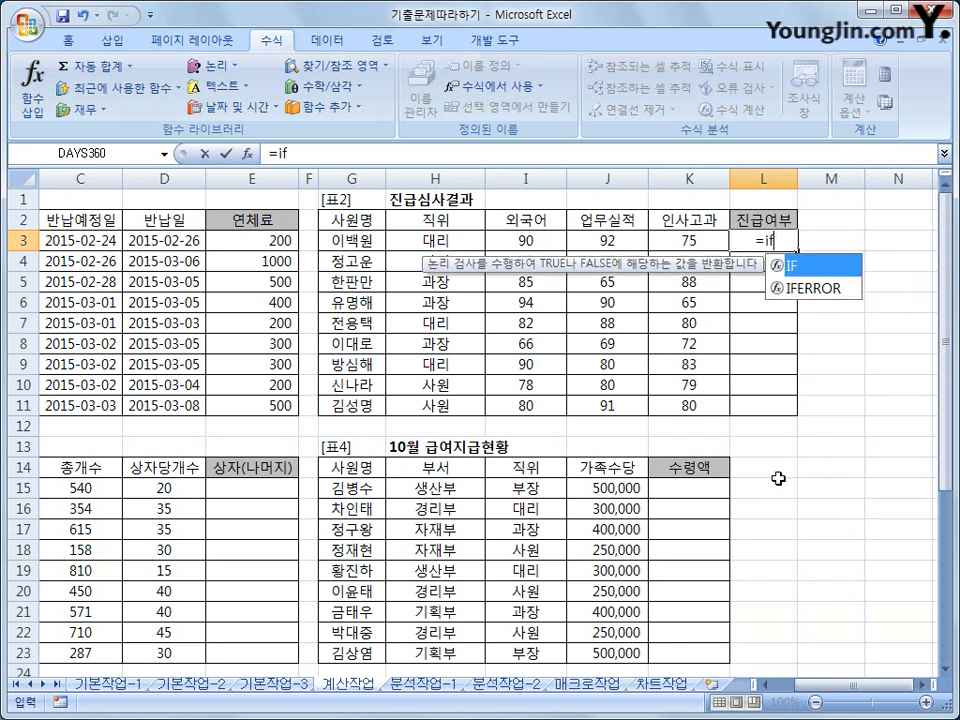
text(()
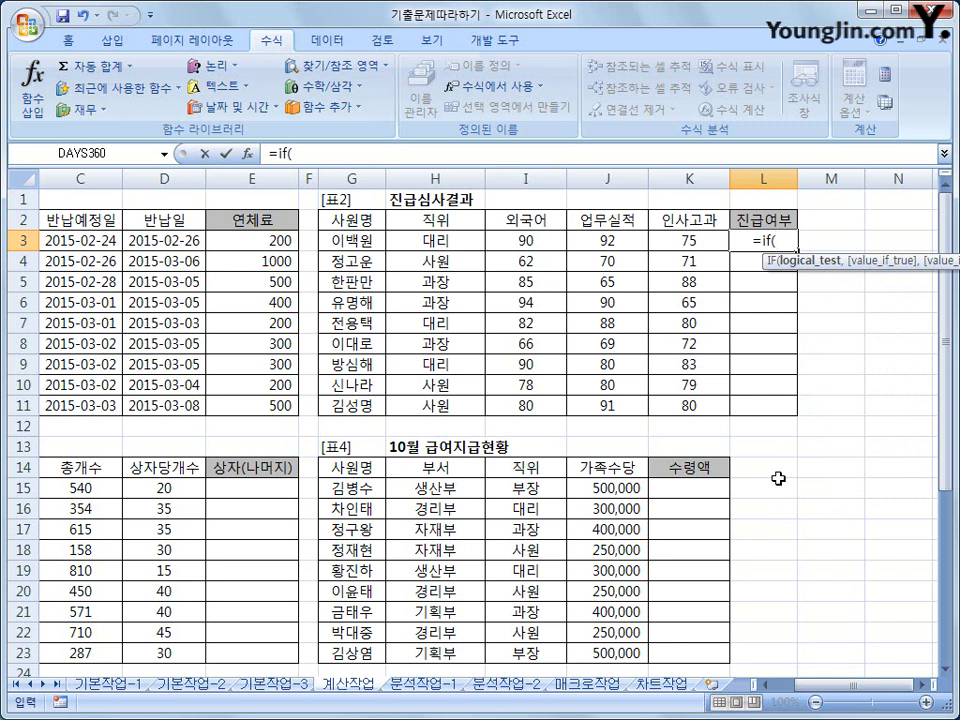
text(and)
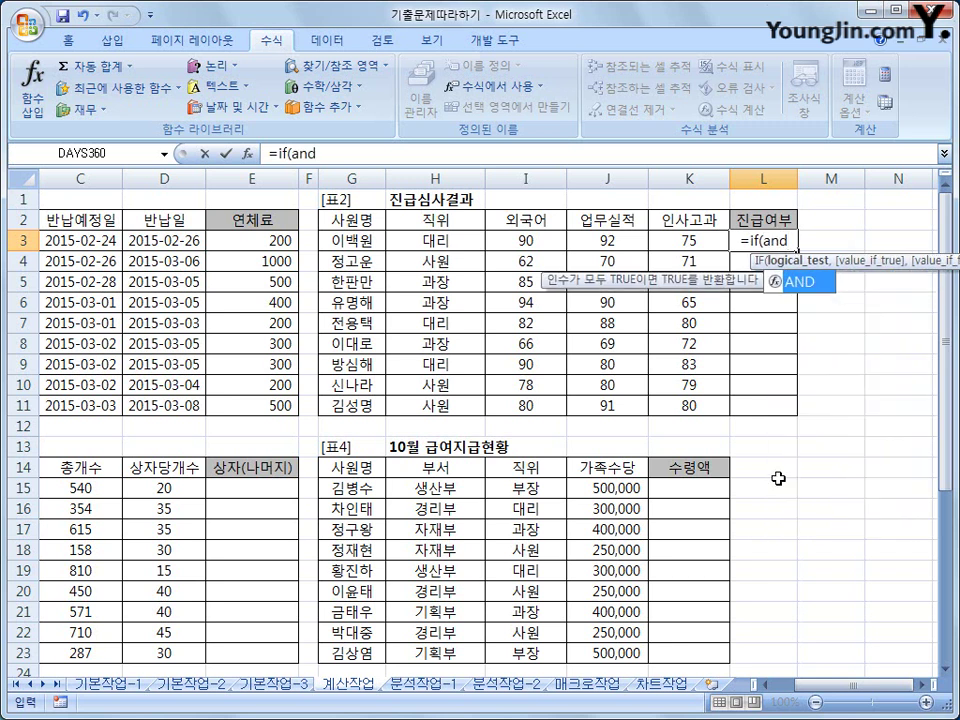
text(()
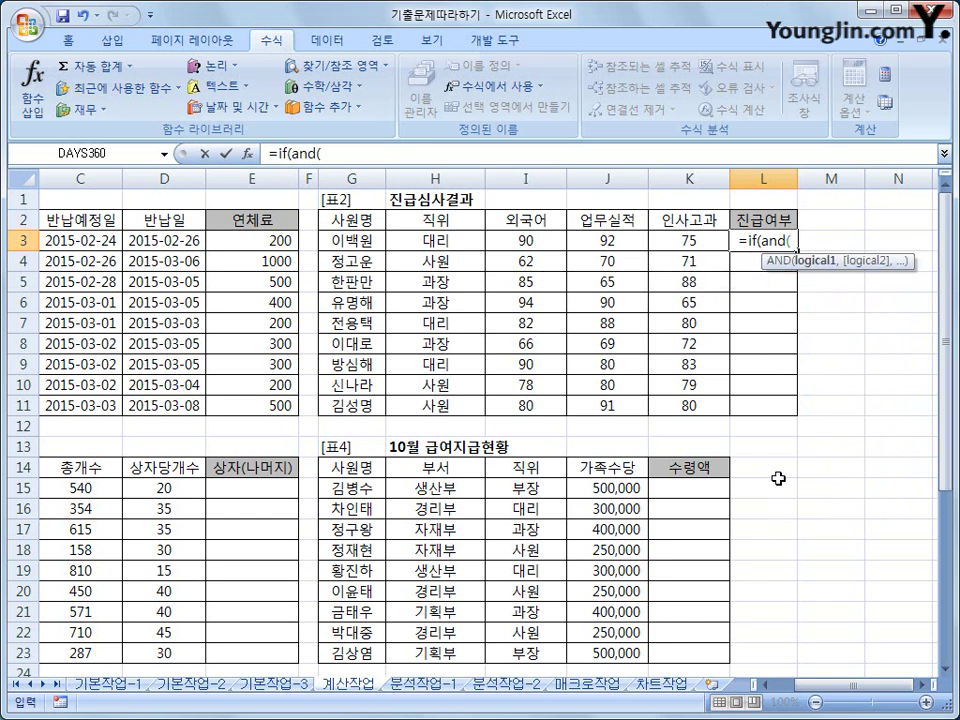
click(490, 240)
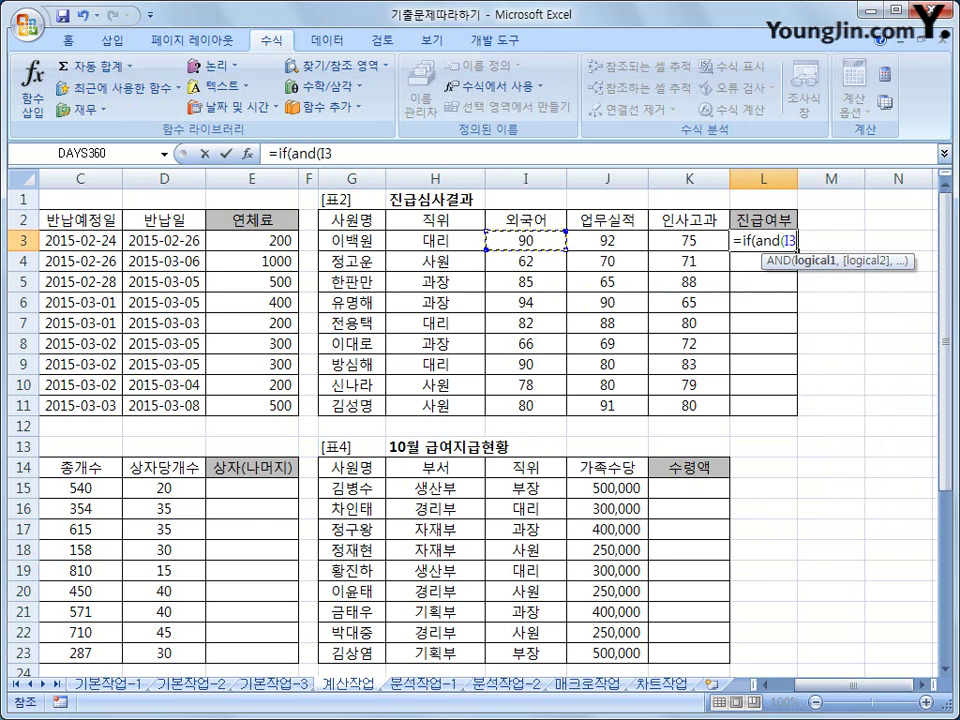
text(>=)
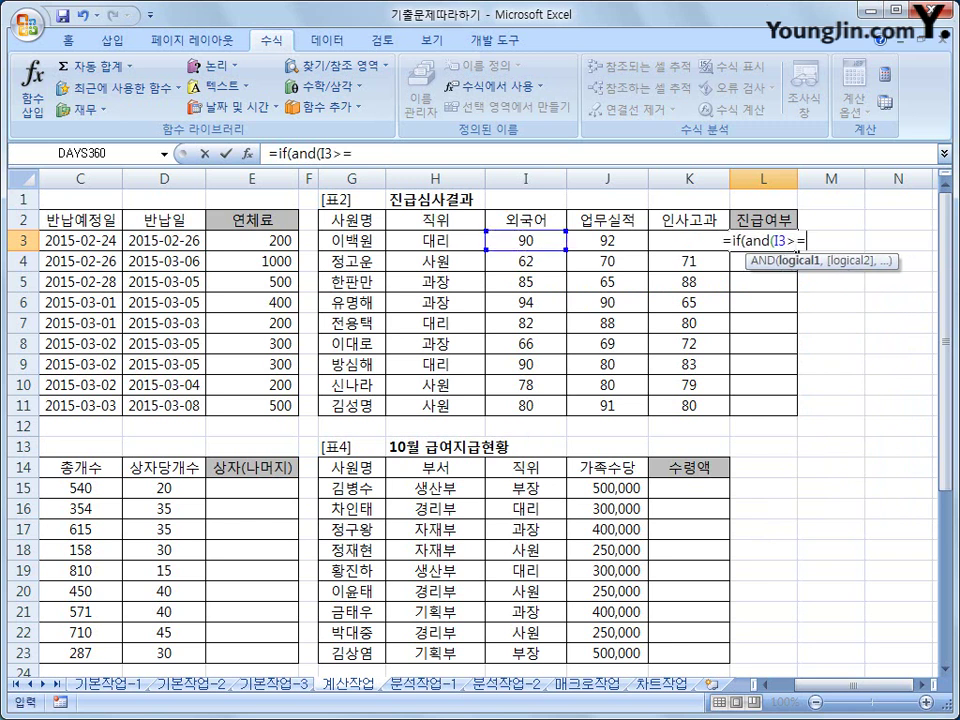
text(75,)
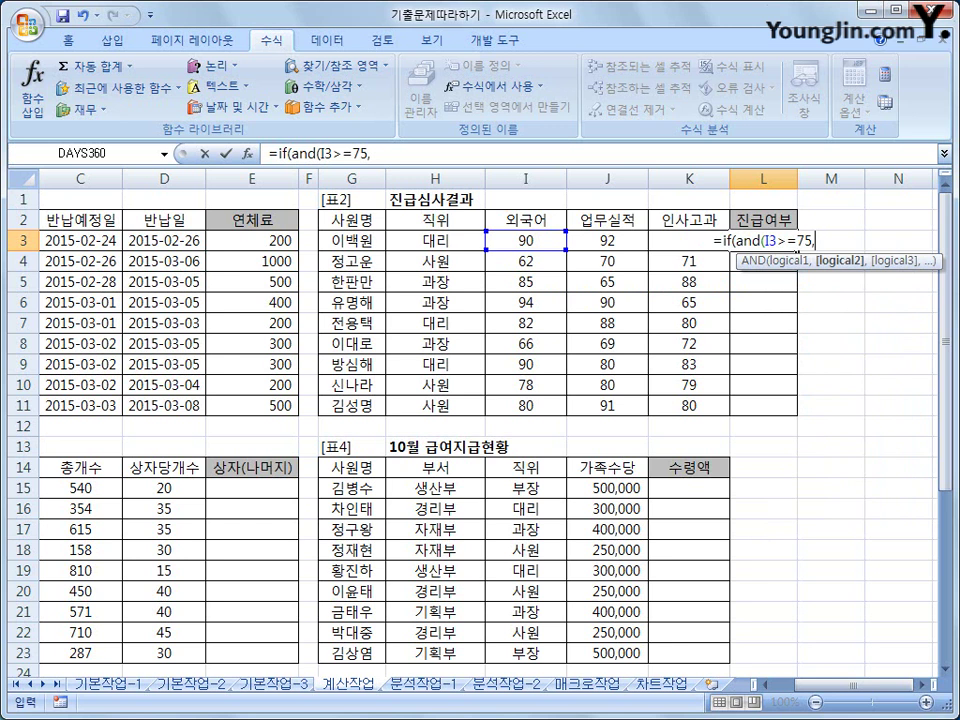
click(634, 242)
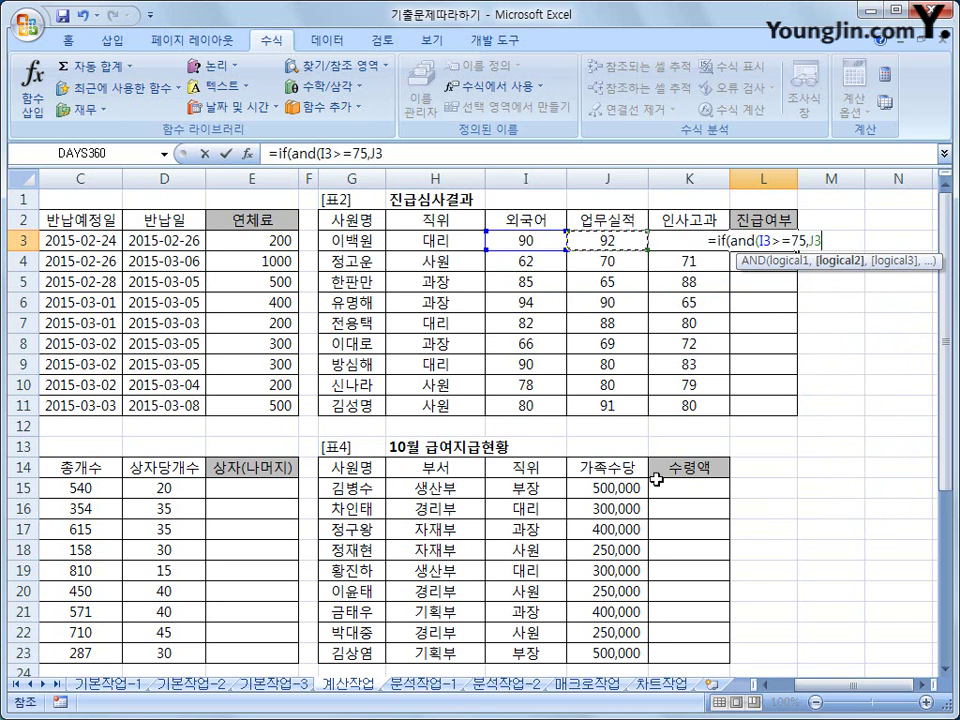
text(>=7)
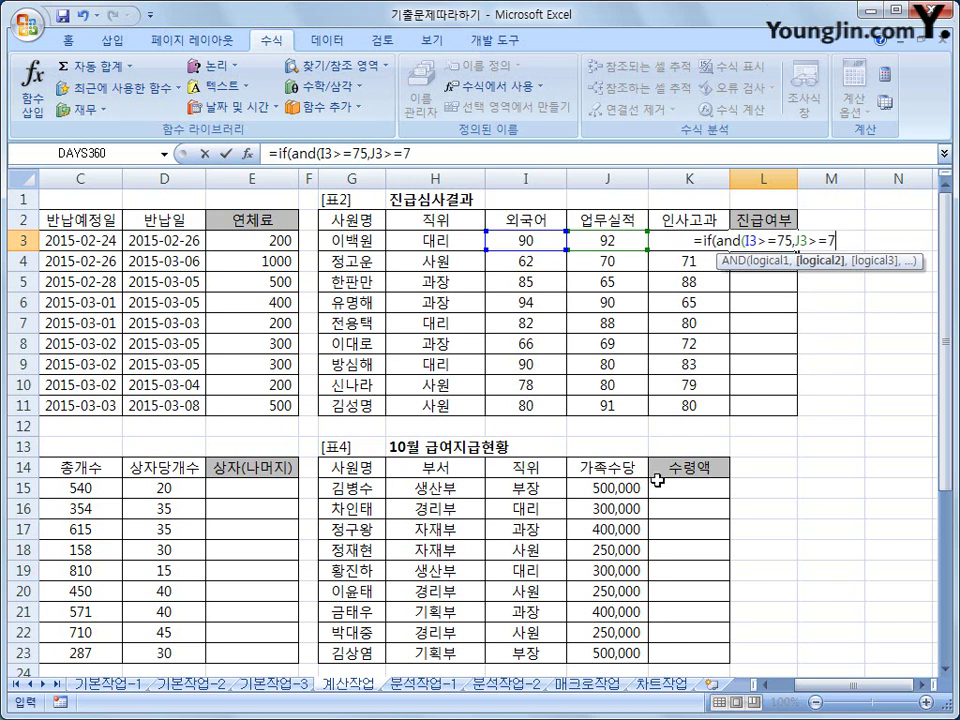
text(5,)
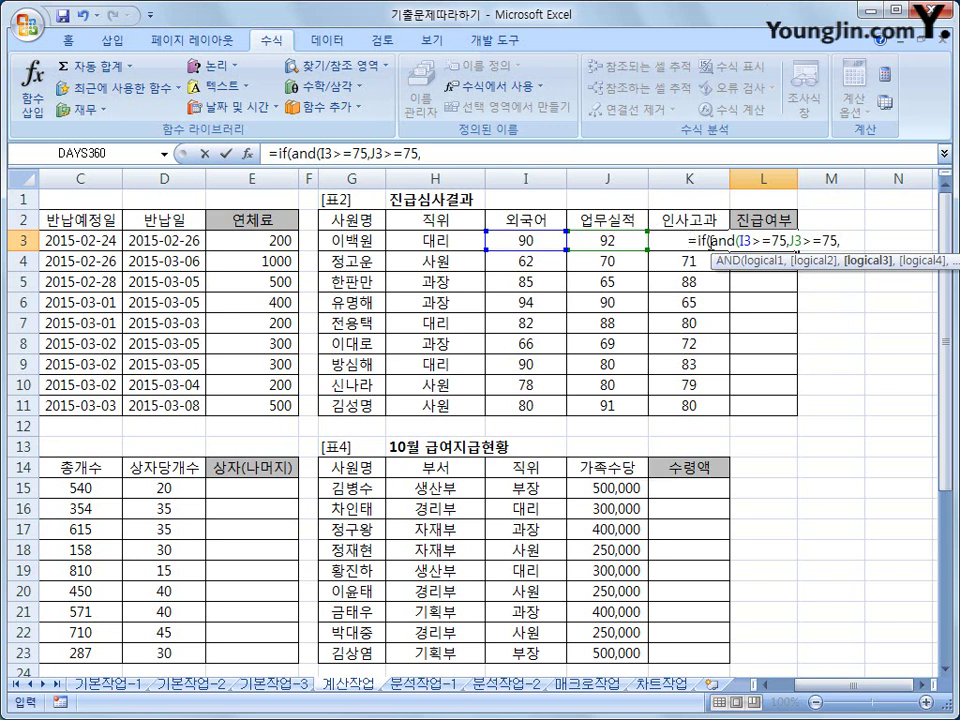
key(Left)
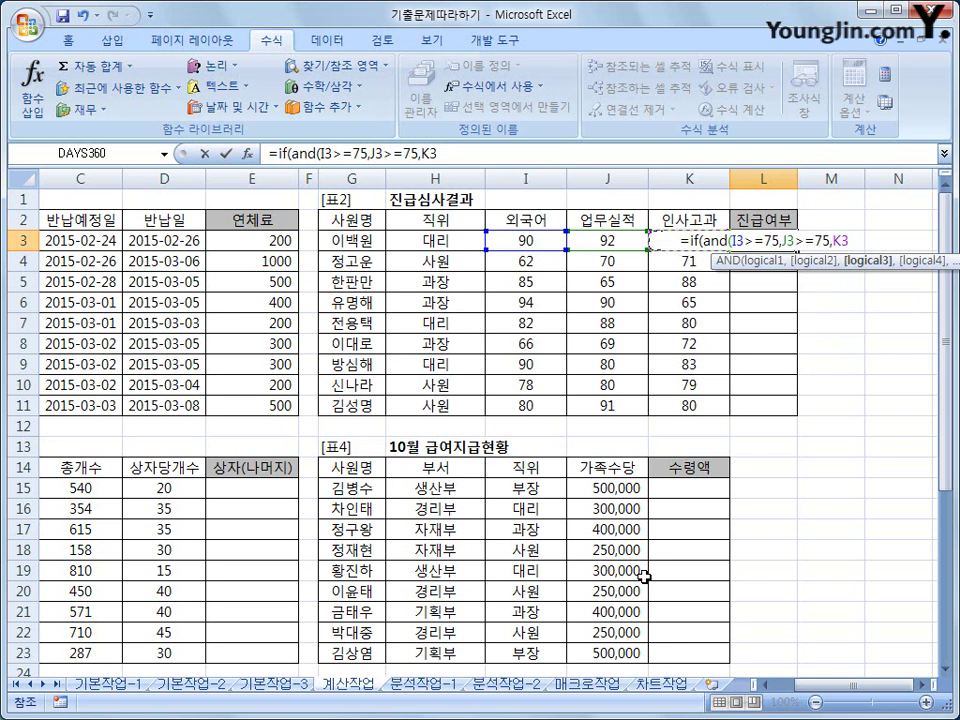
text(>=7)
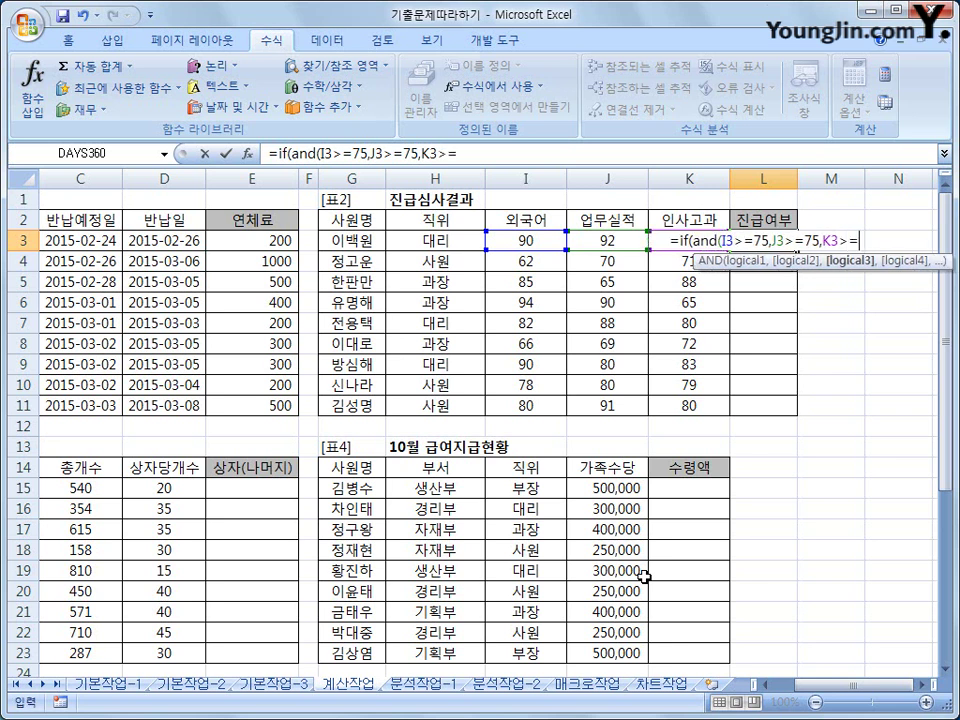
text(5)
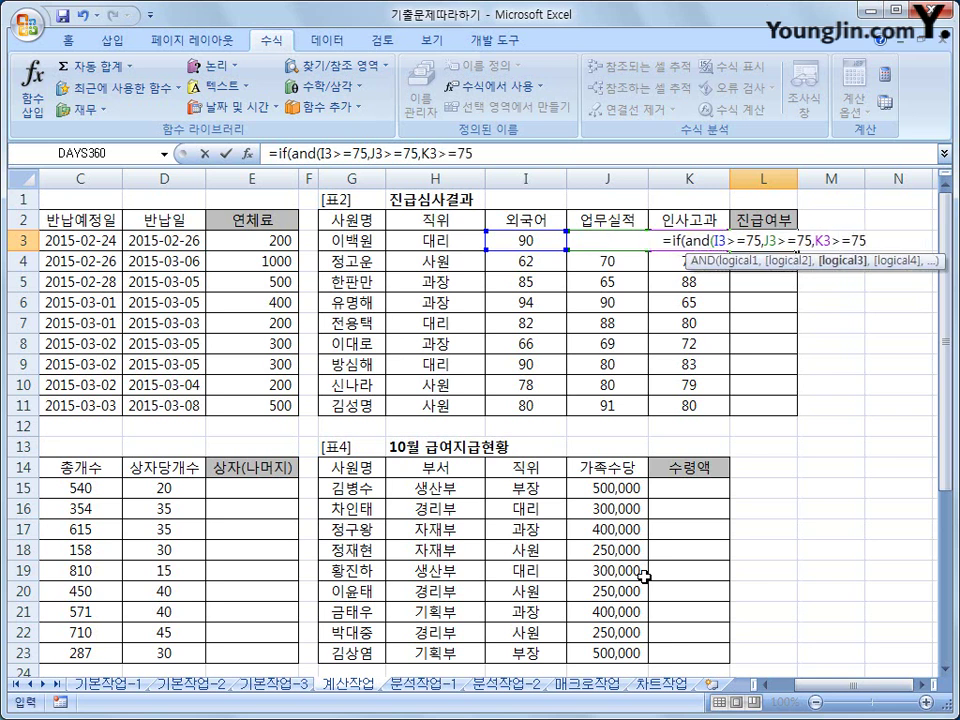
text(,)
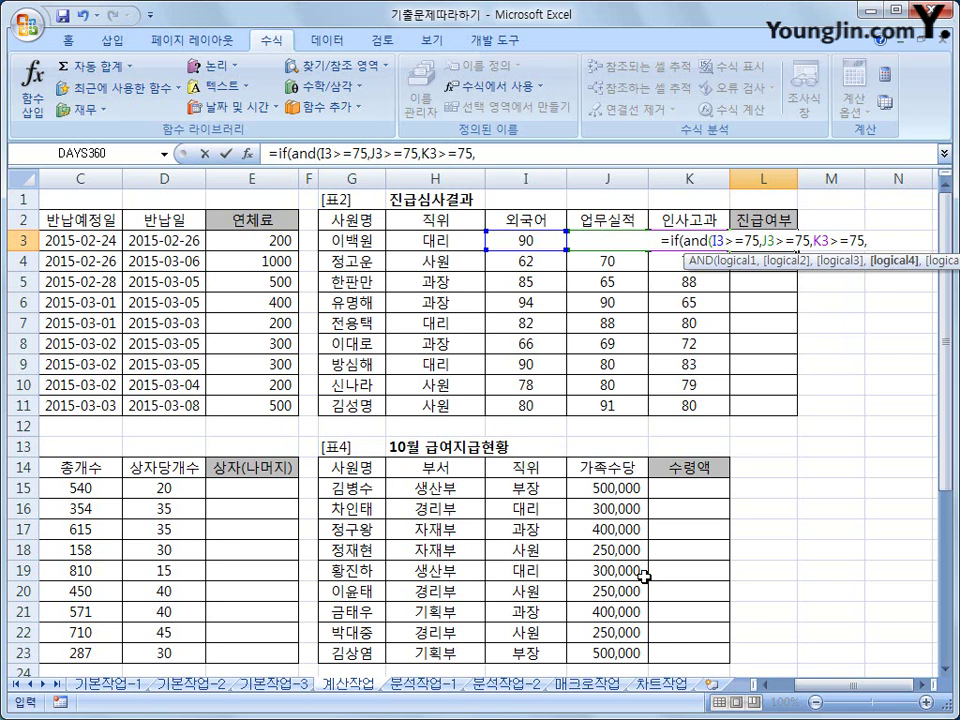
- Add the SUM(I3:K3)>=250 condition and the "진급","" results, then confirm the formula
text(sum)
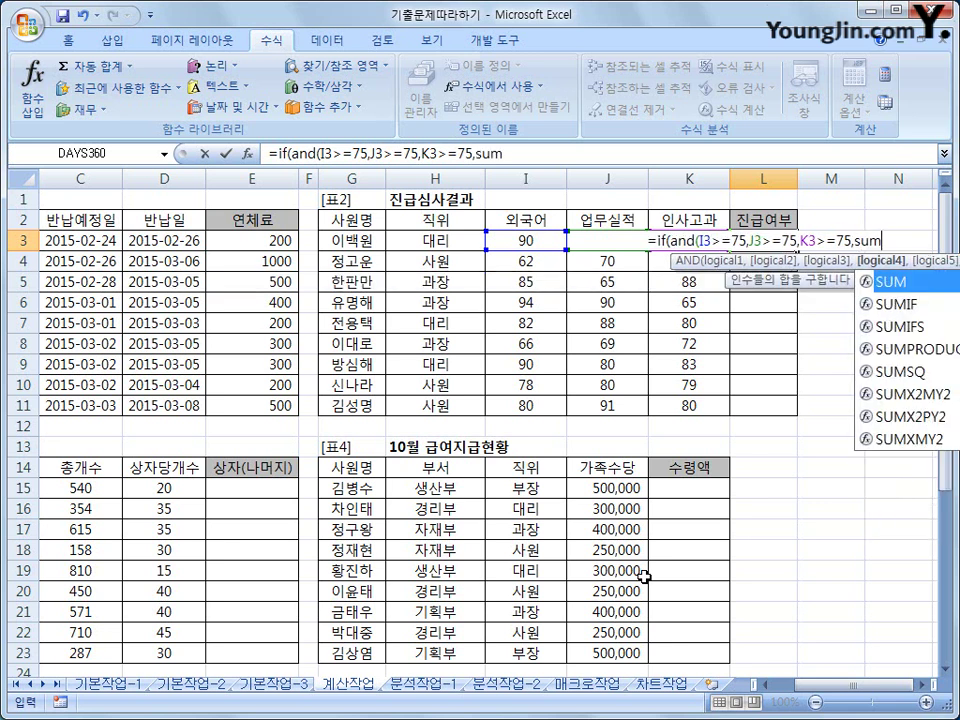
text(()
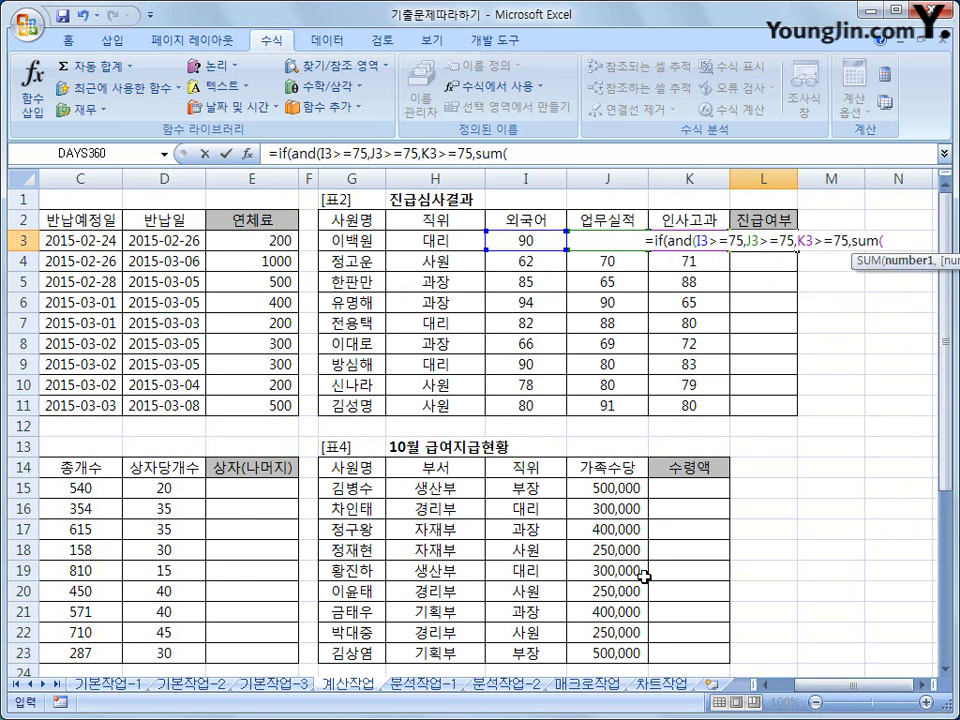
key(Left)
key(Left)
key(Left)
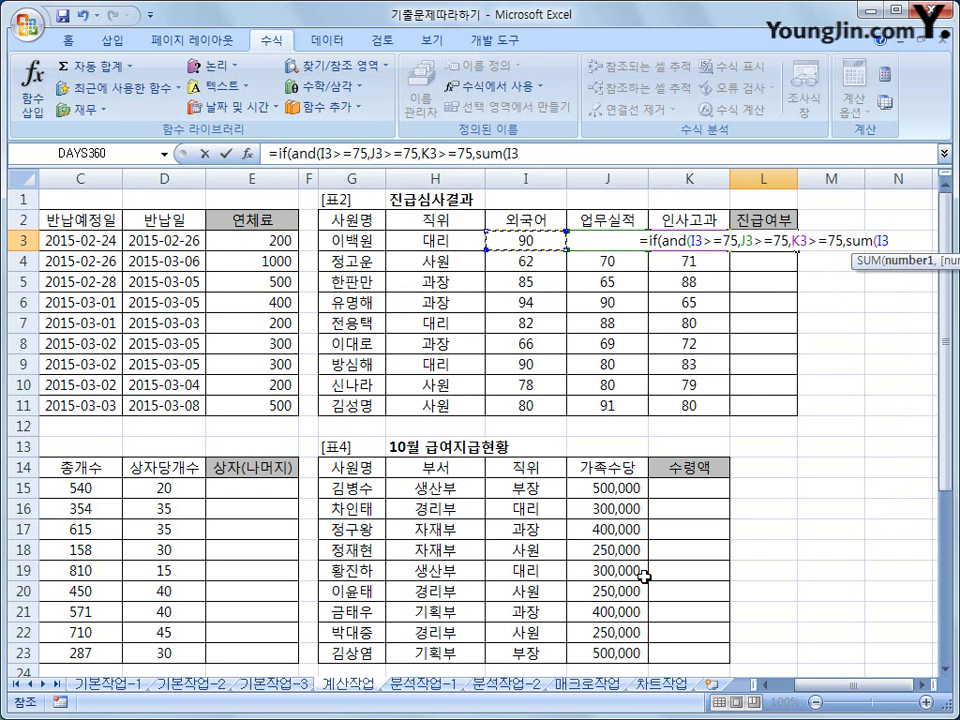
key(F8)
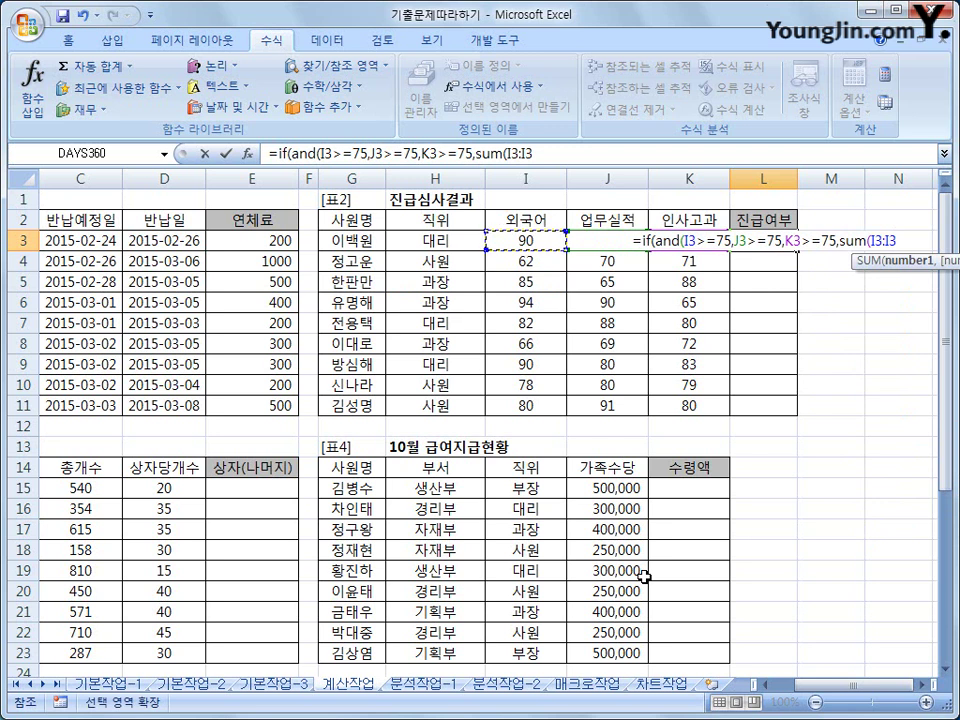
key(Right)
key(Right)
key(Right)
key(Left)
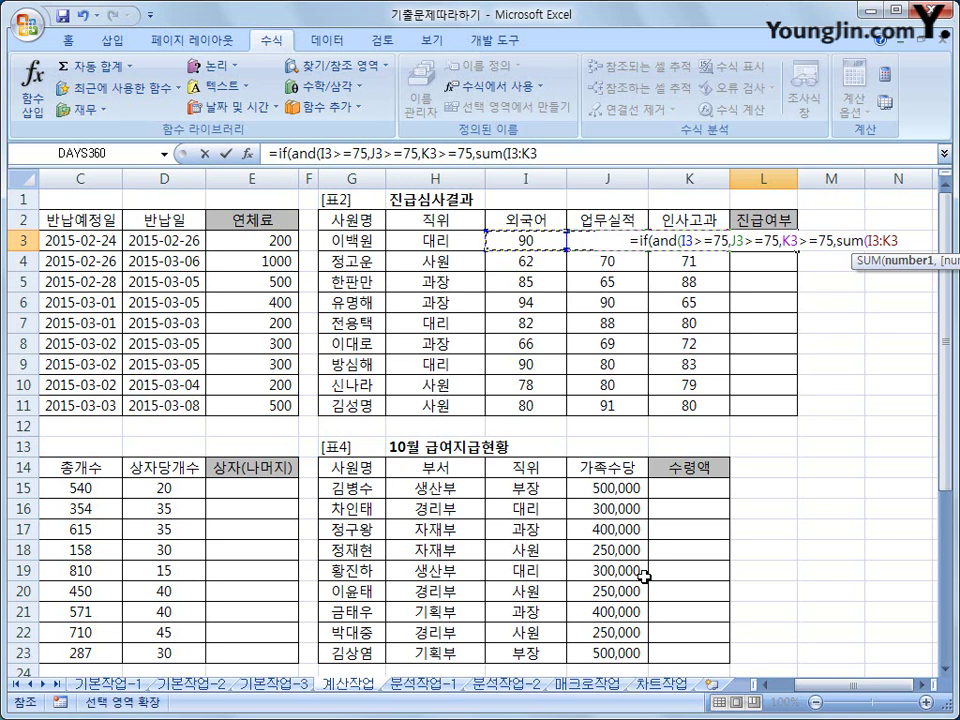
text())
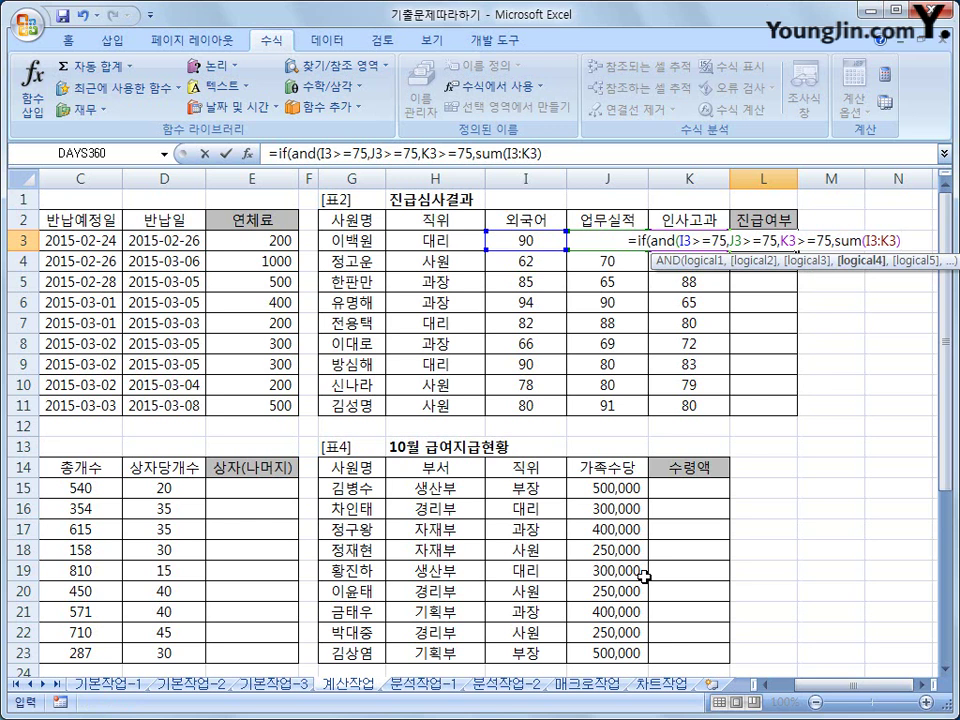
text(>=250)
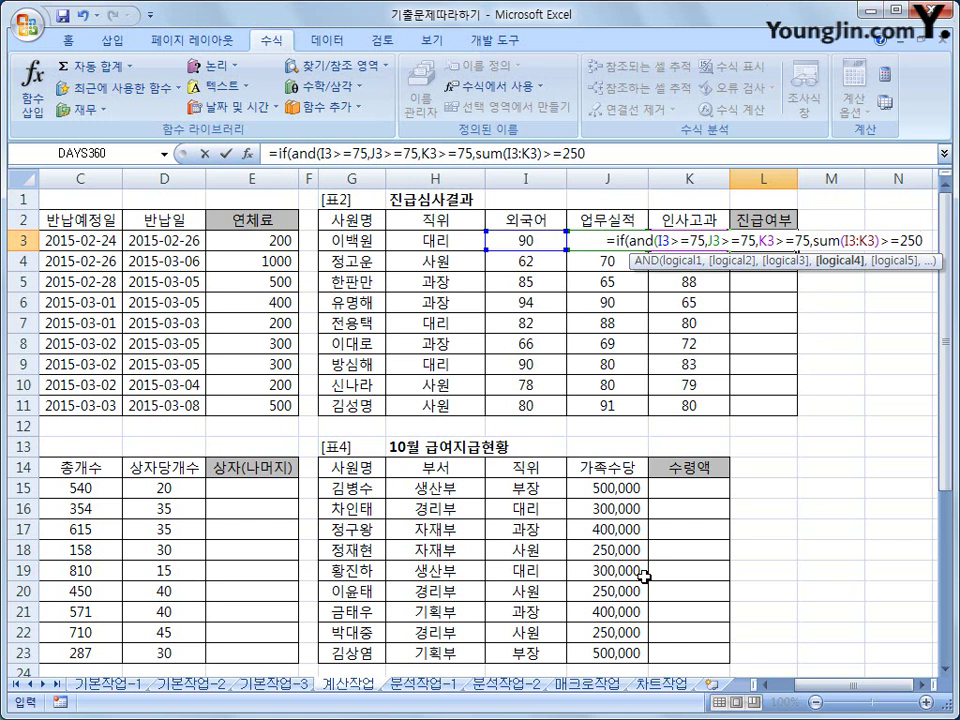
text(),)
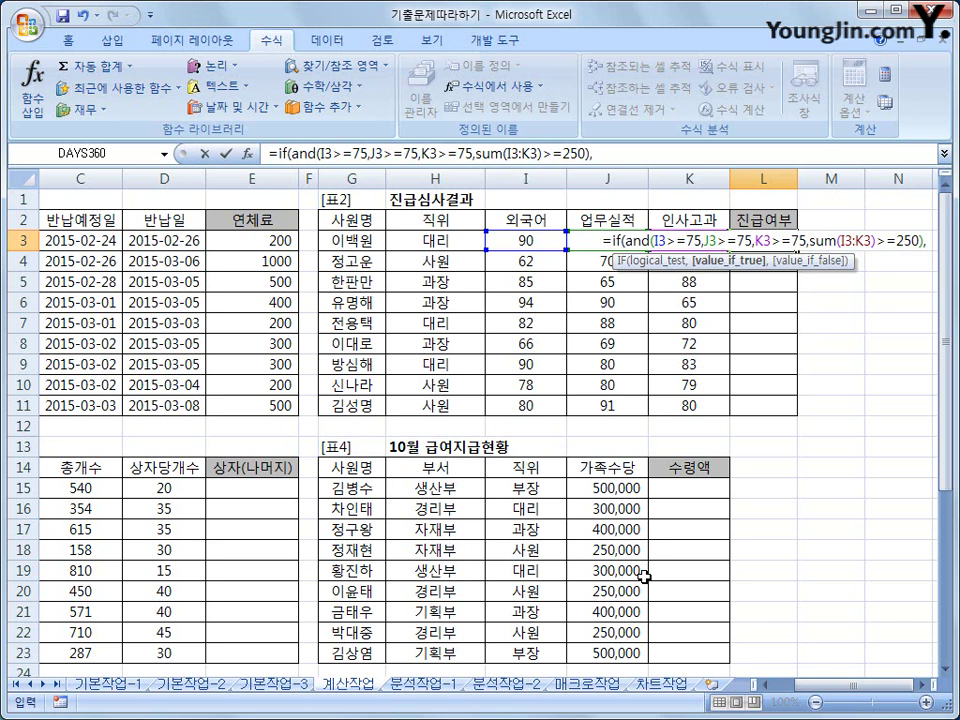
text(")
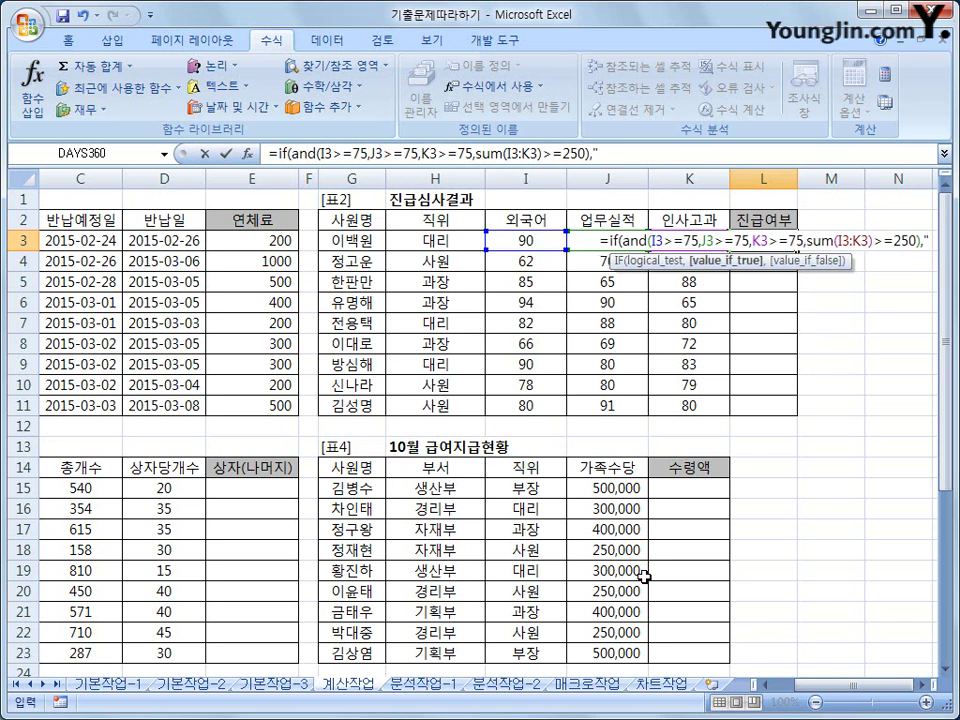
text(wl)
key(BackSpace)
key(BackSpace)
text(진급)
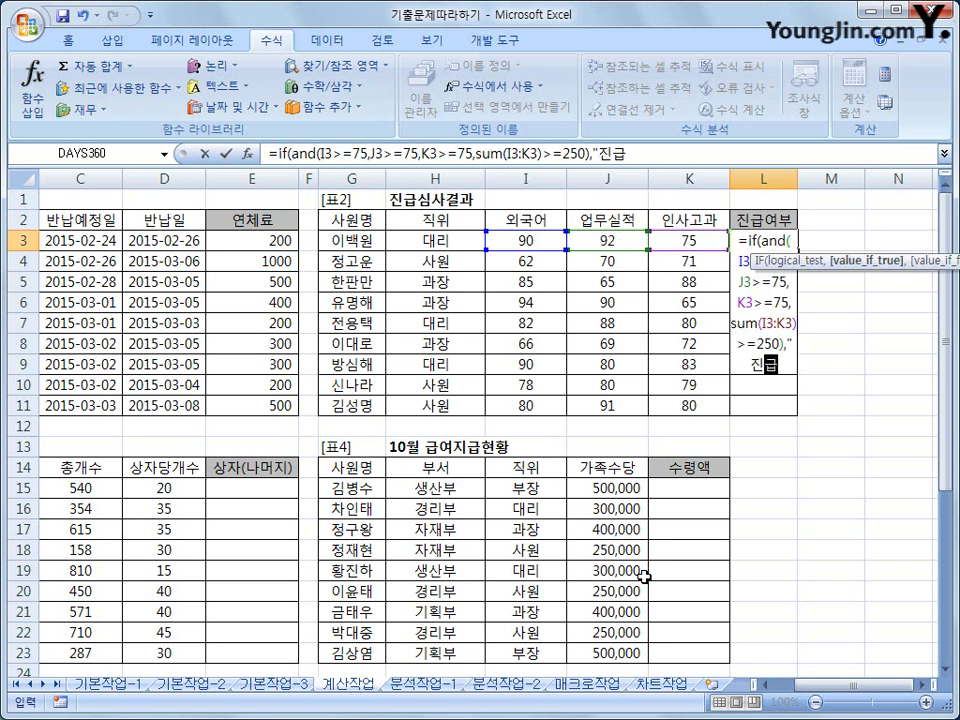
text(",)
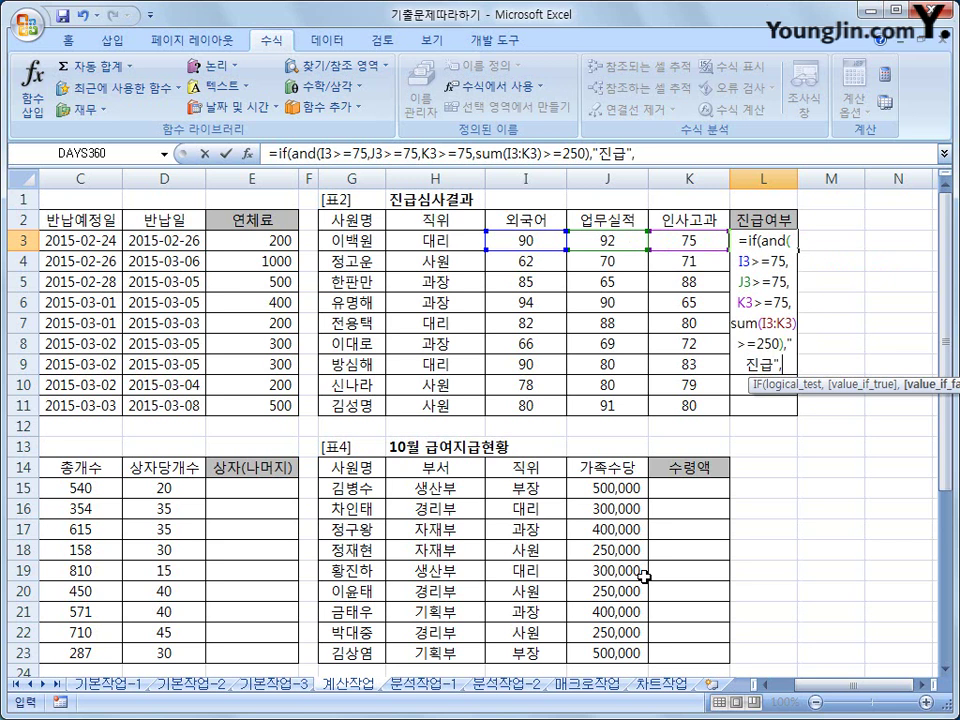
text(""))
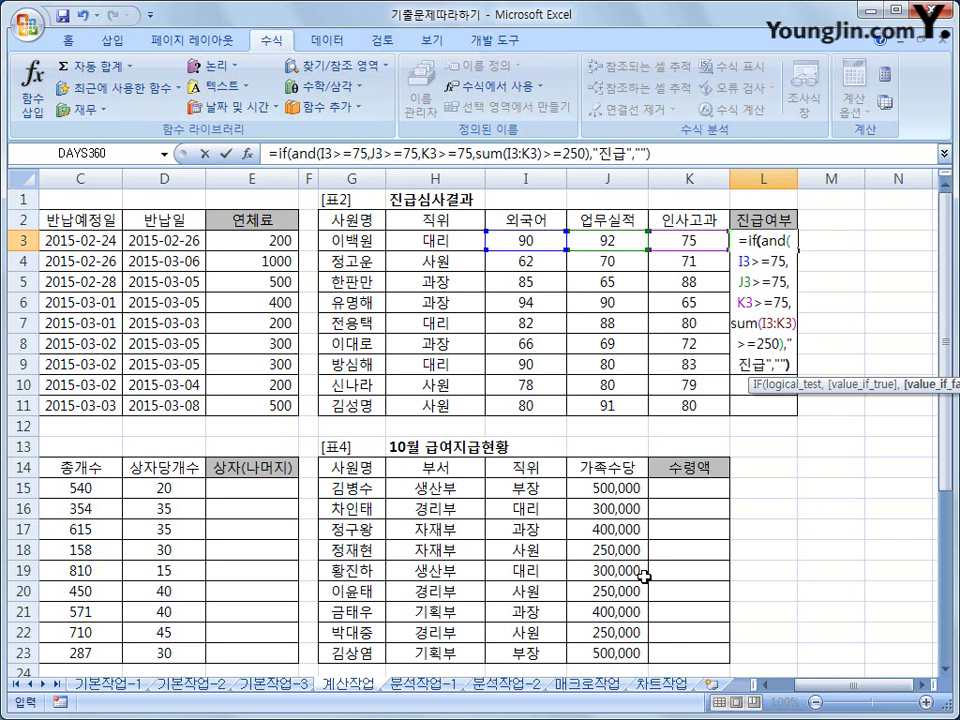
key(Return)
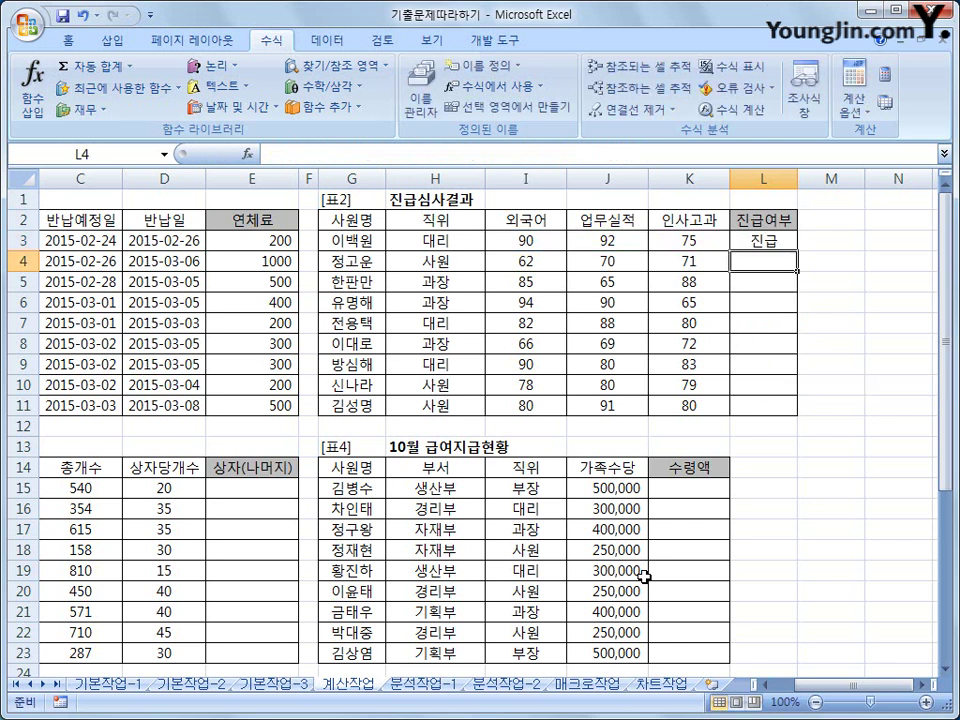
- Fill L3's promotion formula down to L11, then select the results in L3:L11
key(Up)
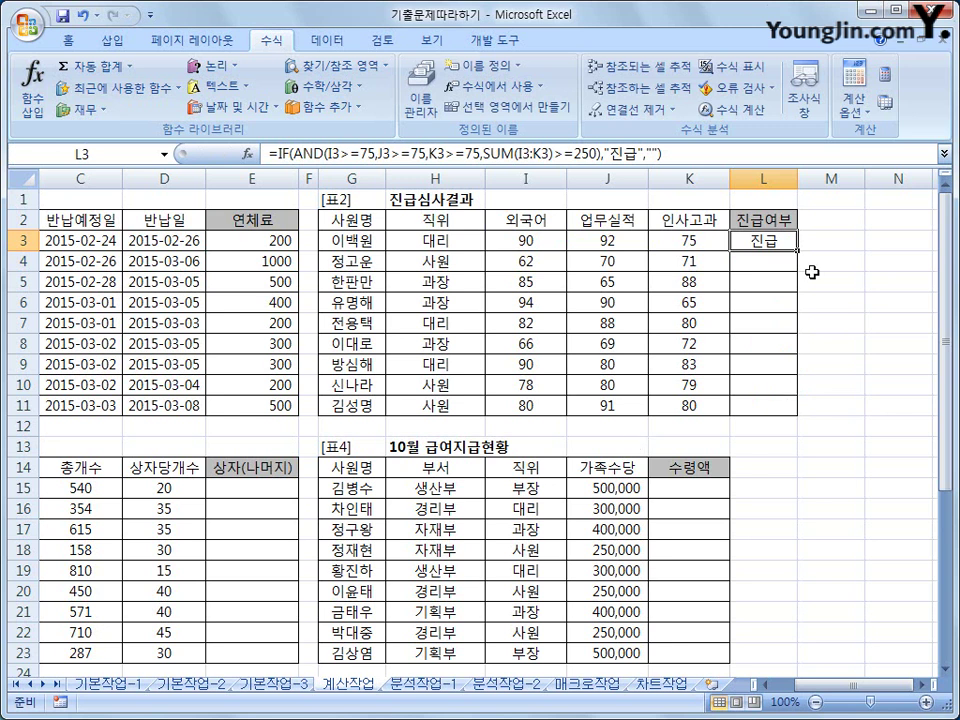
drag(797, 250, 795, 402)
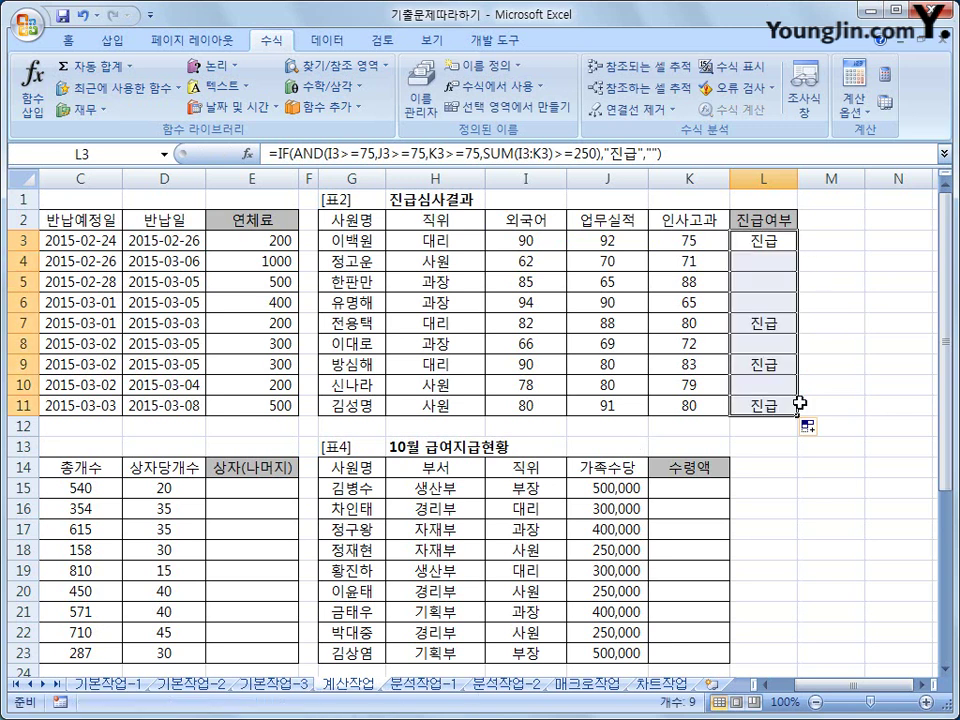
click(773, 240)
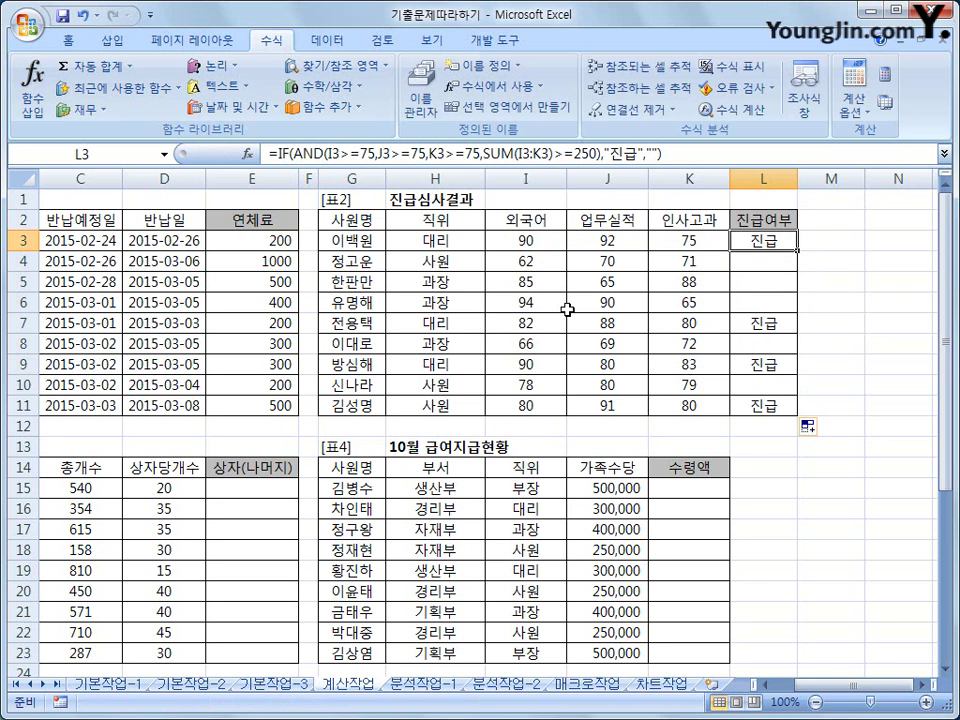
click(814, 241)
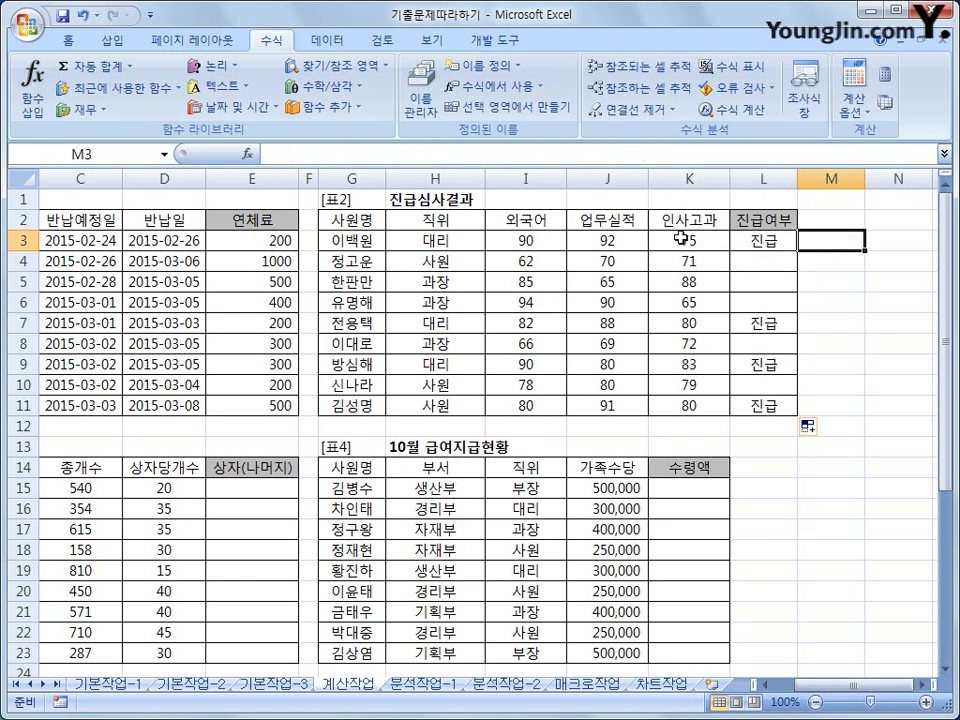
drag(766, 243, 760, 404)
- Clear L3:L11 and AutoSum the three scores in L3, giving 257
key(Delete)
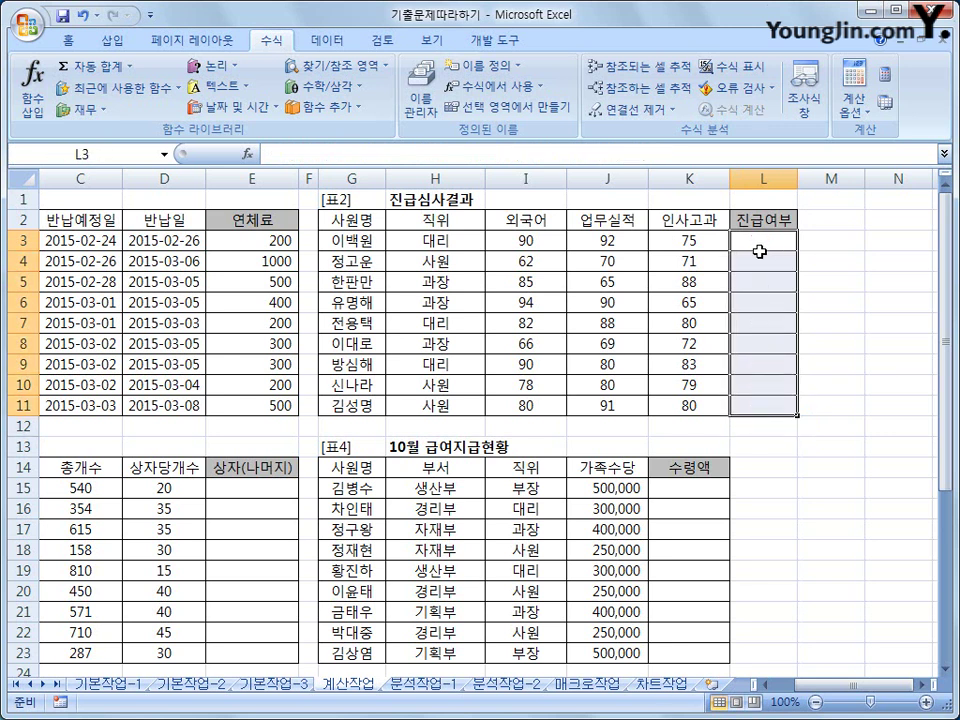
click(759, 243)
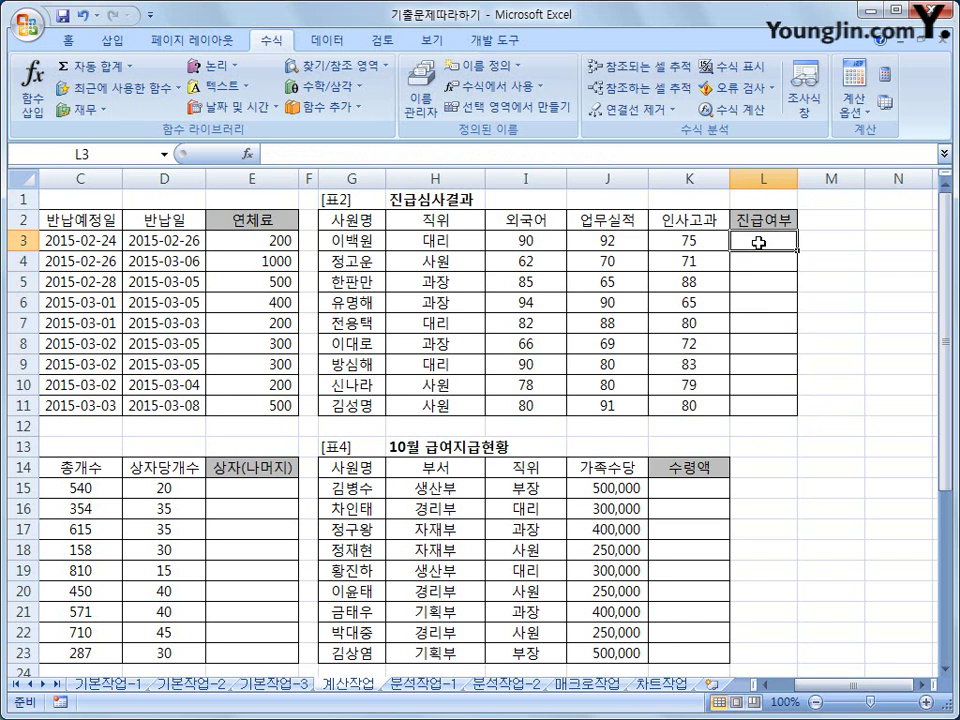
click(130, 66)
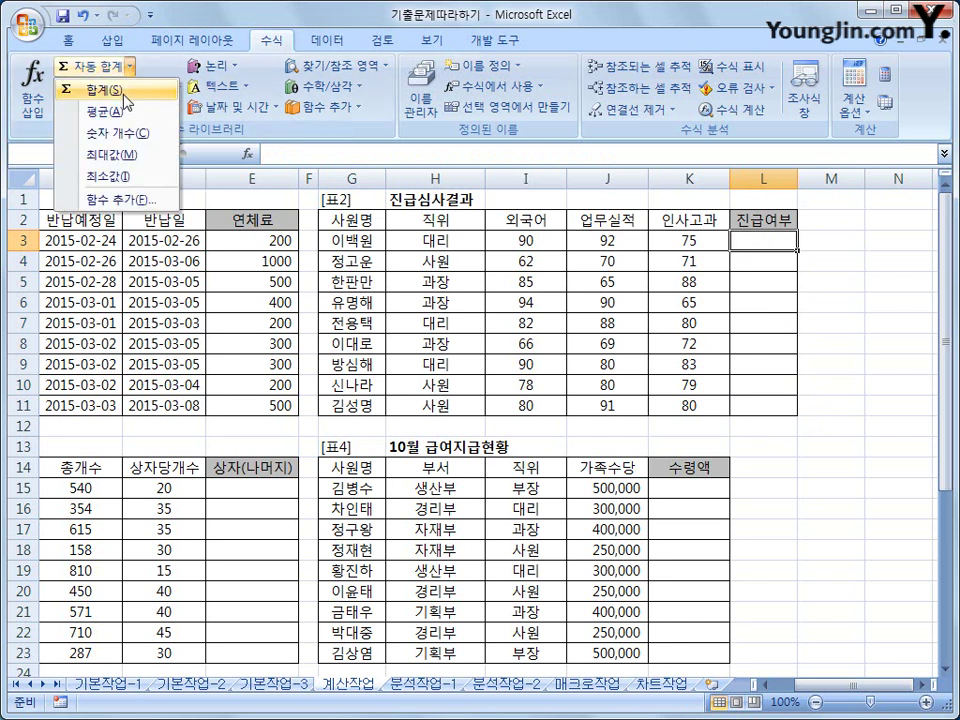
click(122, 92)
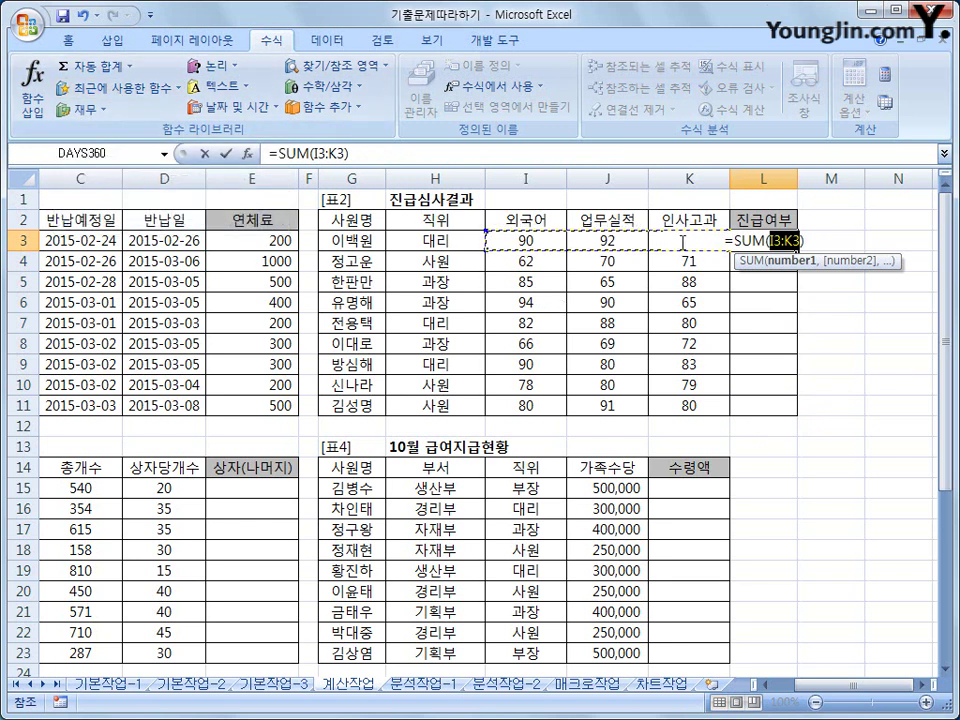
key(Return)
- Cut SUM(I3:K3) out of L3's formula, leaving only '='
click(741, 240)
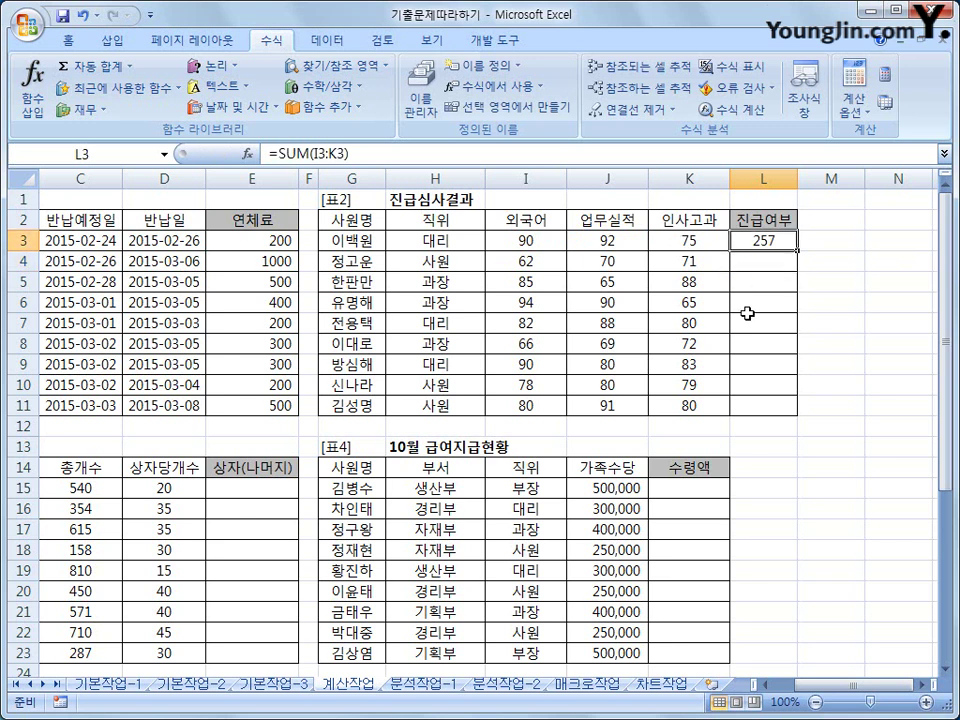
click(276, 156)
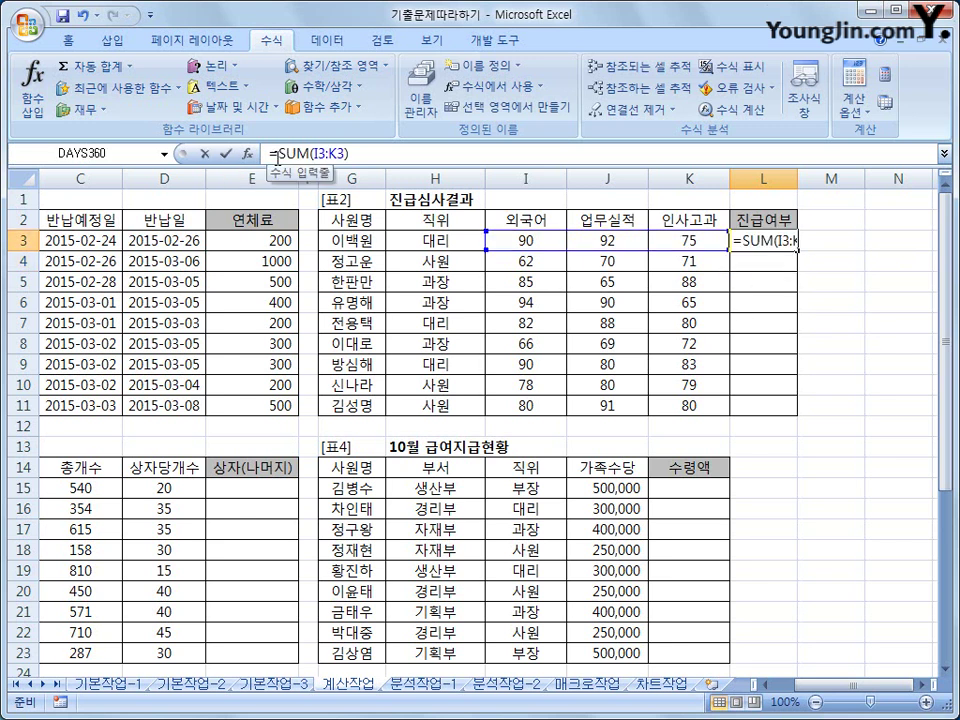
drag(276, 156, 370, 157)
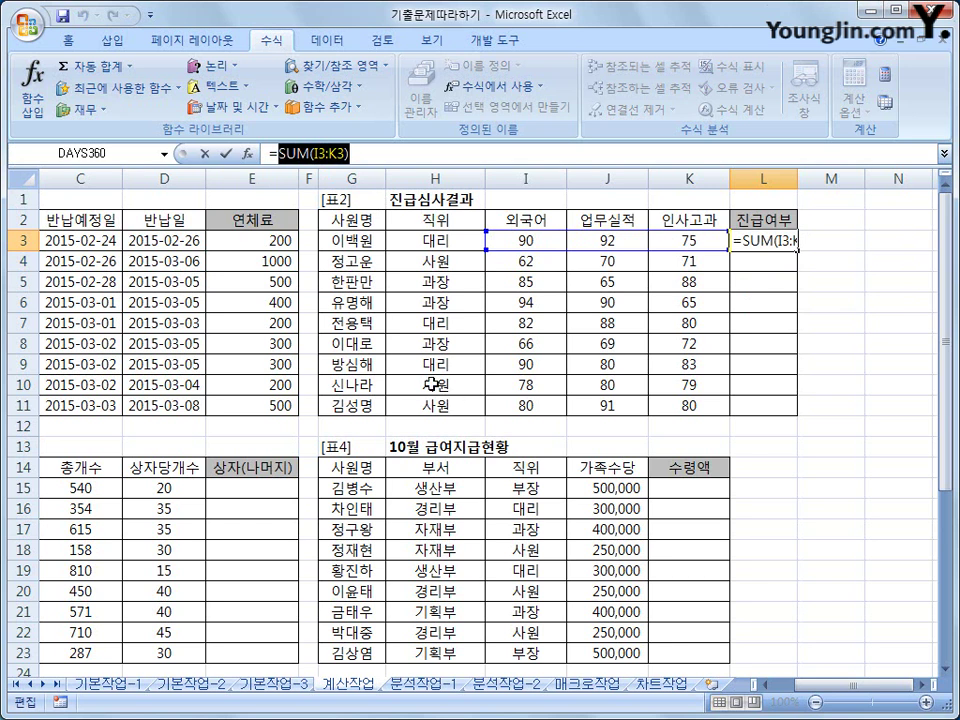
right_click(357, 157)
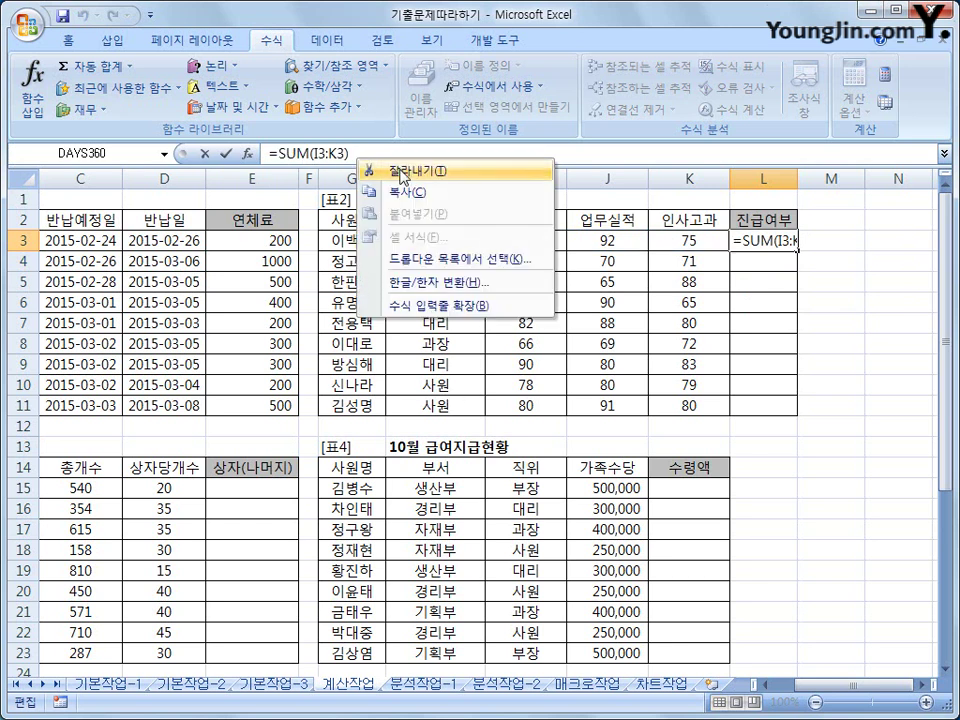
click(385, 167)
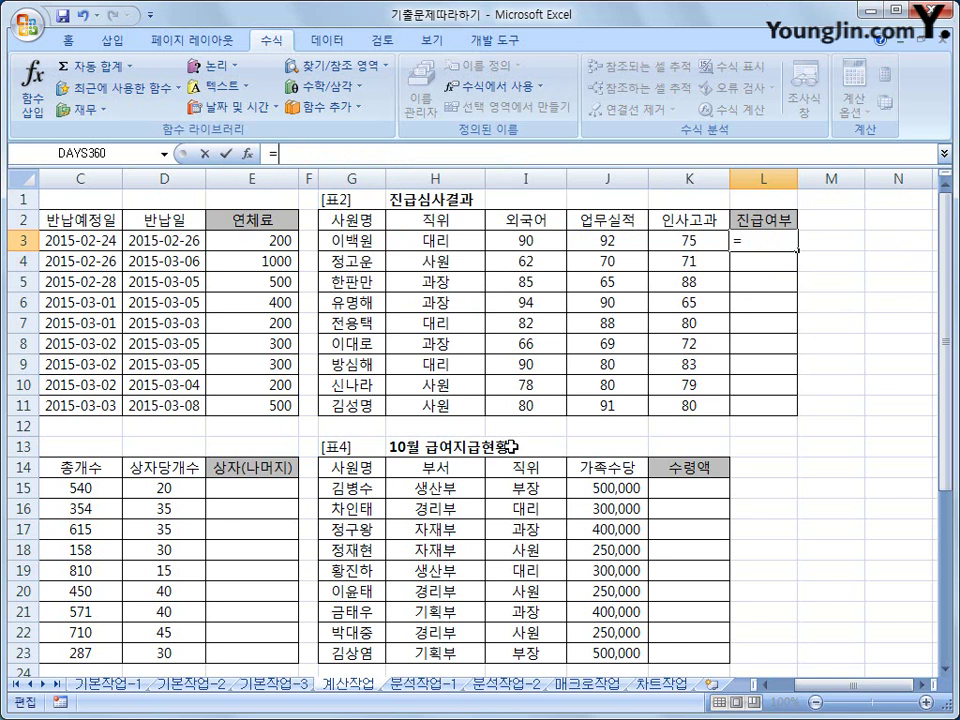
- Insert AND in L3 with conditions I3>=75, J3>=75 and K3>=75
click(230, 68)
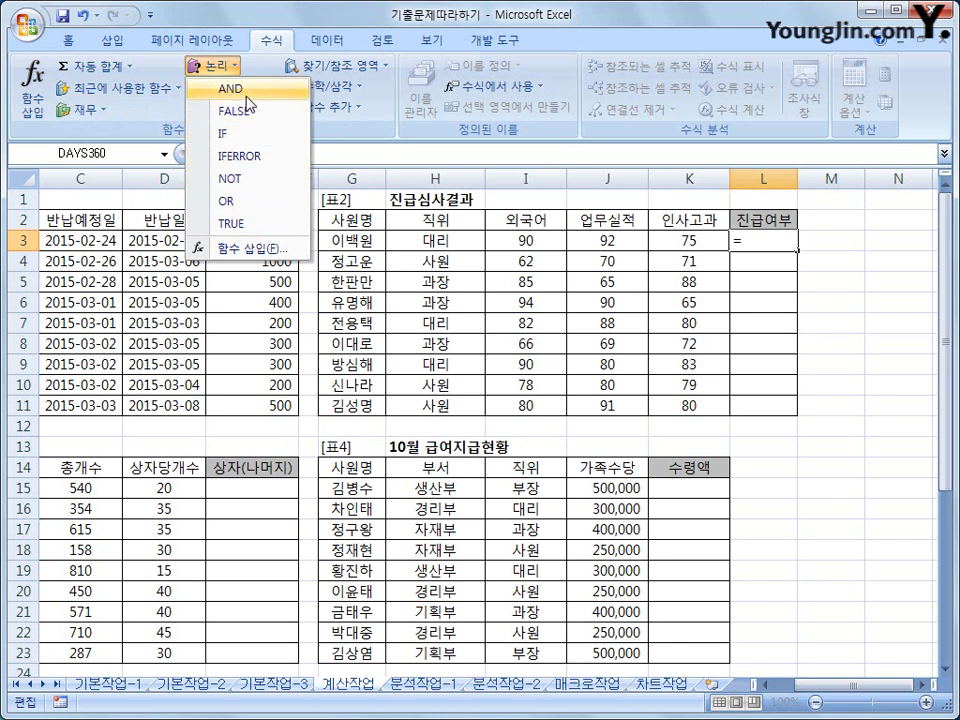
click(232, 89)
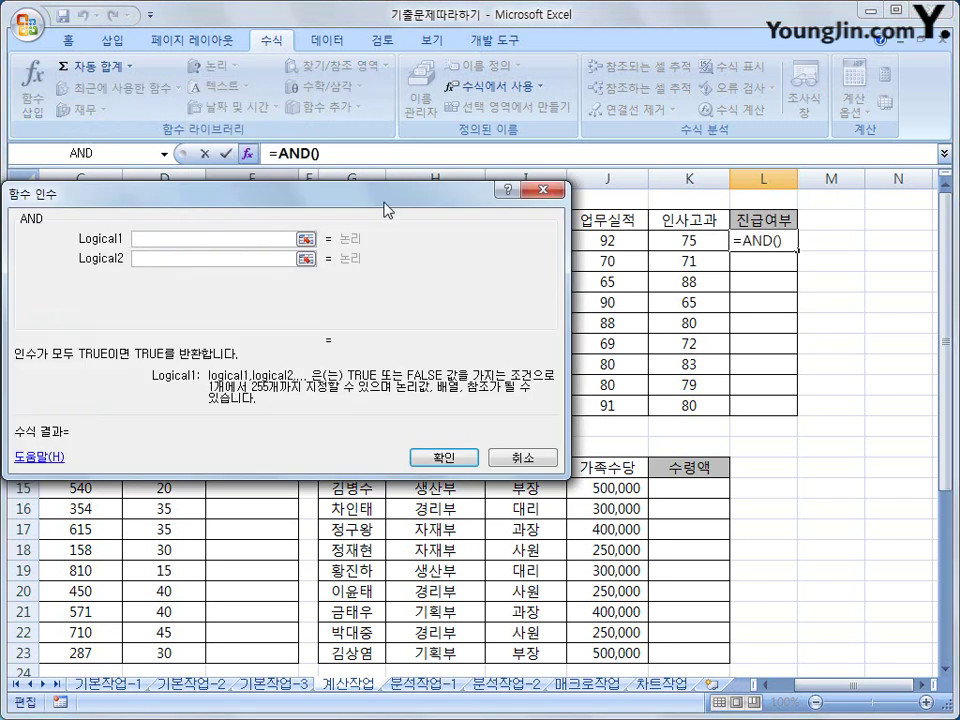
drag(388, 206, 581, 327)
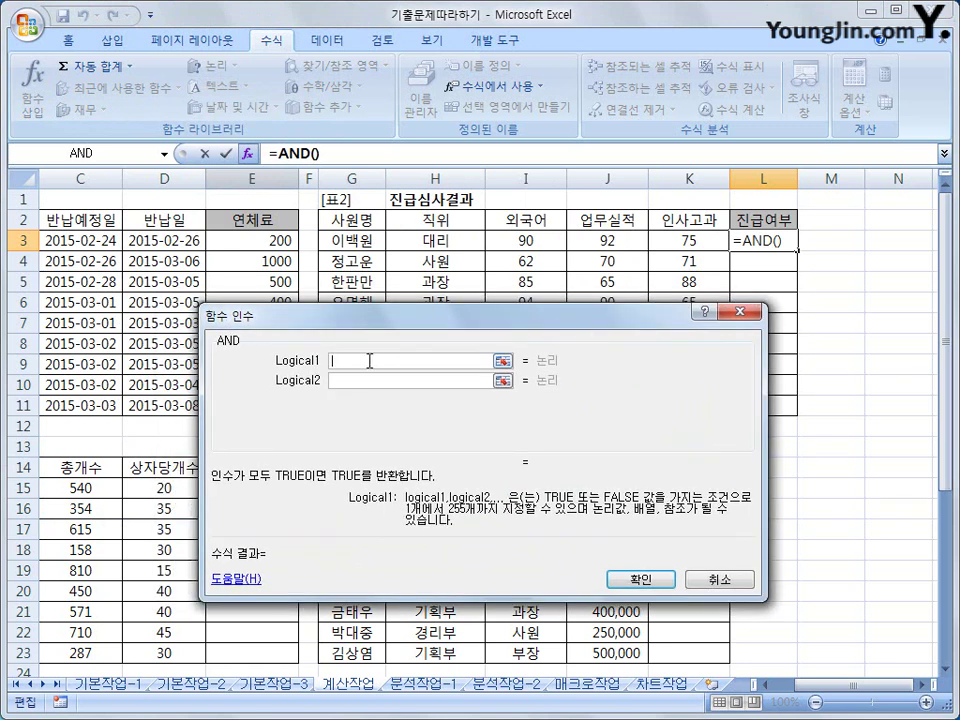
click(510, 240)
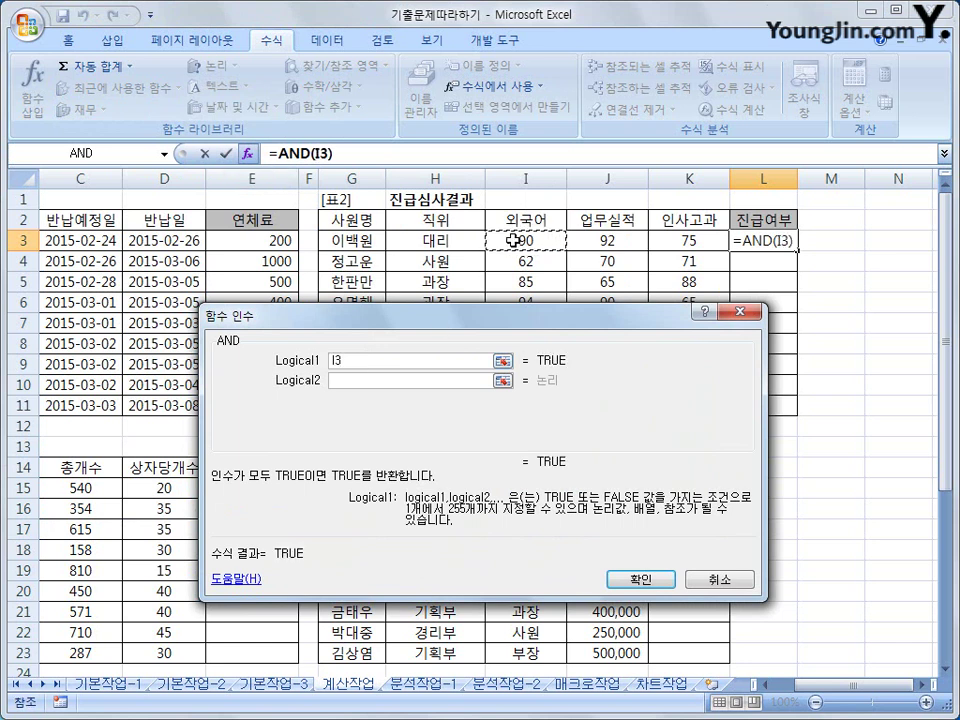
text(>=75)
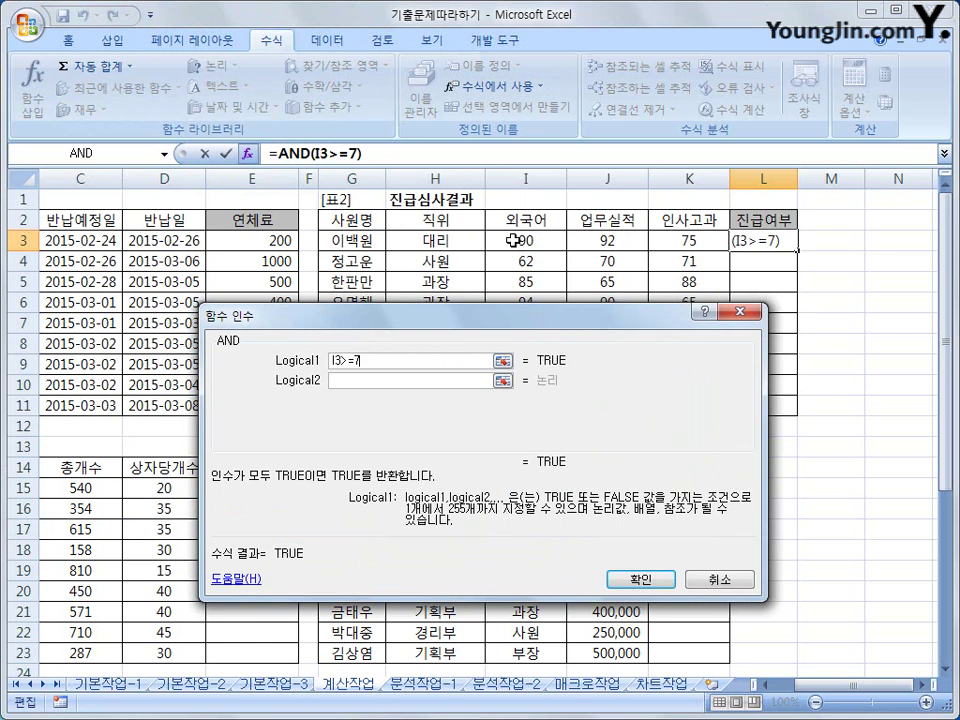
click(424, 381)
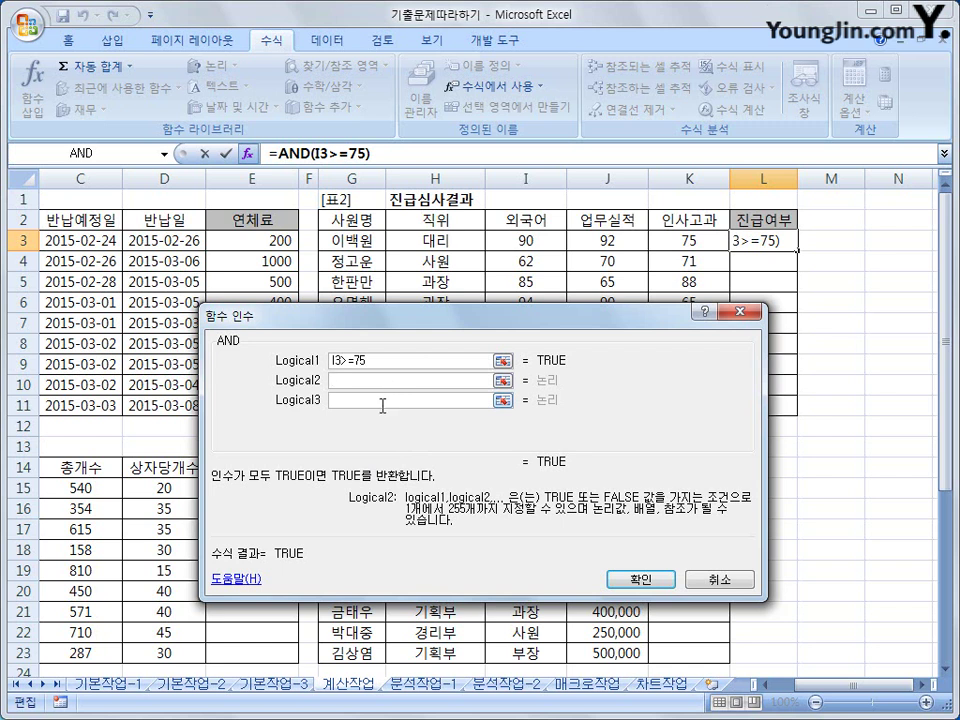
click(595, 237)
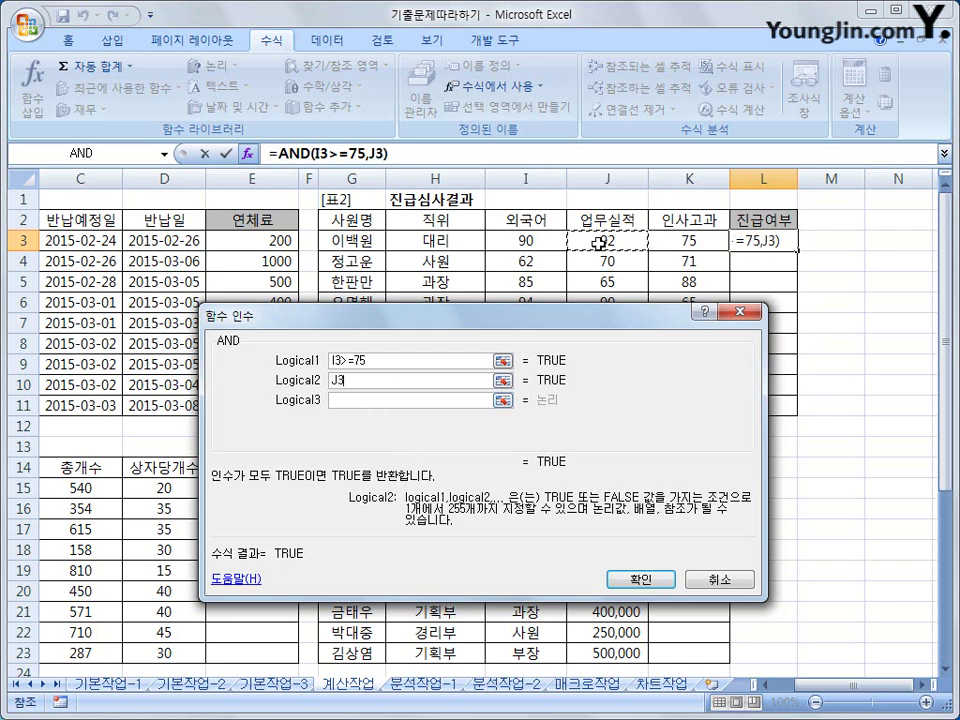
text(>=7)
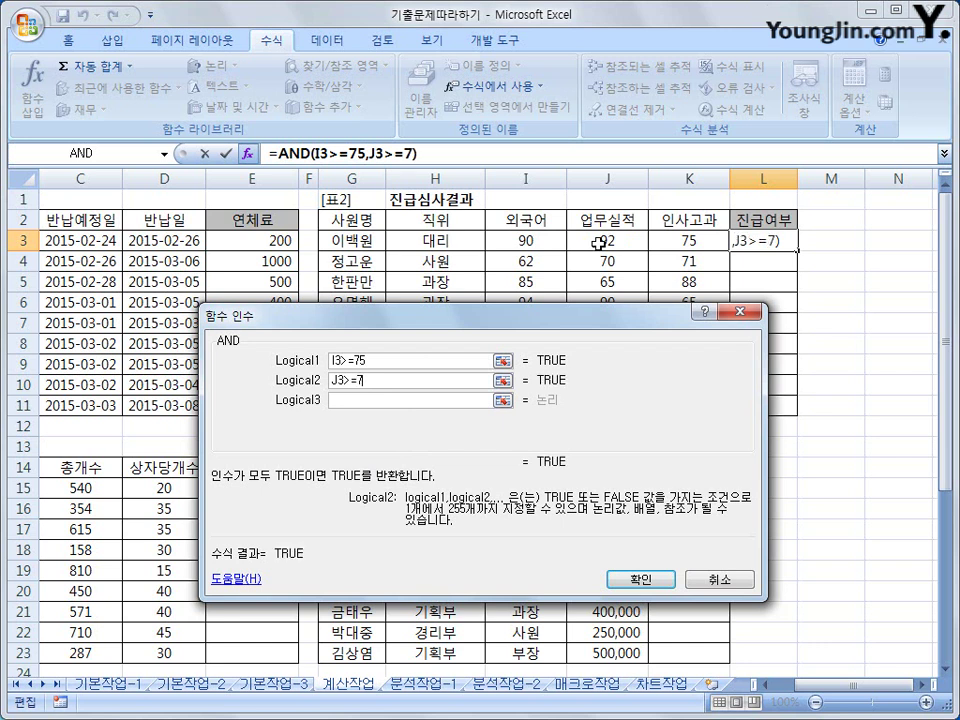
text(5)
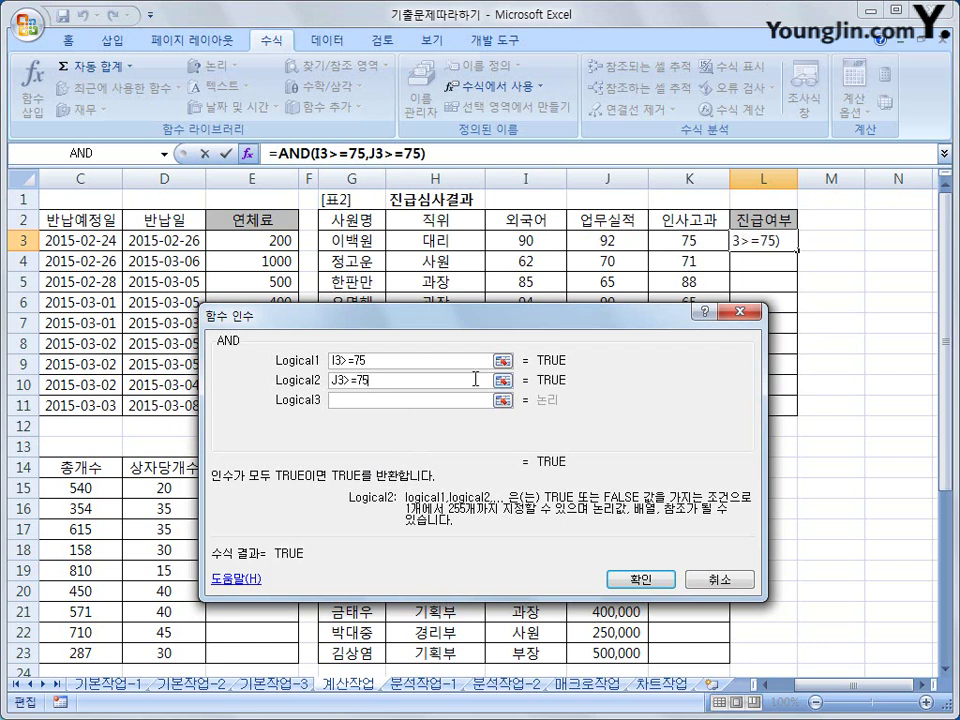
click(452, 397)
click(680, 244)
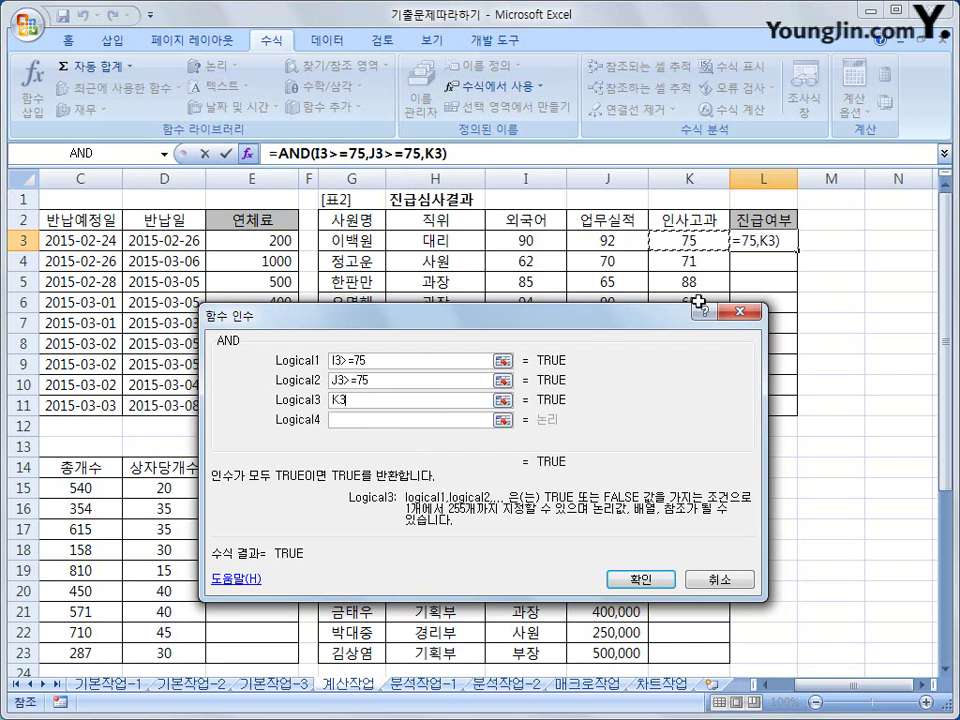
text(>=)
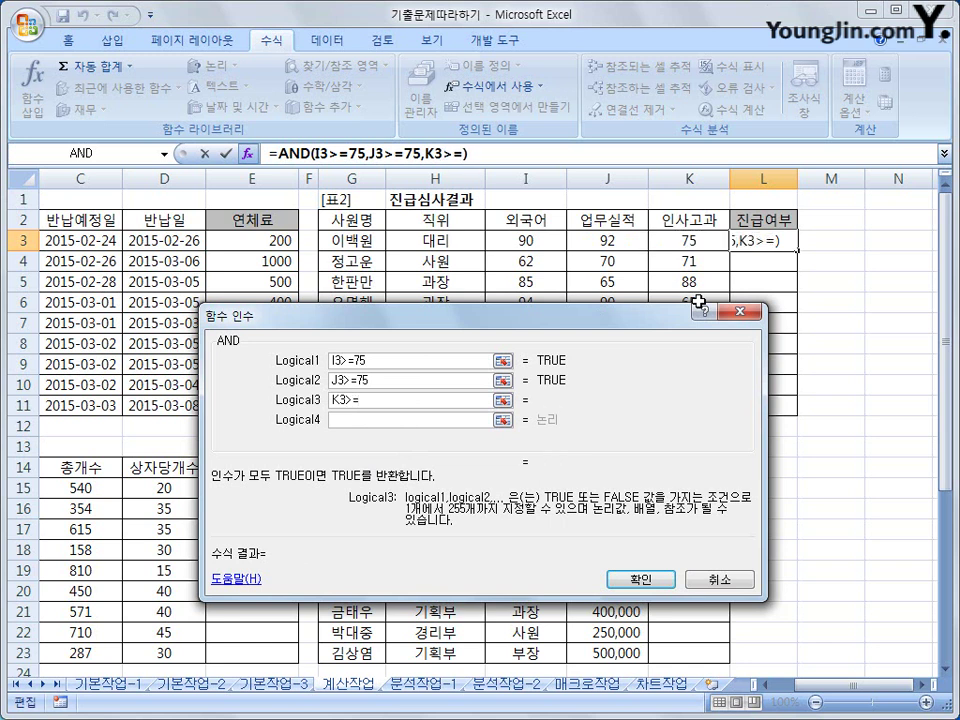
text(75)
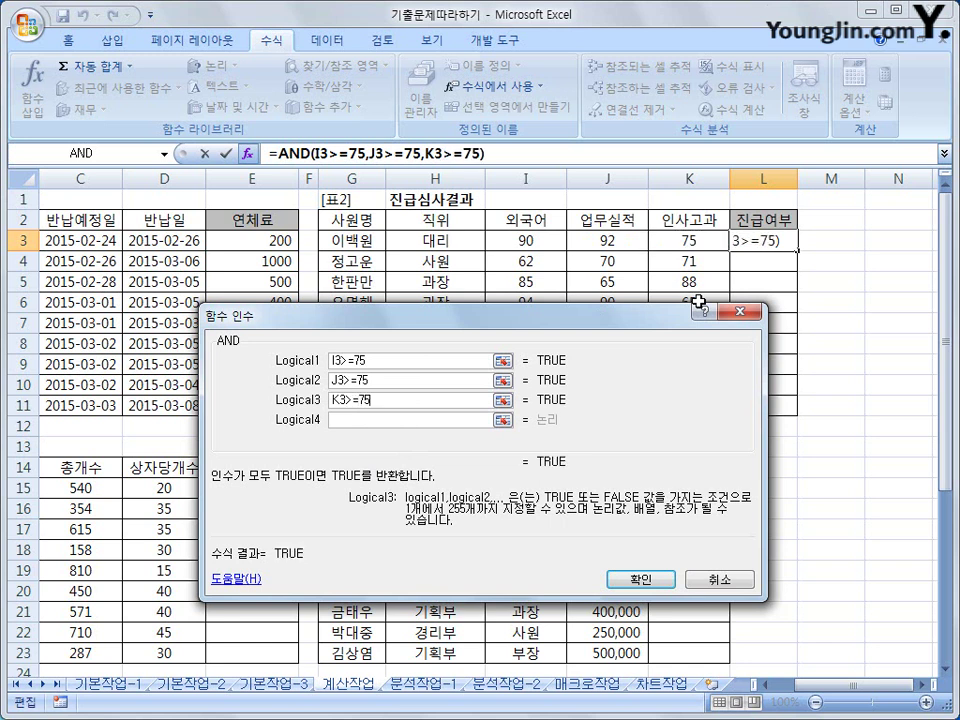
- Add SUM(I3:K3)>=250 as the fourth AND condition and fill it down to L11
click(400, 420)
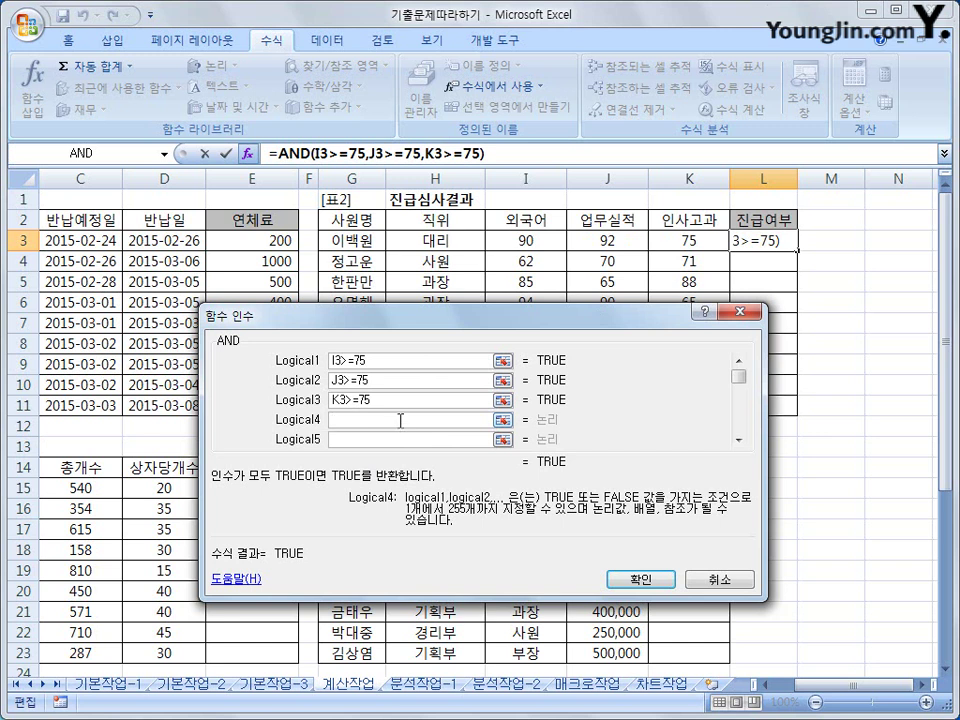
right_click(470, 420)
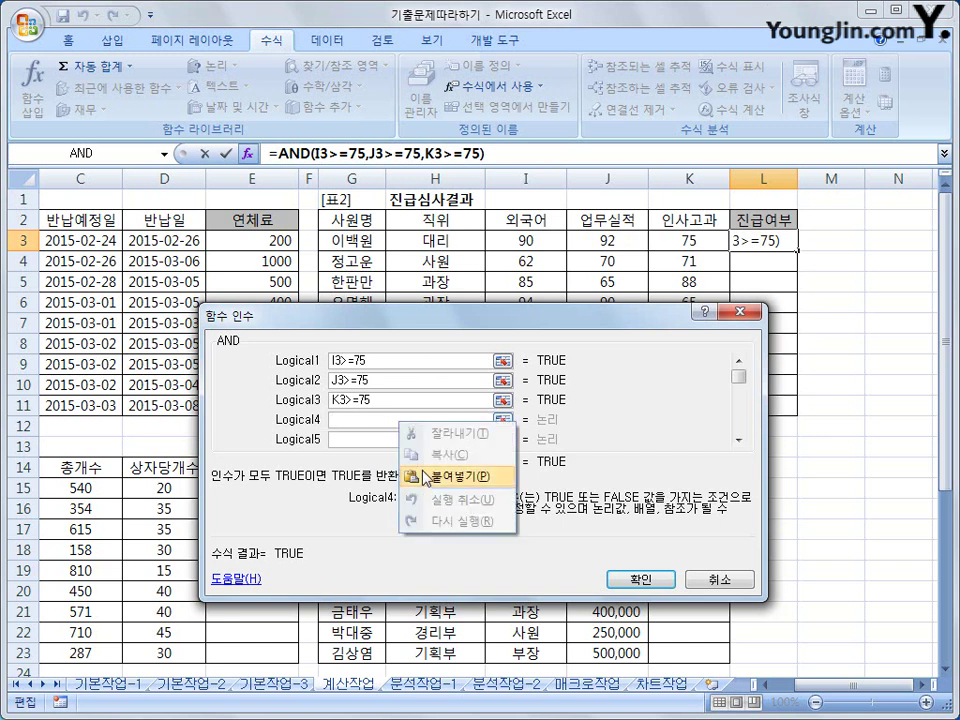
click(510, 414)
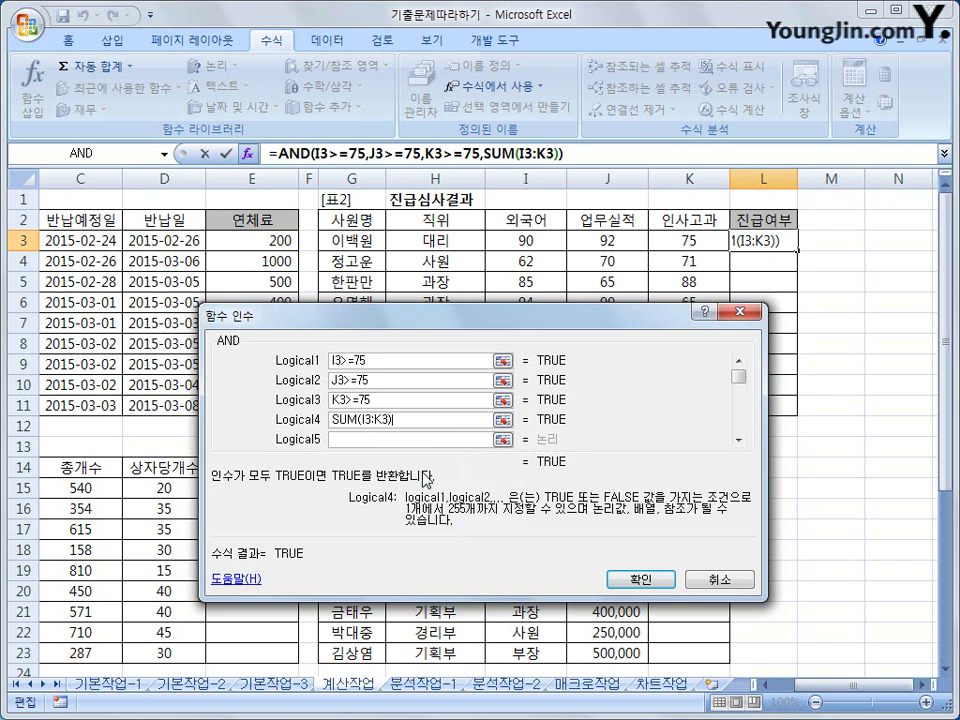
text(>=250)
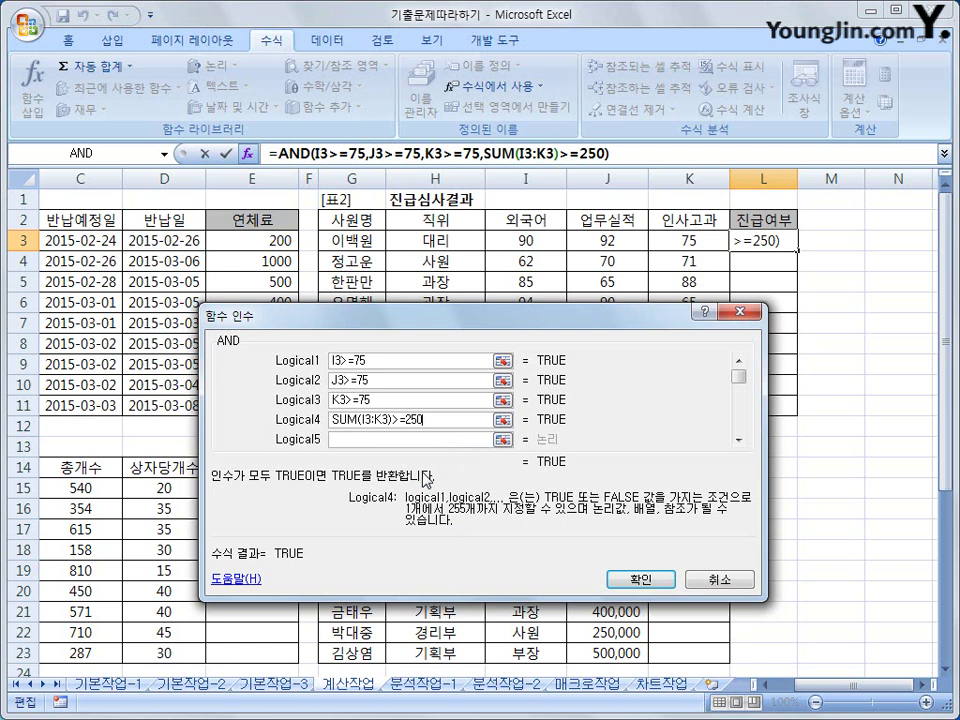
click(632, 578)
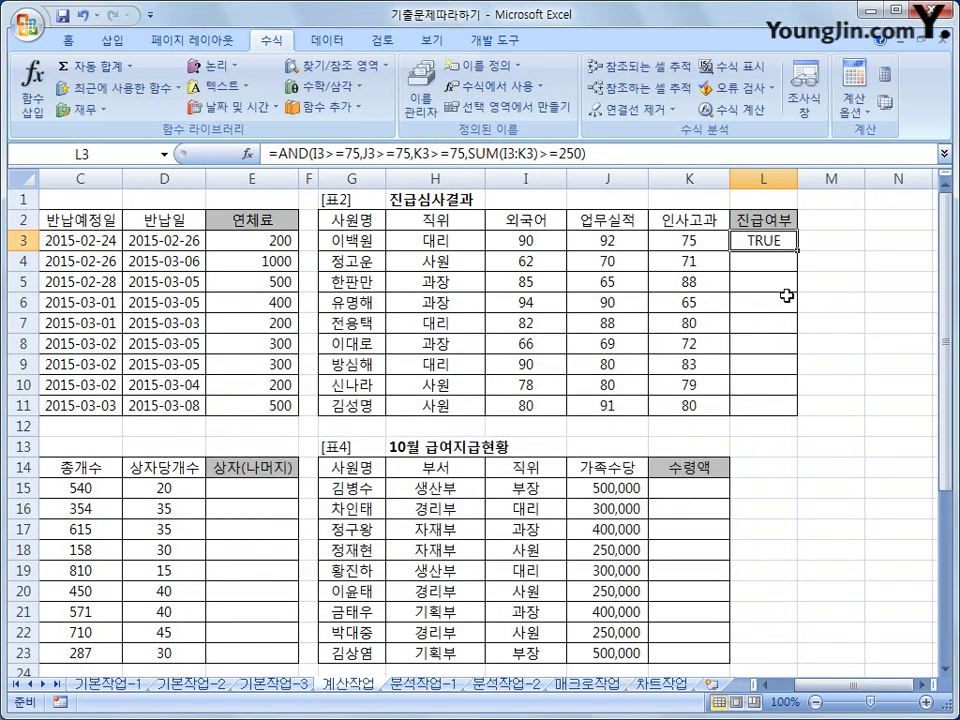
drag(797, 250, 793, 405)
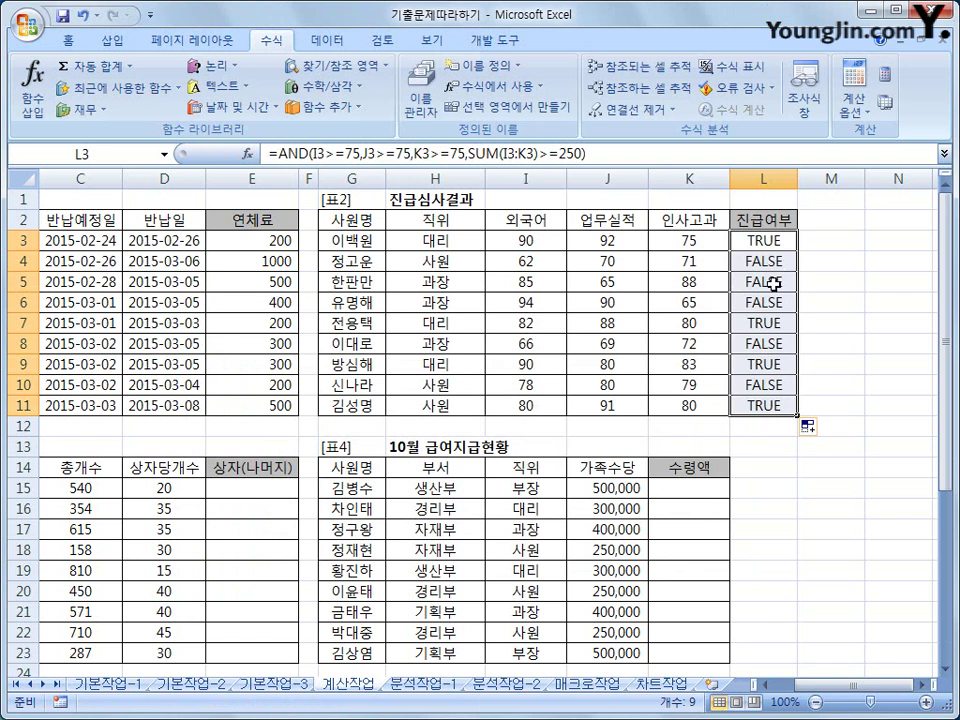
click(771, 252)
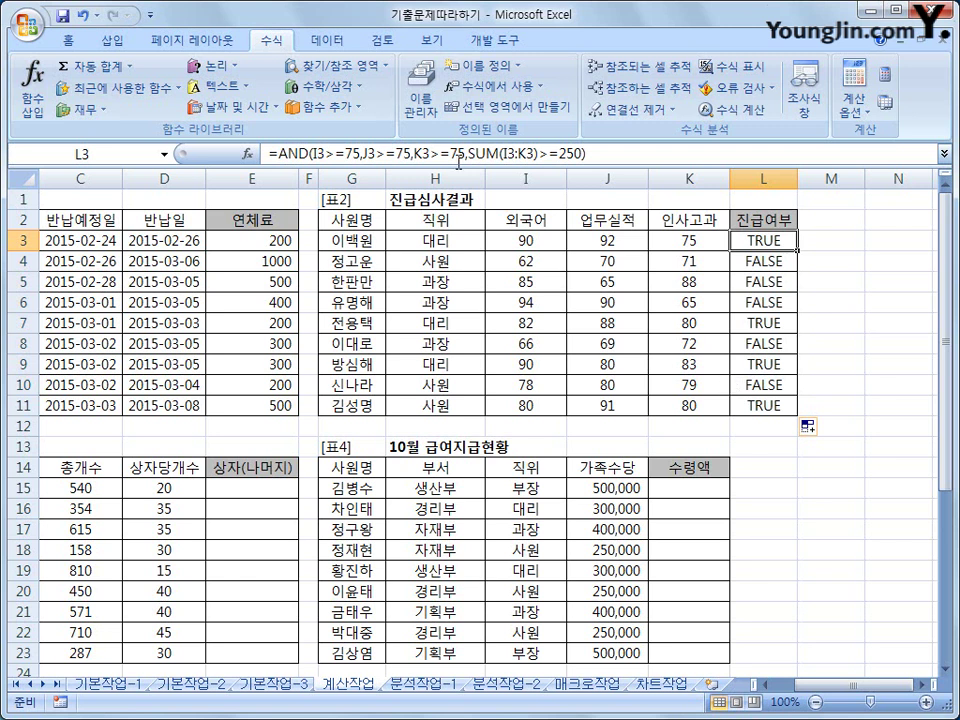
drag(279, 153, 604, 154)
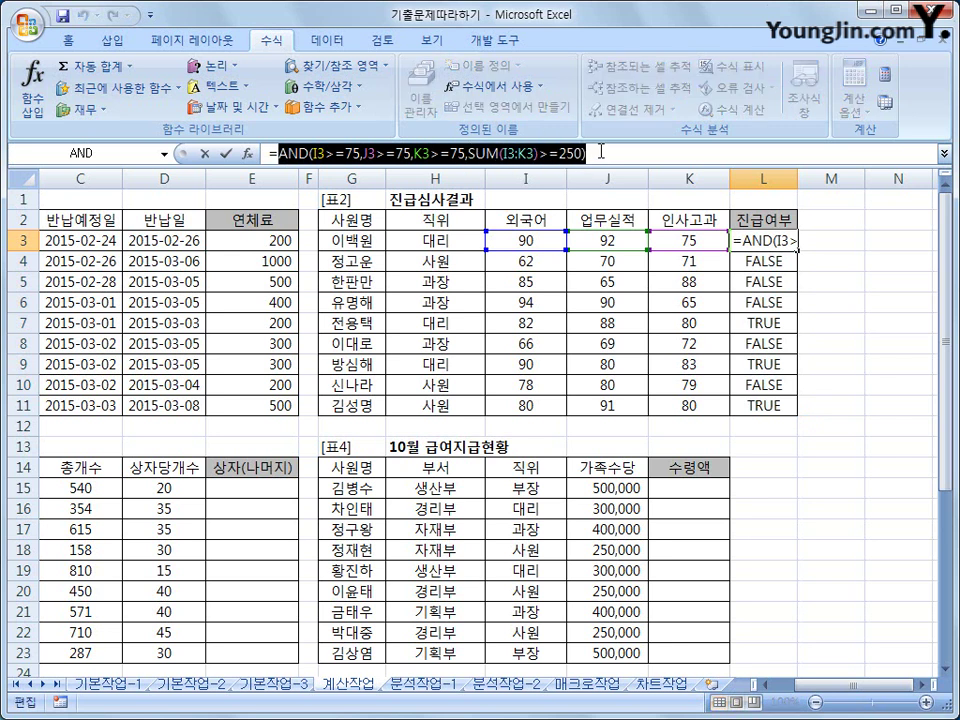
- Move L3's AND condition into a new IF function as its Logical_test
right_click(585, 153)
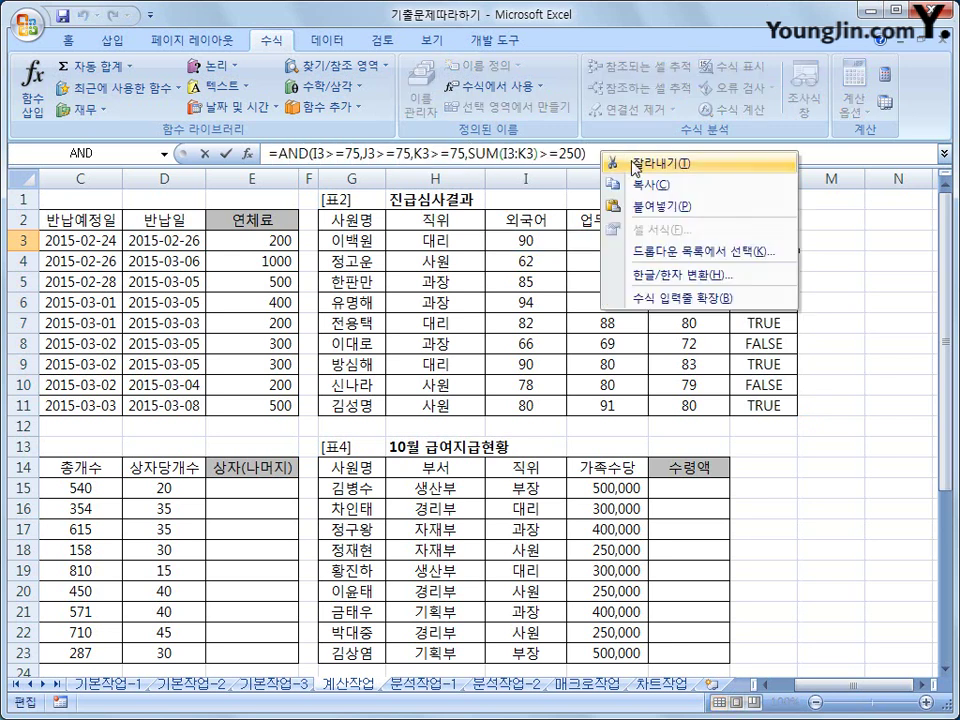
click(615, 161)
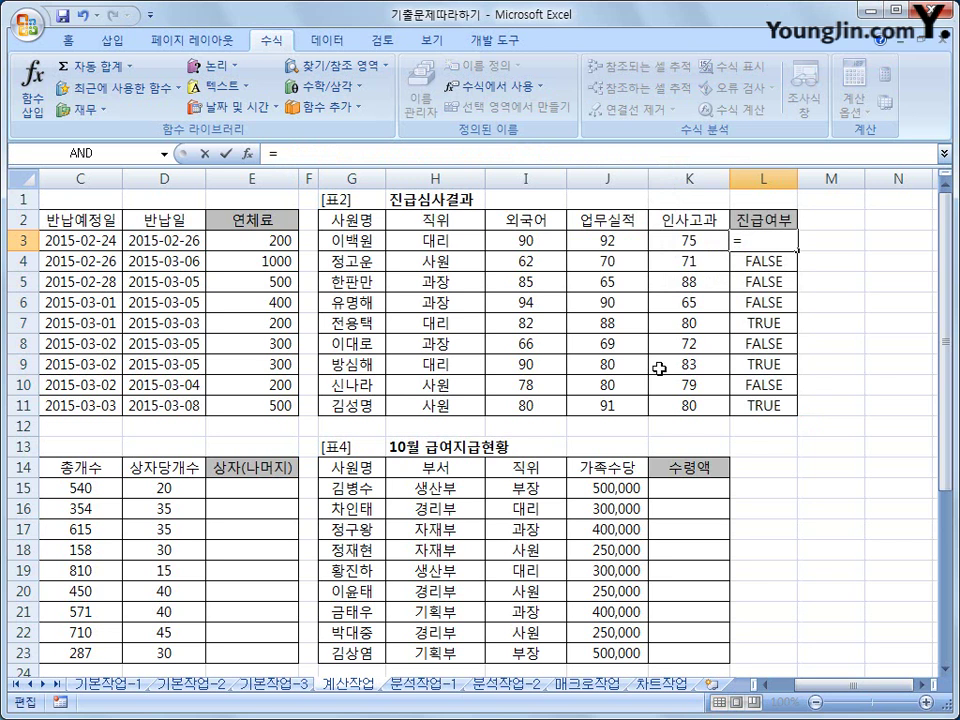
click(212, 66)
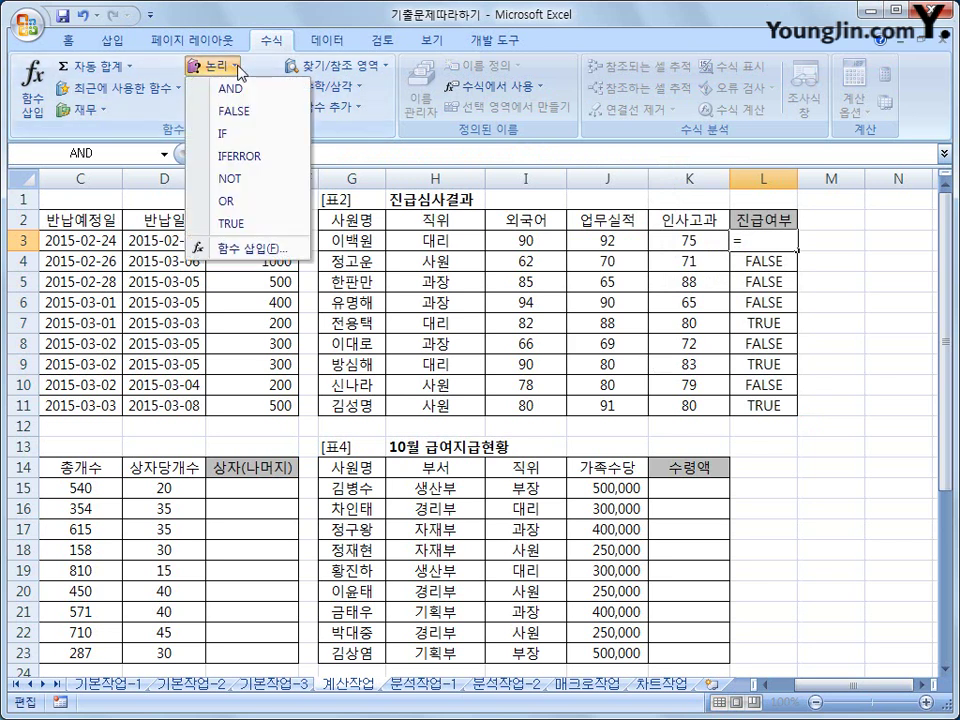
click(245, 140)
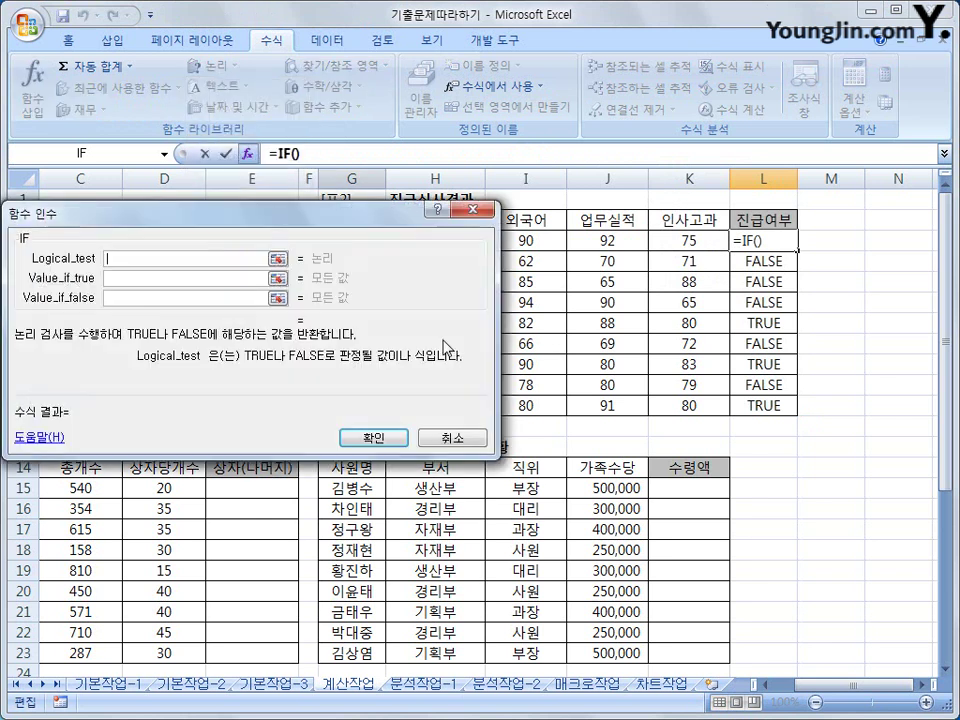
drag(326, 219, 574, 214)
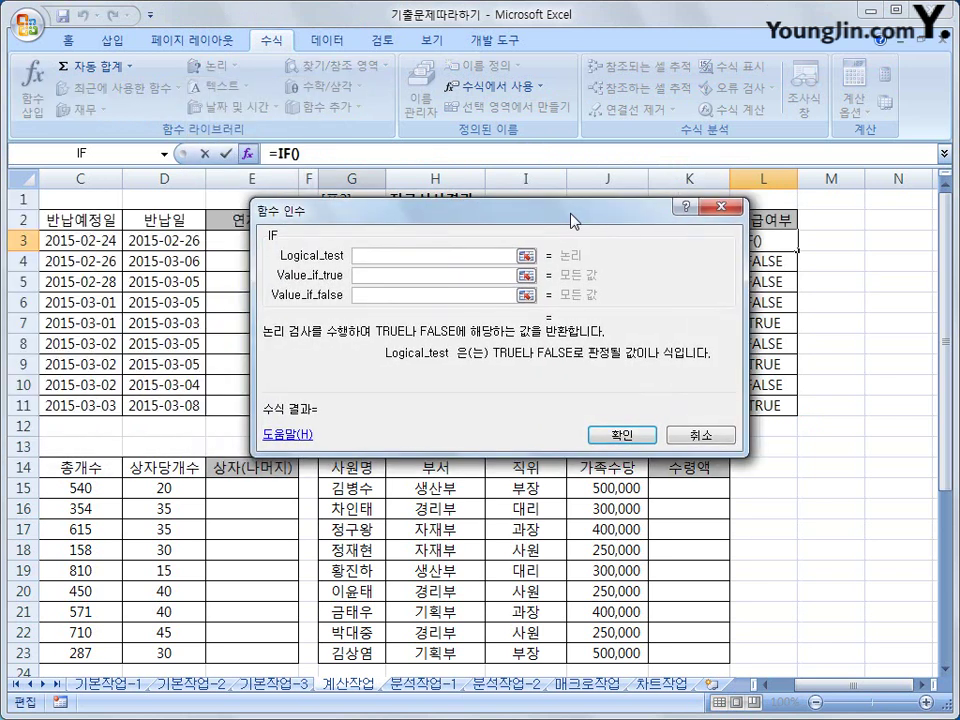
right_click(423, 255)
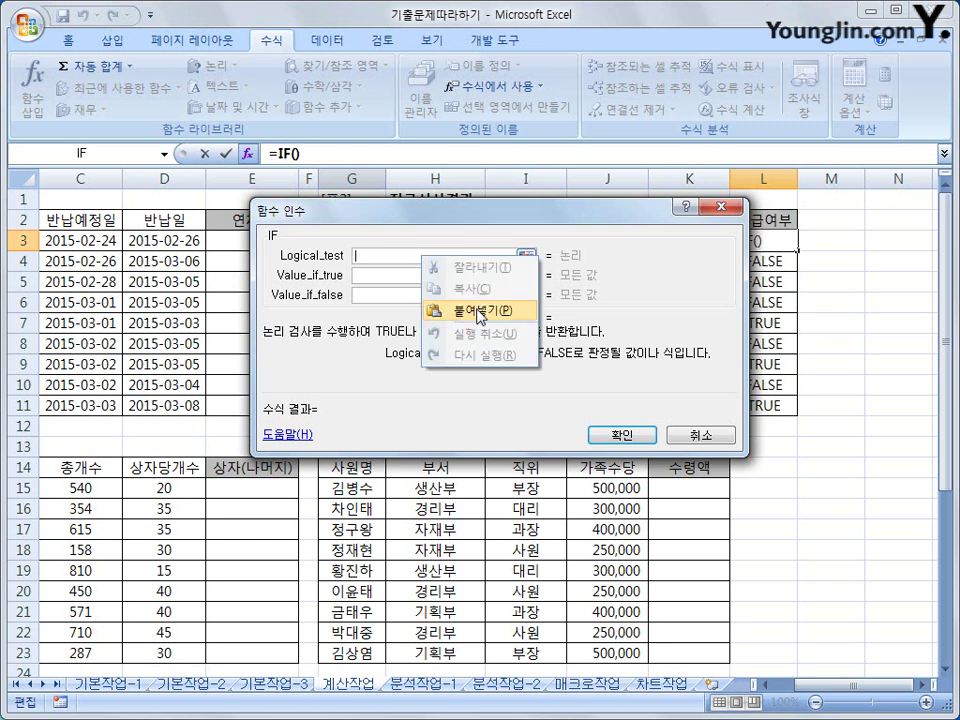
click(478, 312)
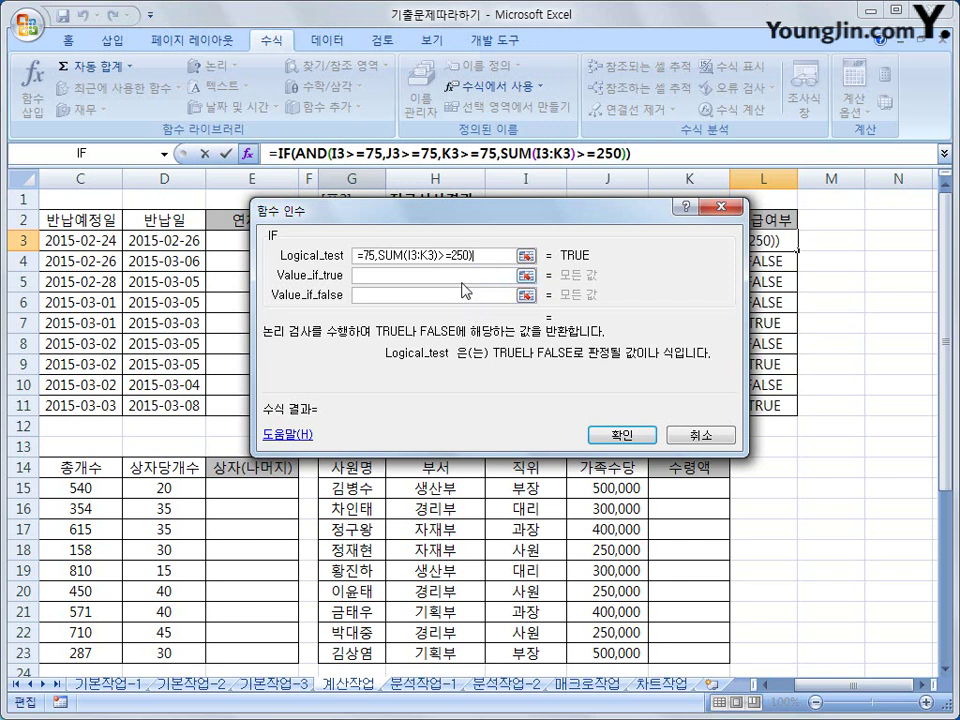
- Make the IF return "진급" when true and "" otherwise, then fill it down to L11
key(Tab)
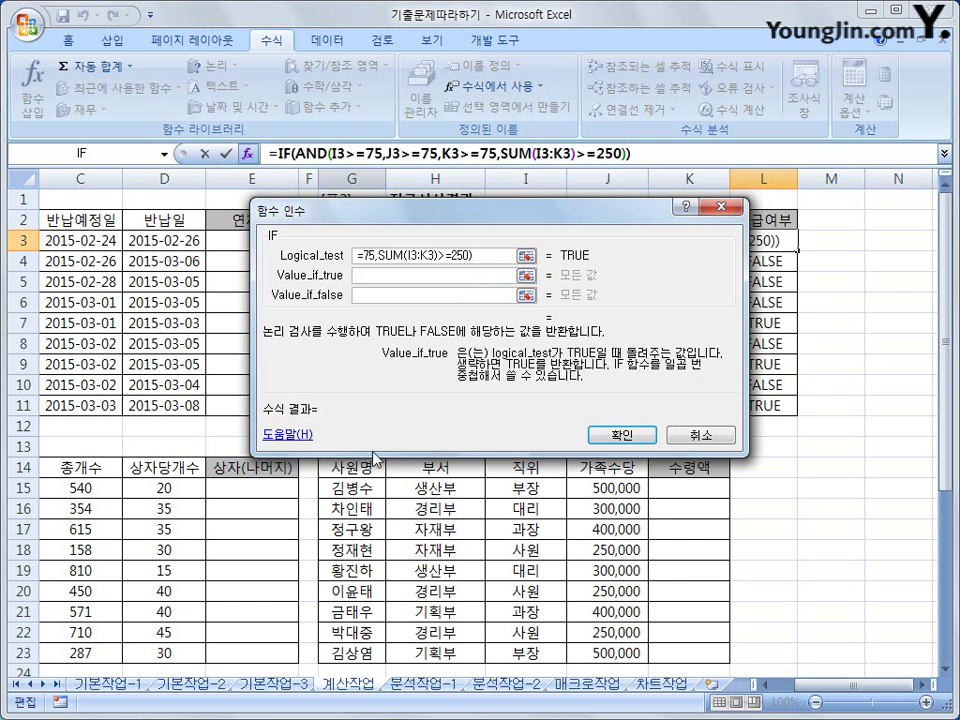
text(진급)
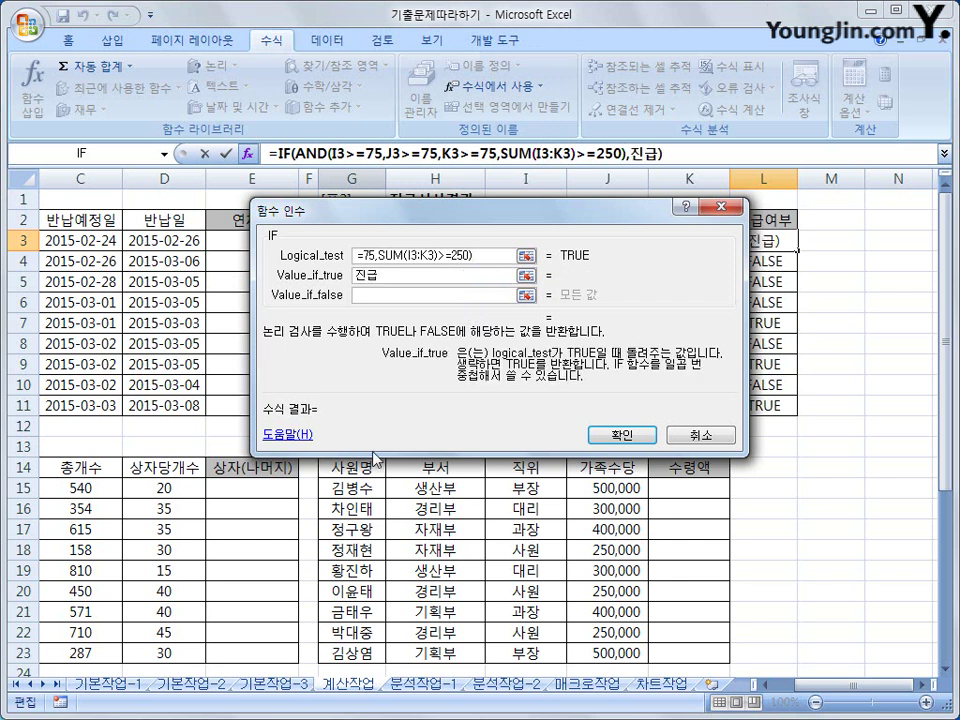
key(Tab)
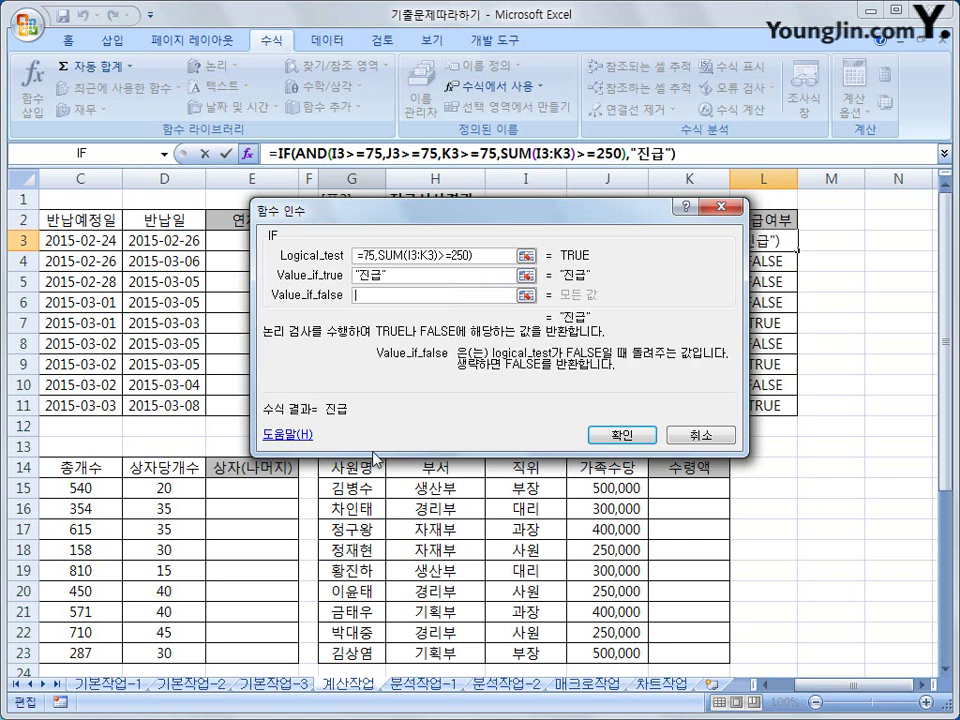
text("")
click(612, 433)
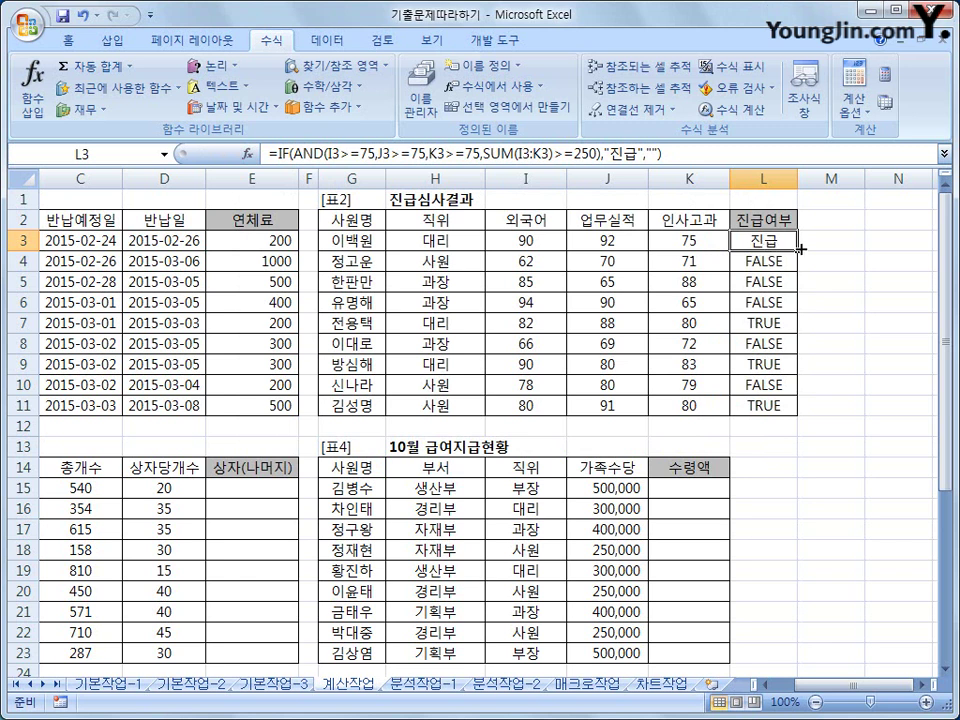
drag(800, 249, 781, 409)
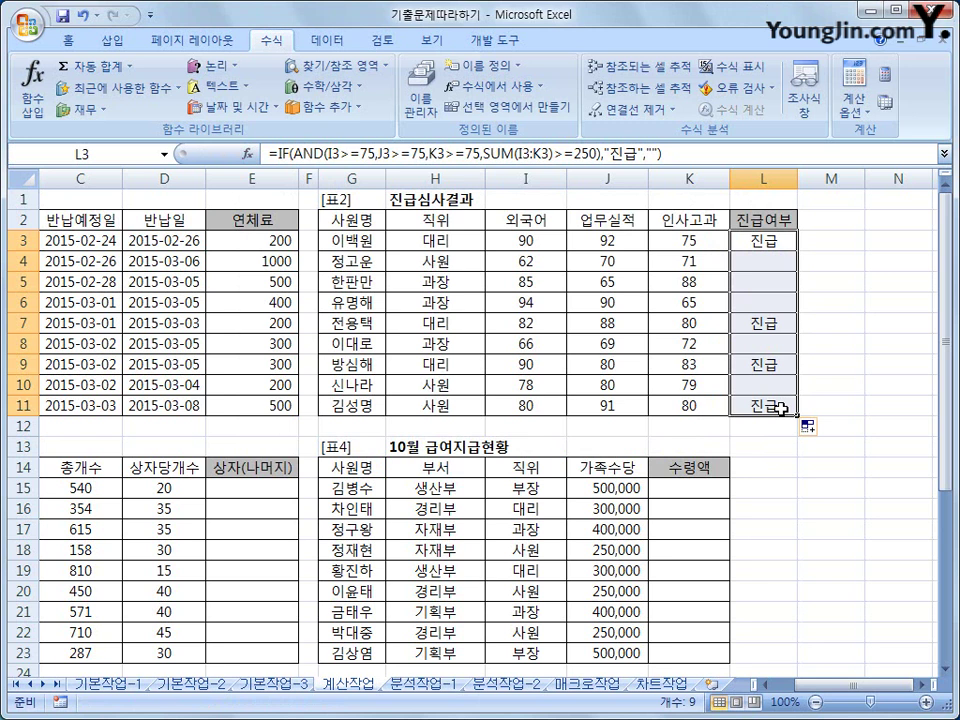
click(781, 409)
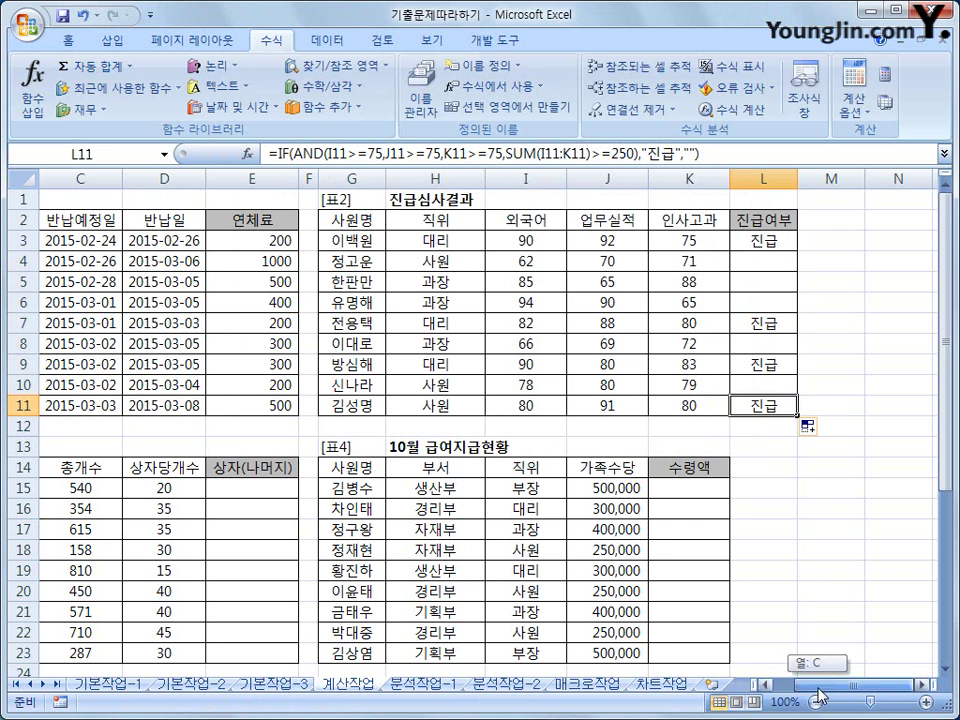
scroll(600, 510, left, 2)
scroll(535, 585, down, 4)
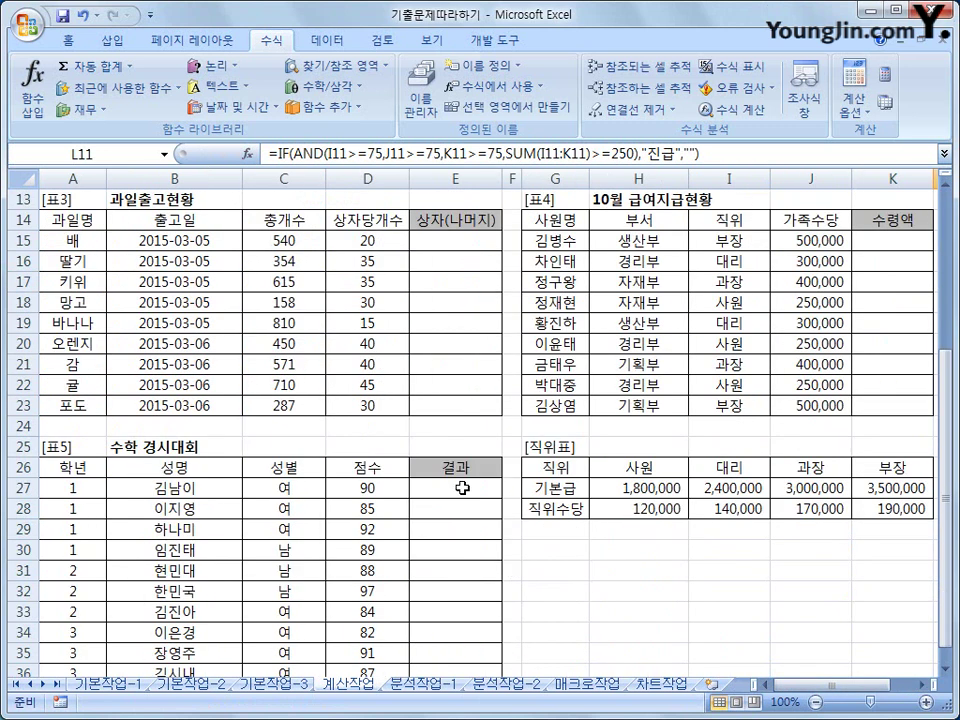
click(470, 246)
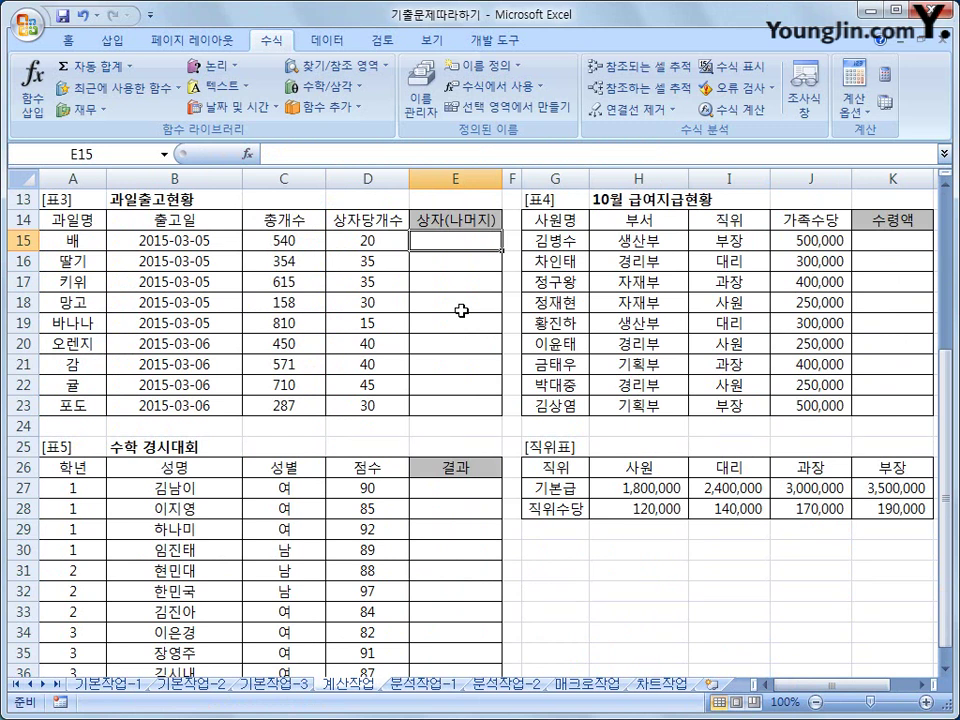
click(298, 244)
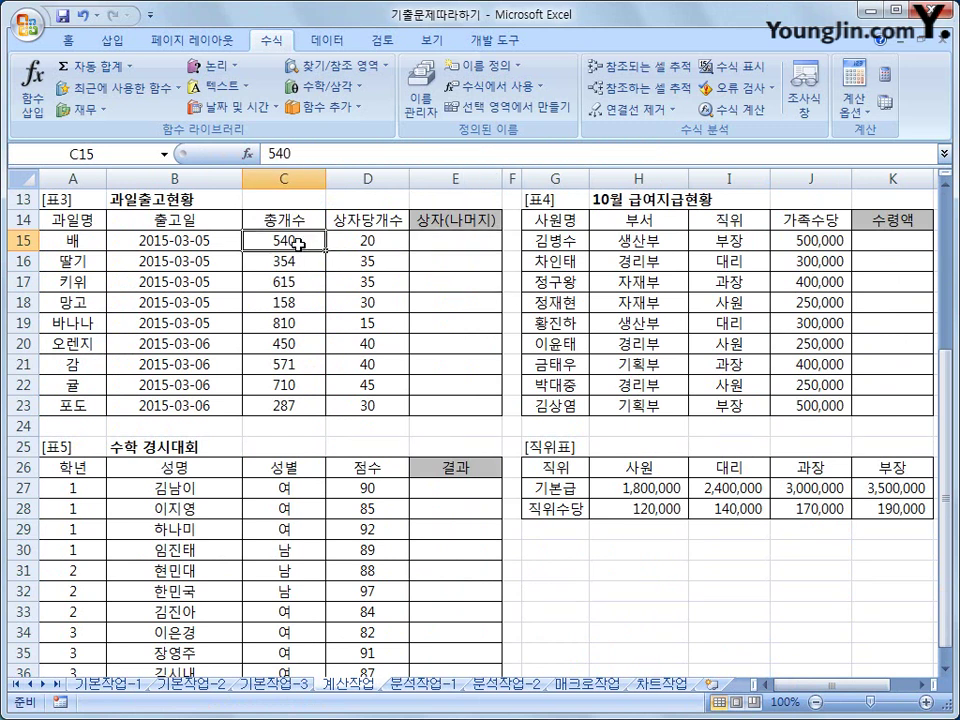
click(356, 244)
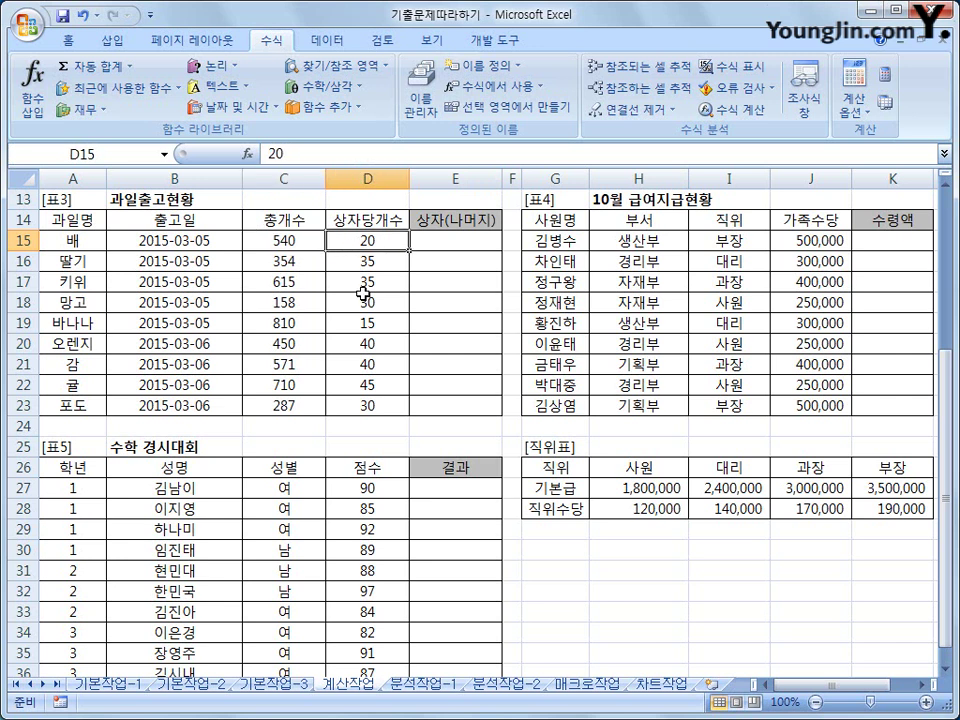
key(Right)
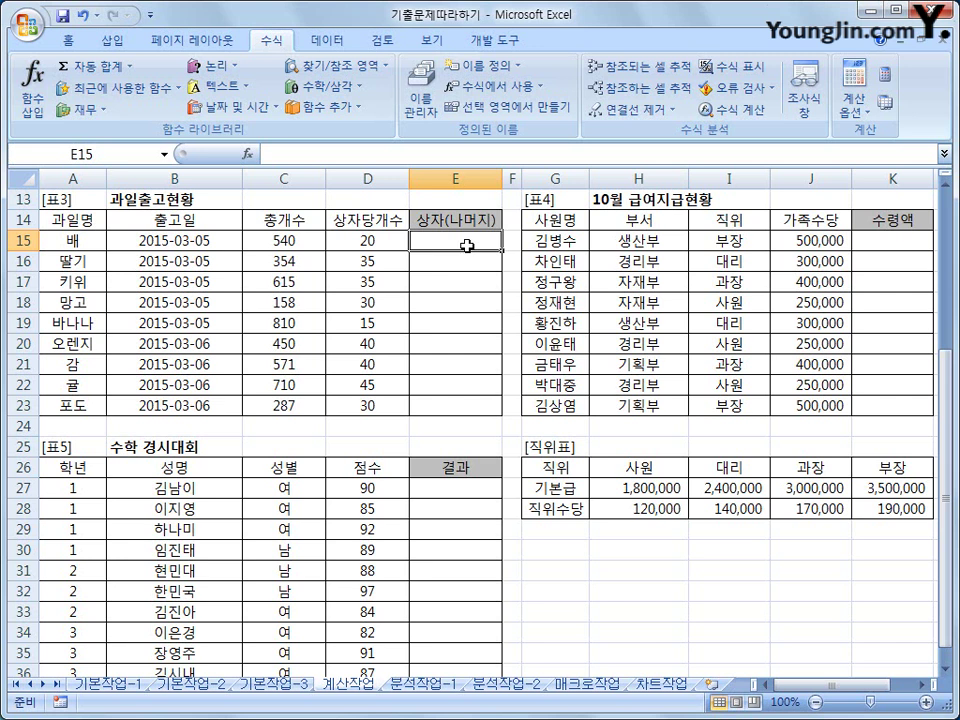
- Enter =INT(C15/D15) in E15, giving 27 boxes for 배
text(=)
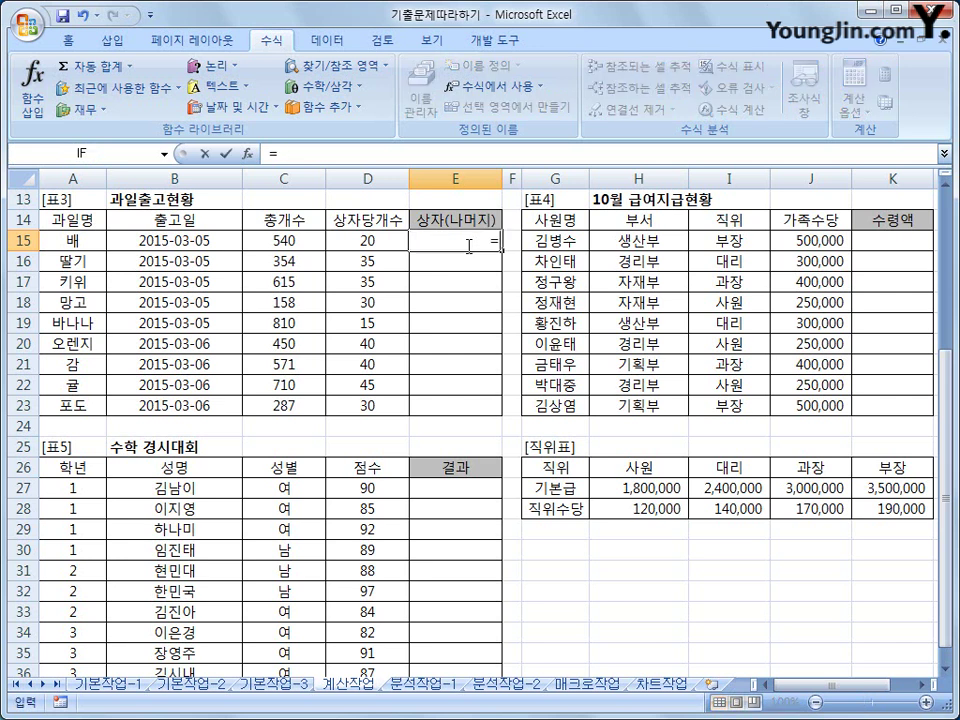
text(int)
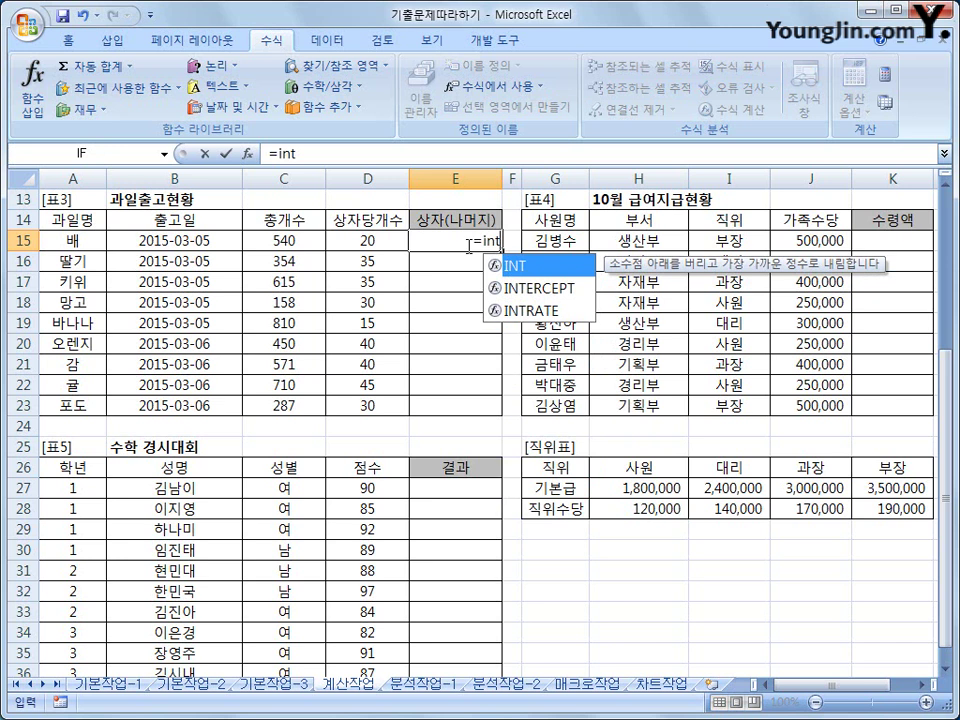
text(()
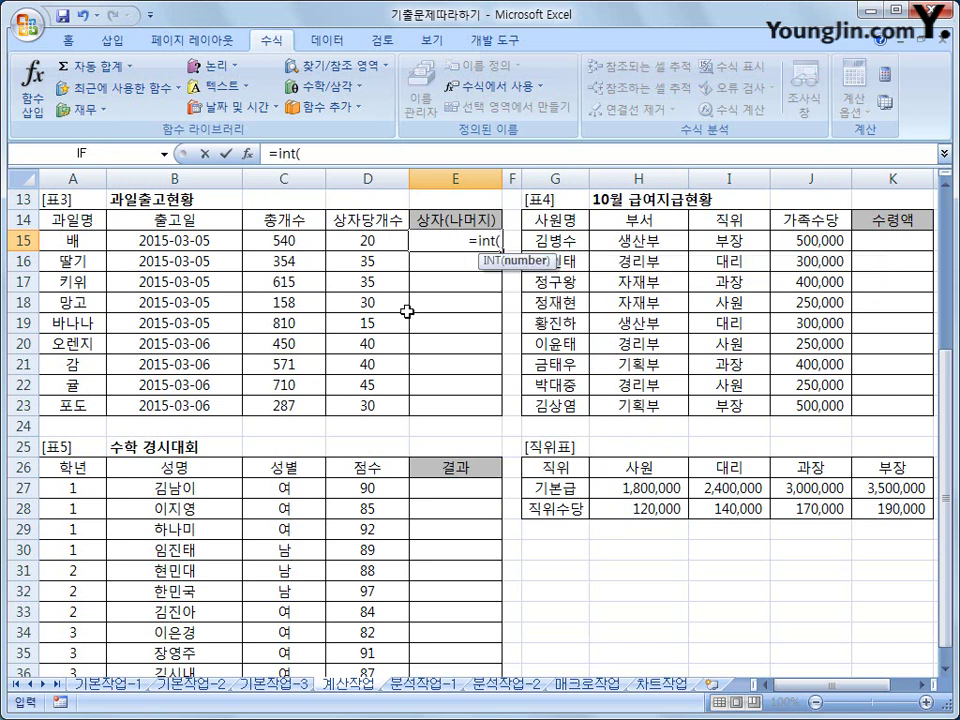
click(308, 240)
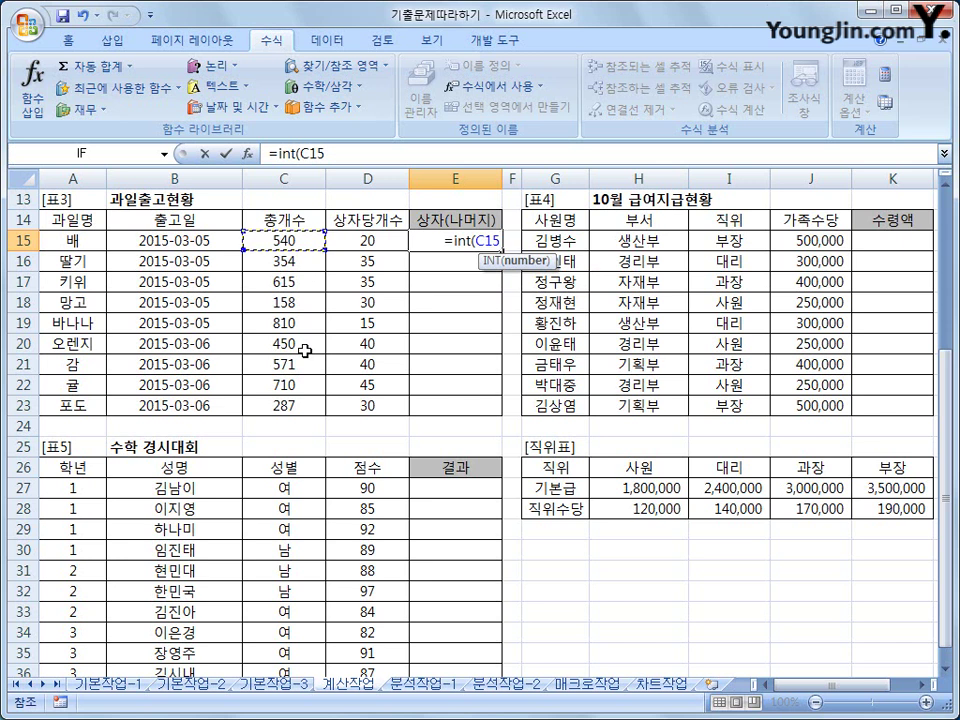
text(/)
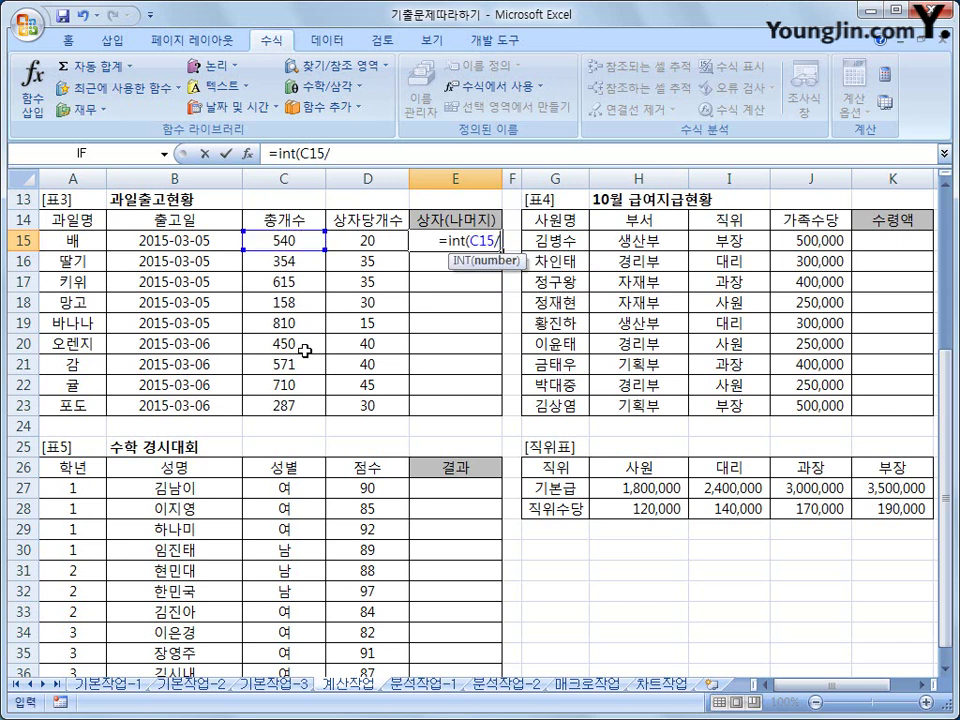
click(366, 241)
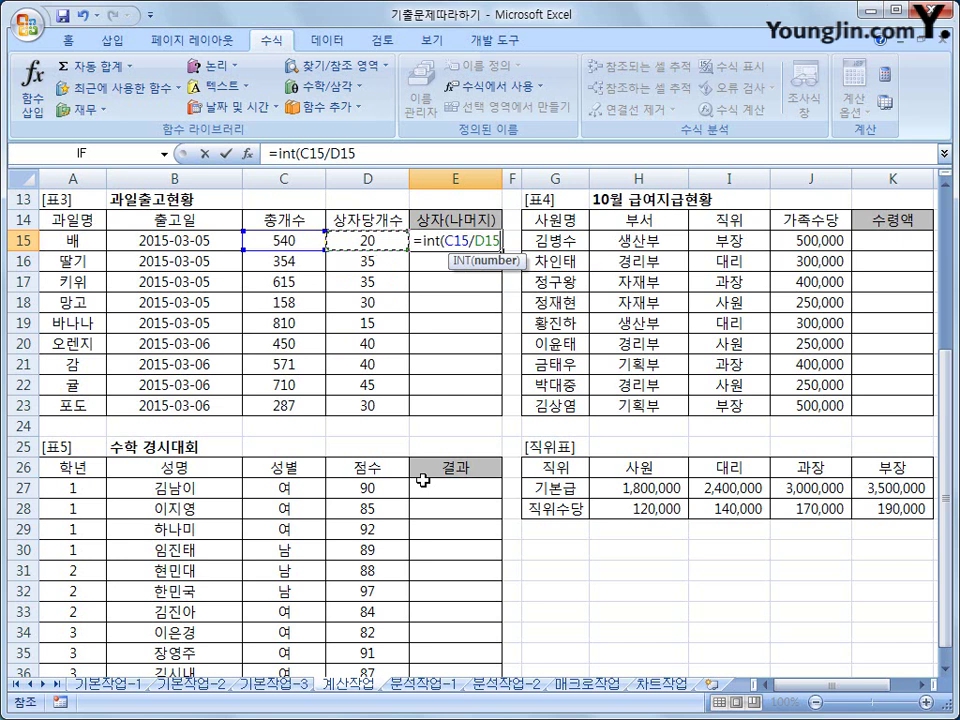
text())
key(Return)
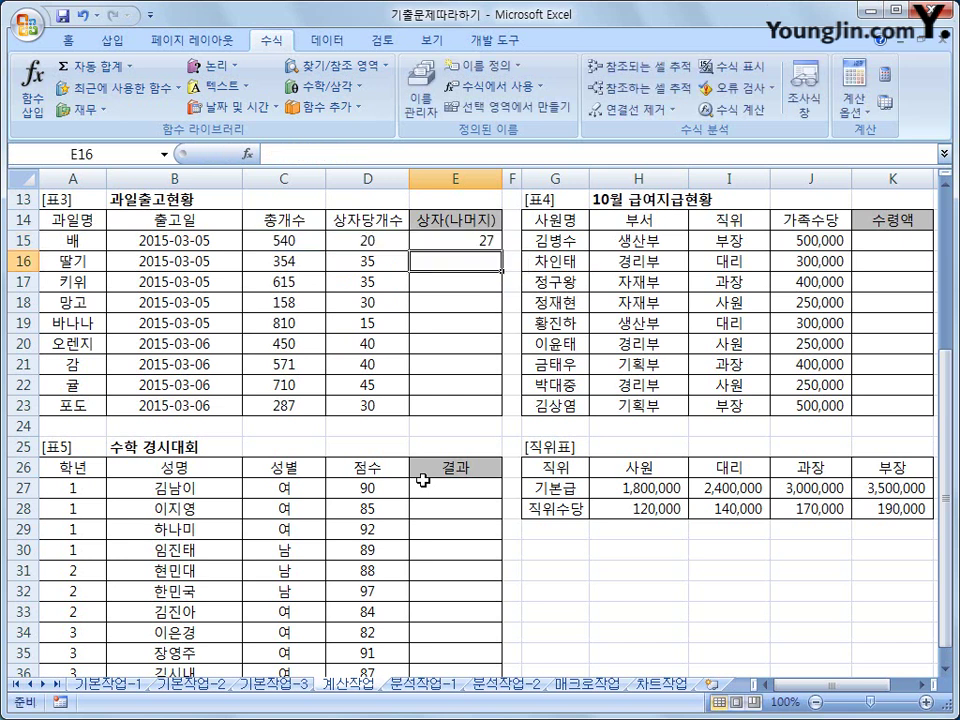
click(454, 242)
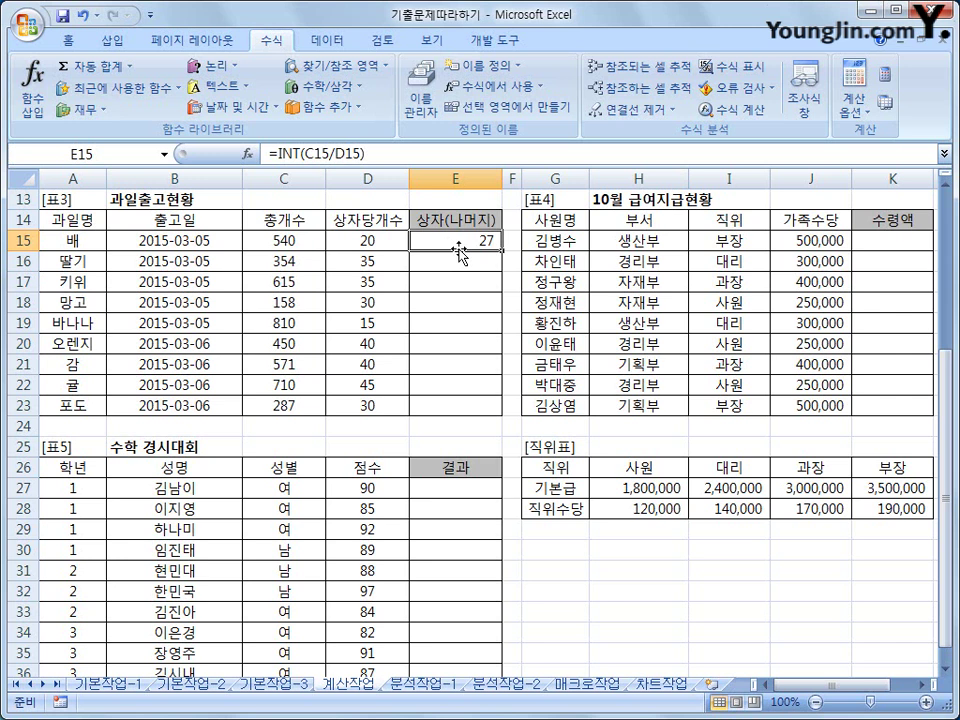
- Extend E15's formula with &"("&MOD(C15,D15) to append the remainder
click(372, 153)
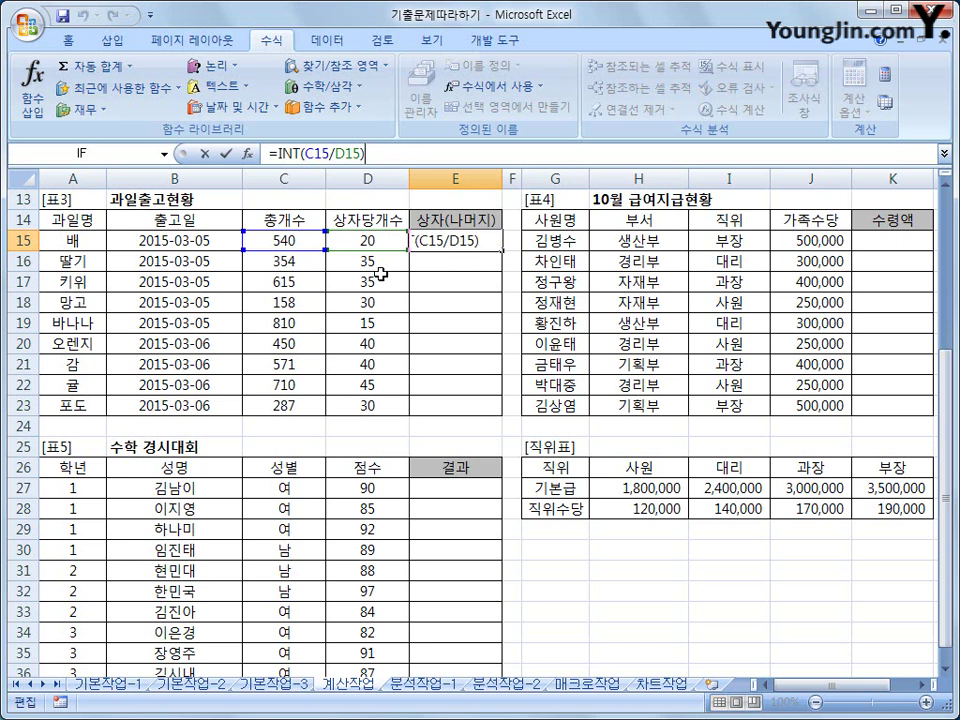
text(&"(")
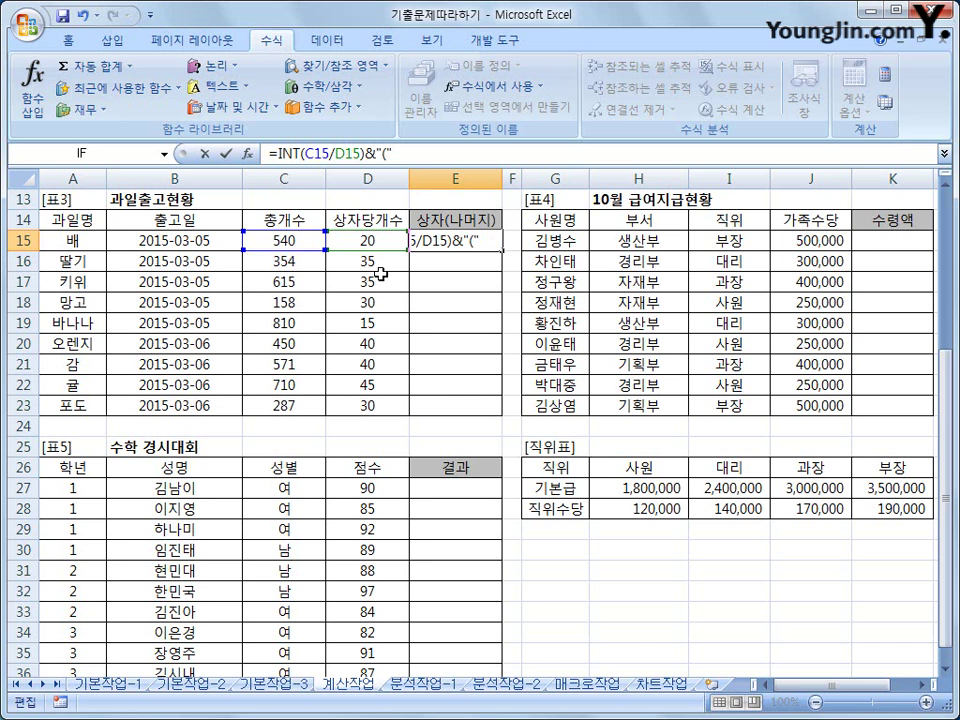
text(&)
text(m)
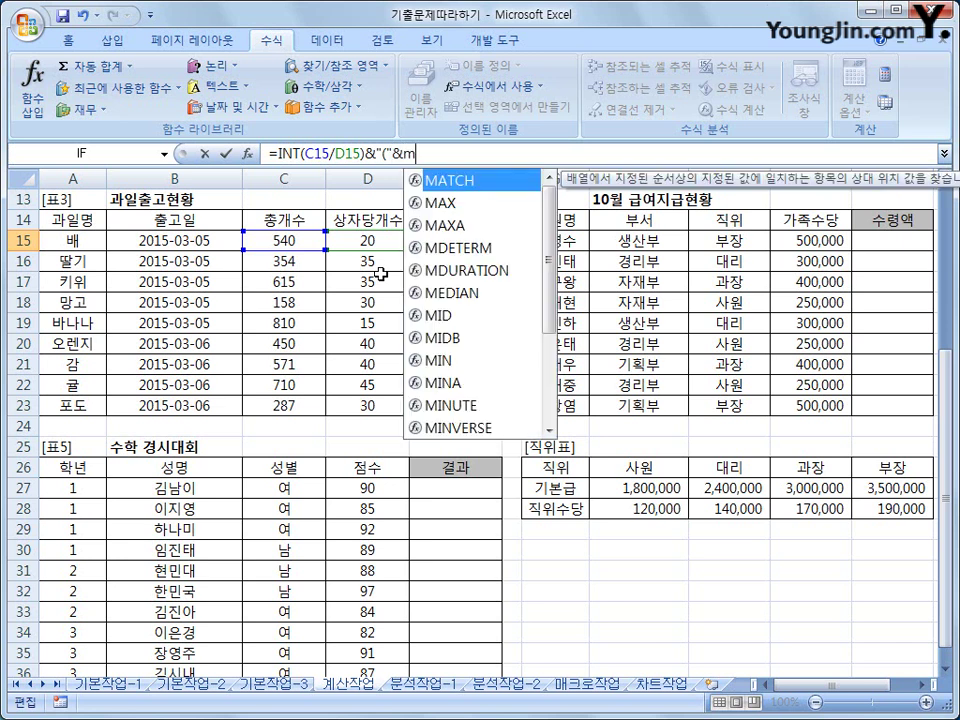
text(od)
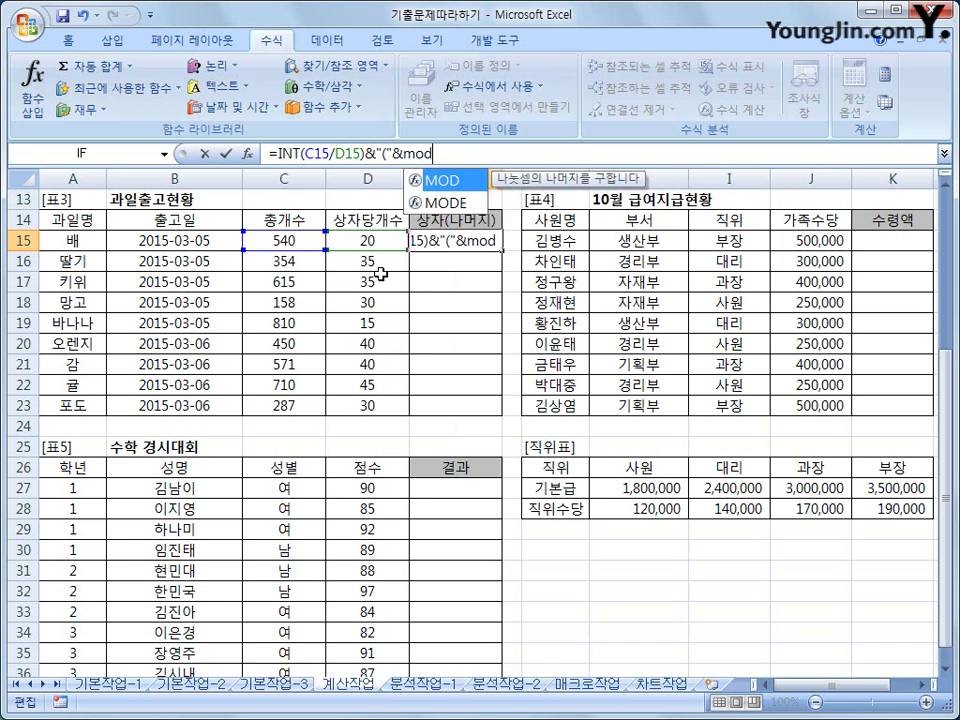
text(()
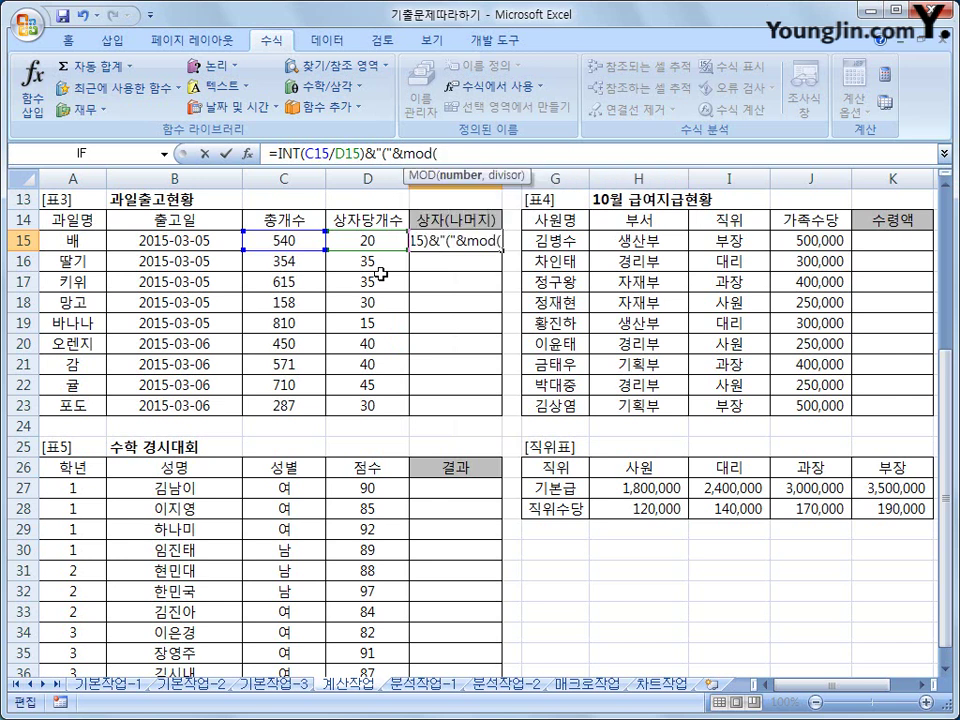
click(285, 240)
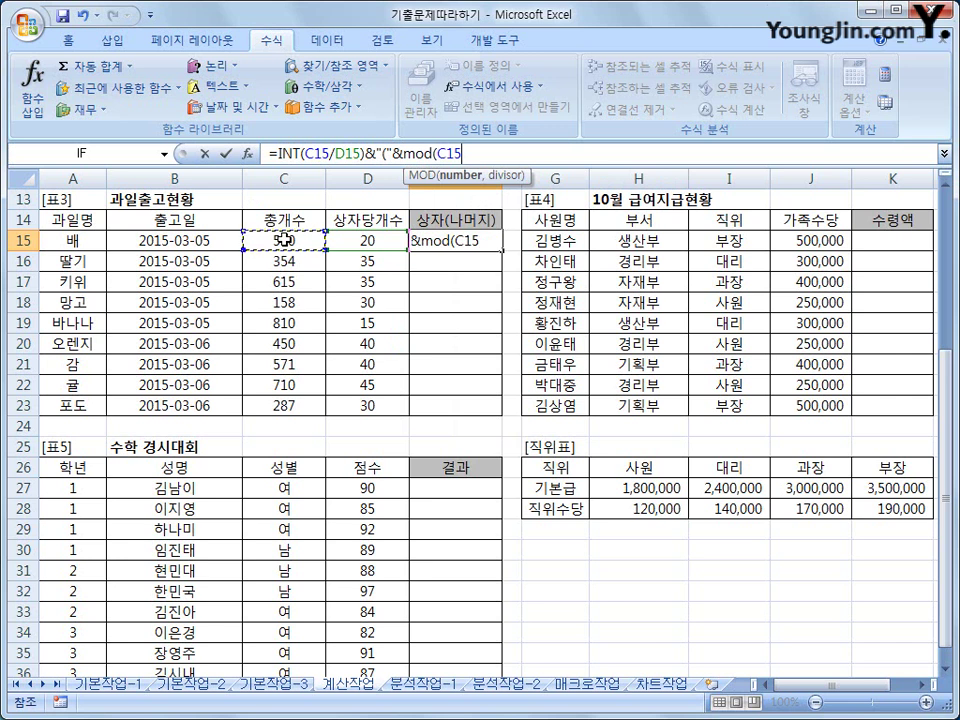
text(,)
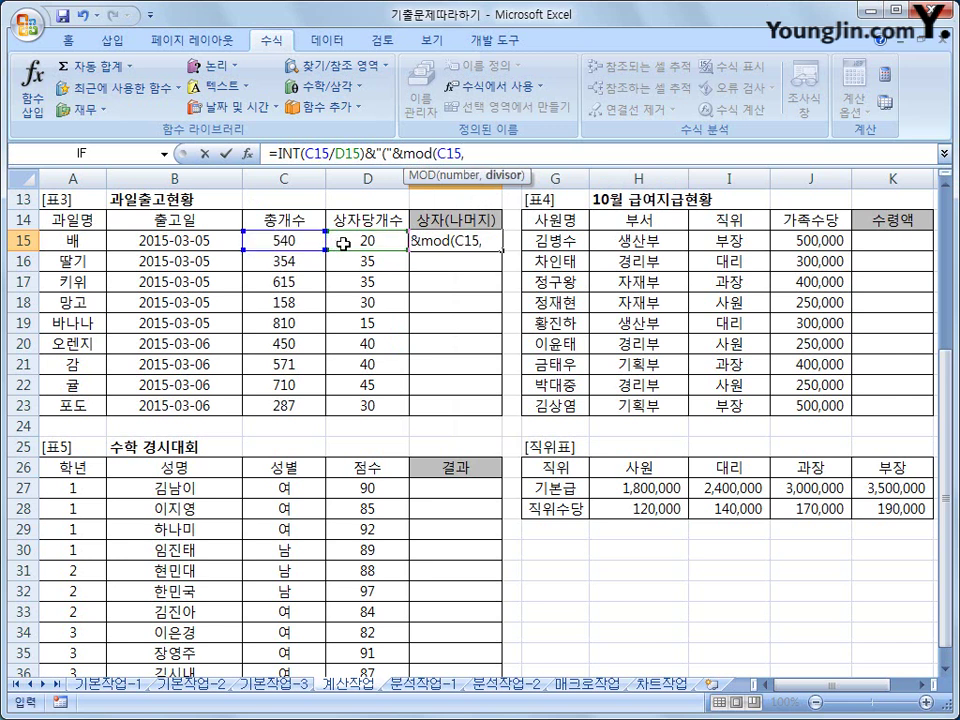
click(343, 243)
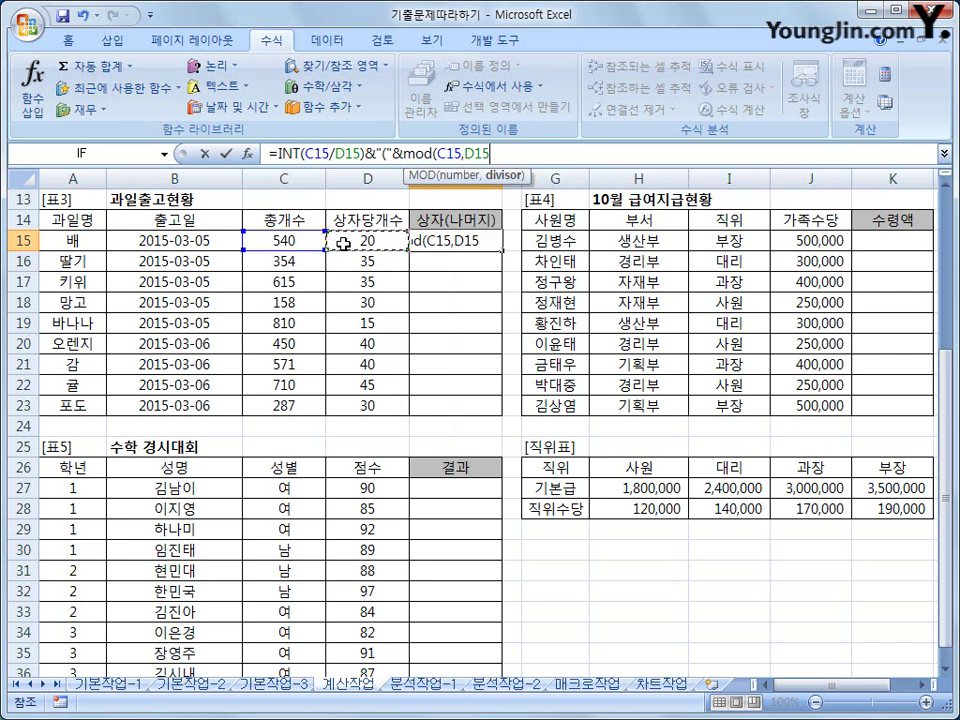
text())
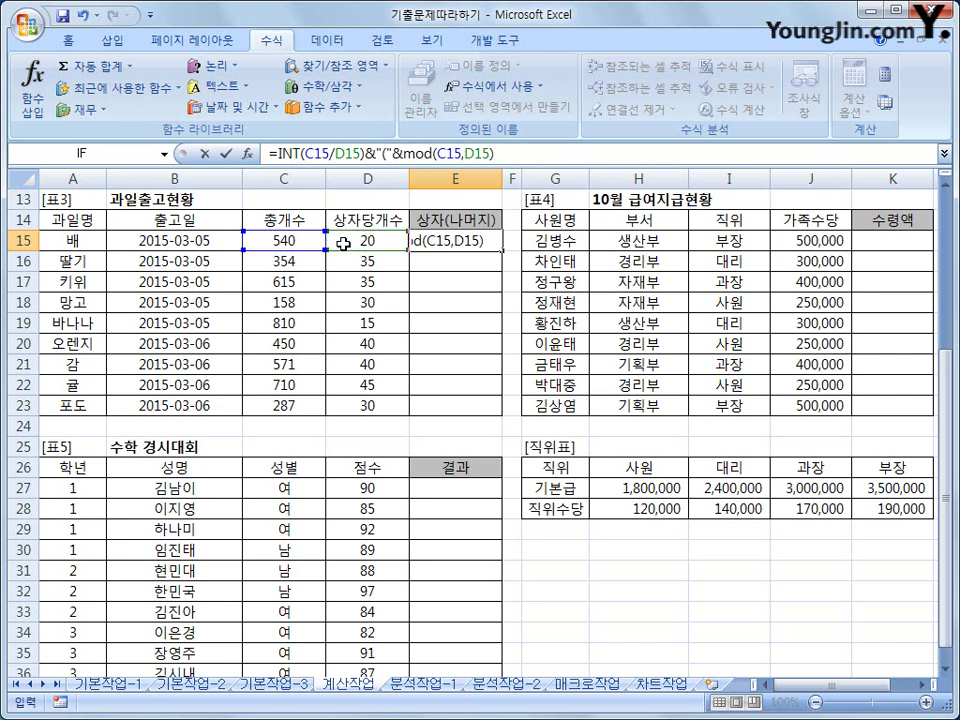
key(Return)
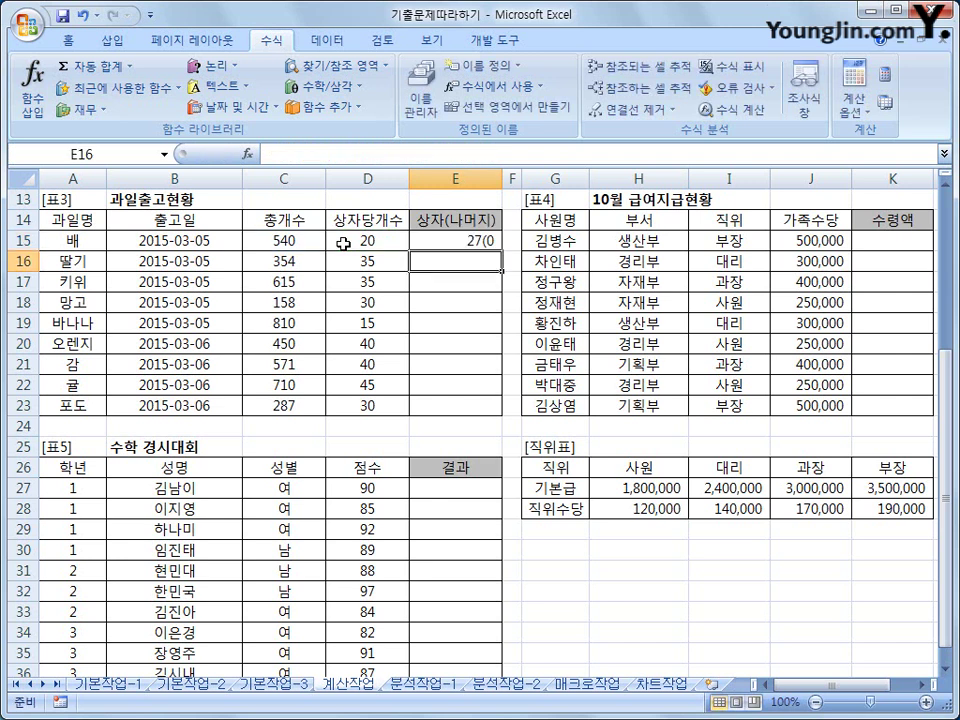
click(446, 240)
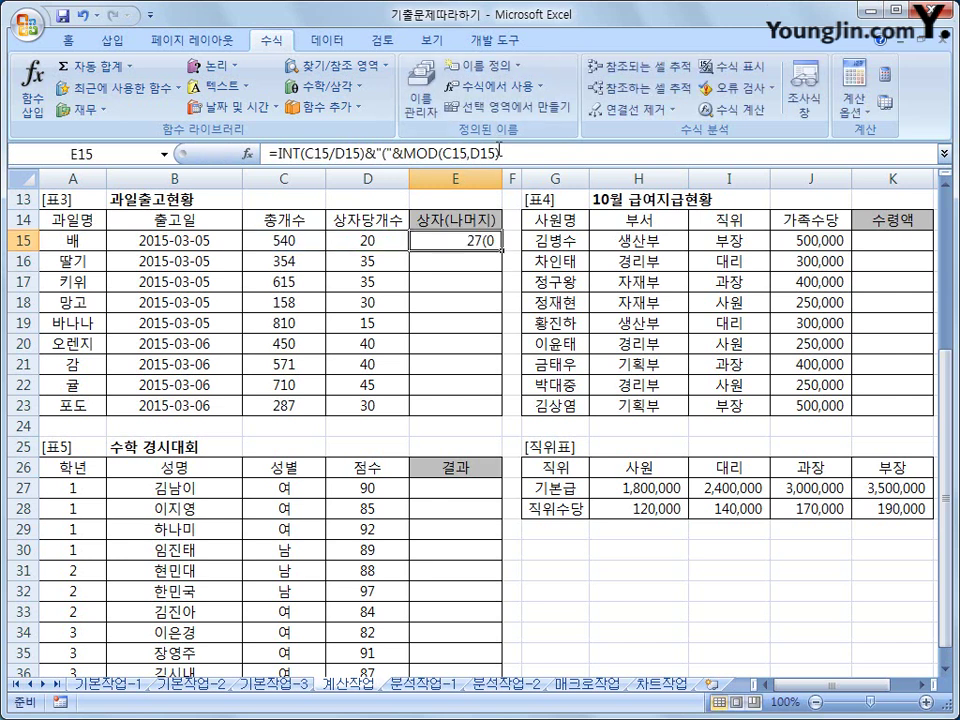
- Close E15's formula with &")" and copy it down through E23
click(505, 153)
text(&)
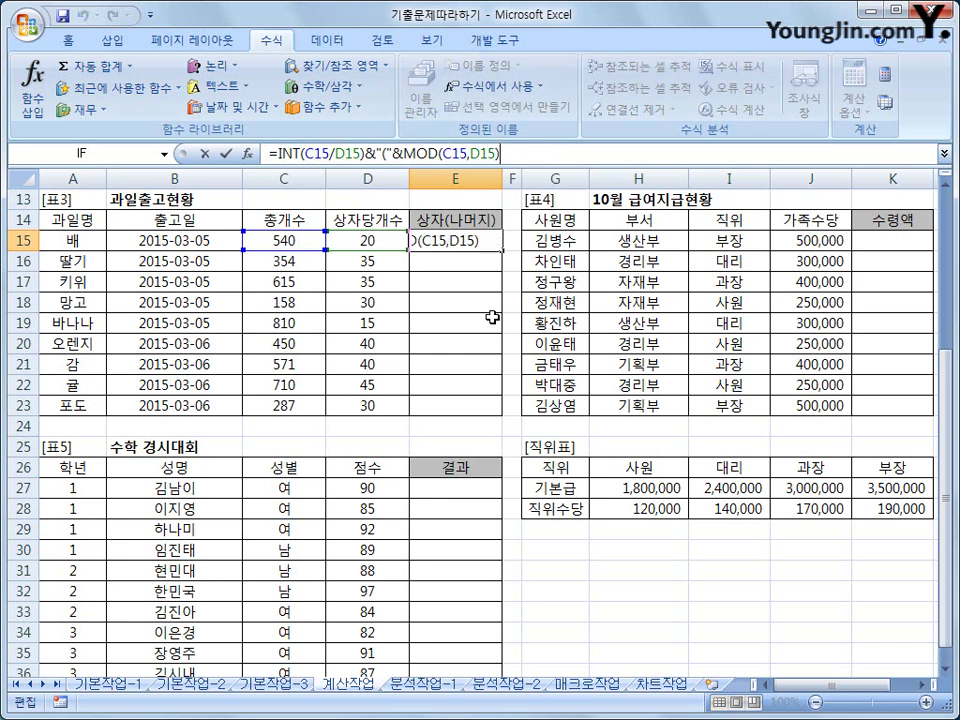
text("))
key(Return)
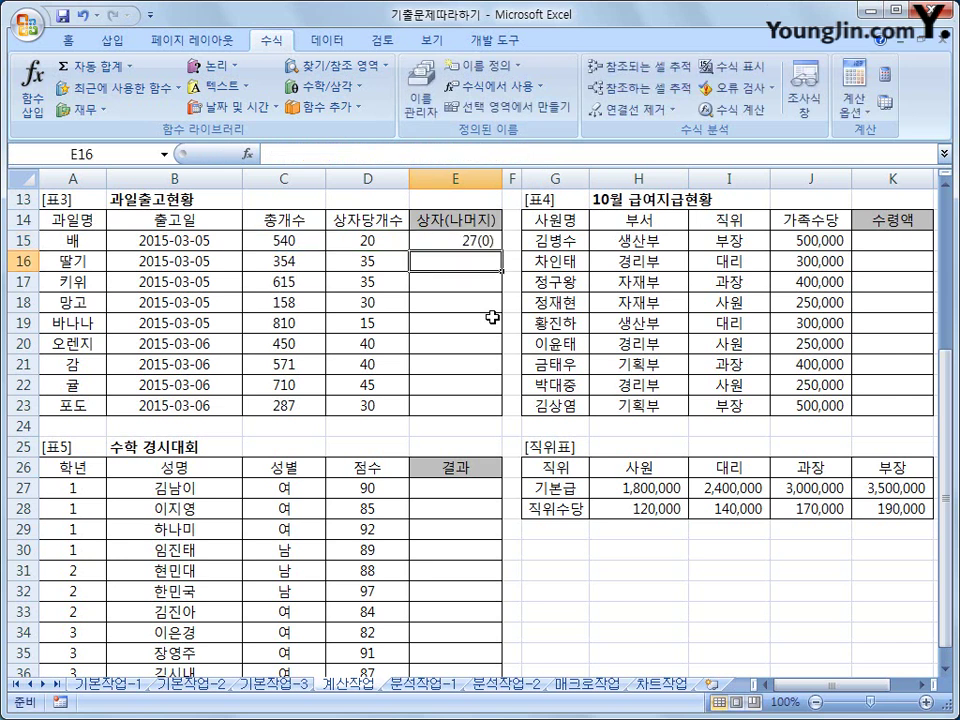
click(484, 242)
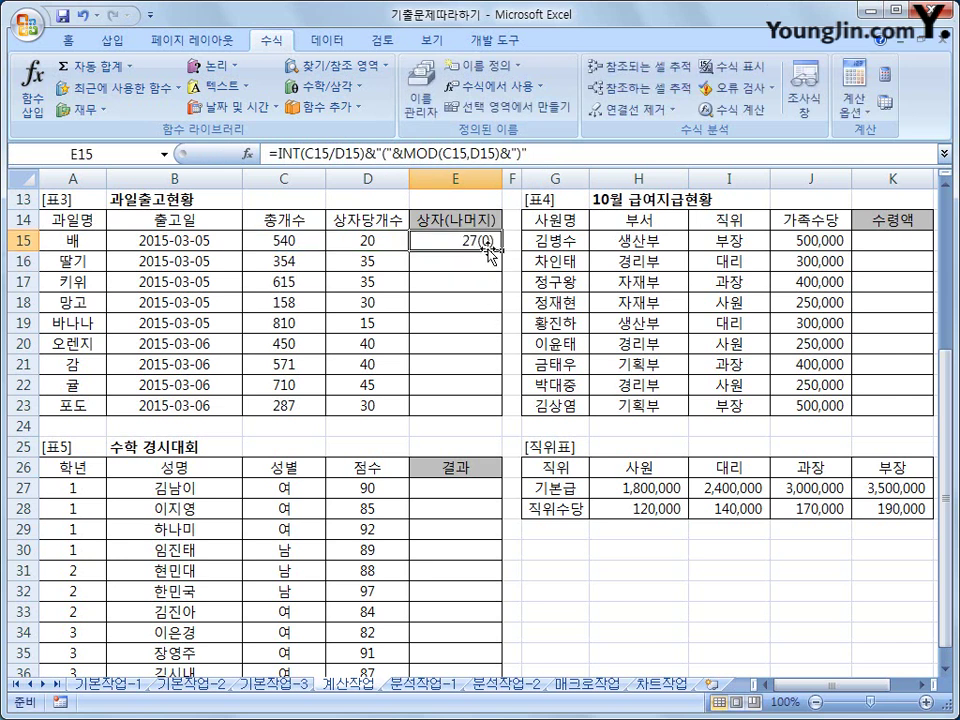
drag(502, 251, 491, 412)
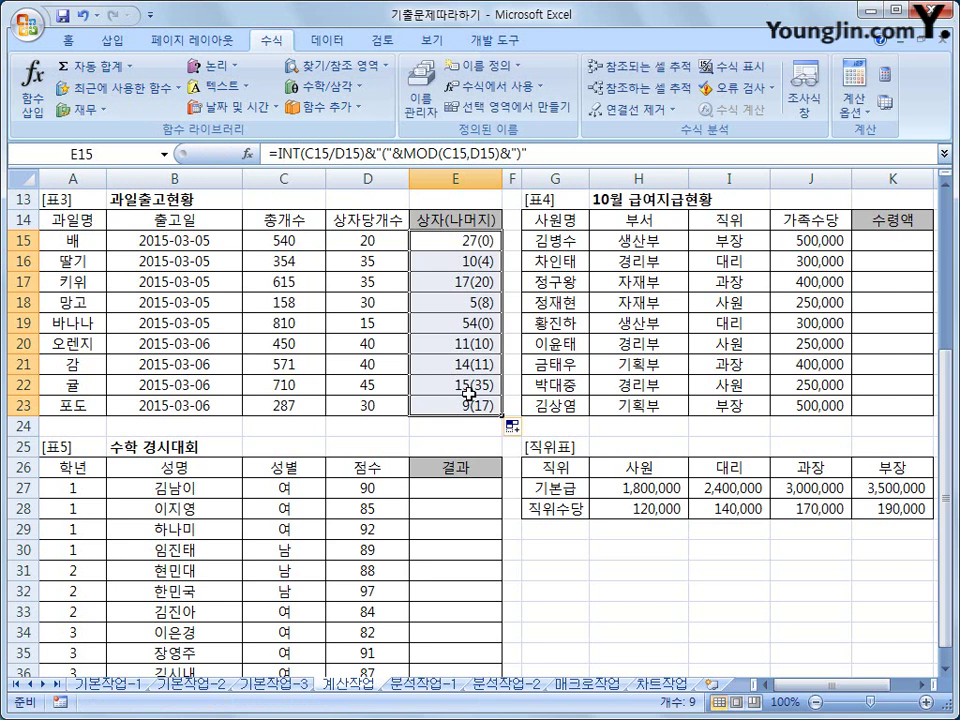
- Review the 직위 values, the 직위표's 기본급 and 직위수당 rows, and 가족수당, then select K15
drag(731, 242, 731, 408)
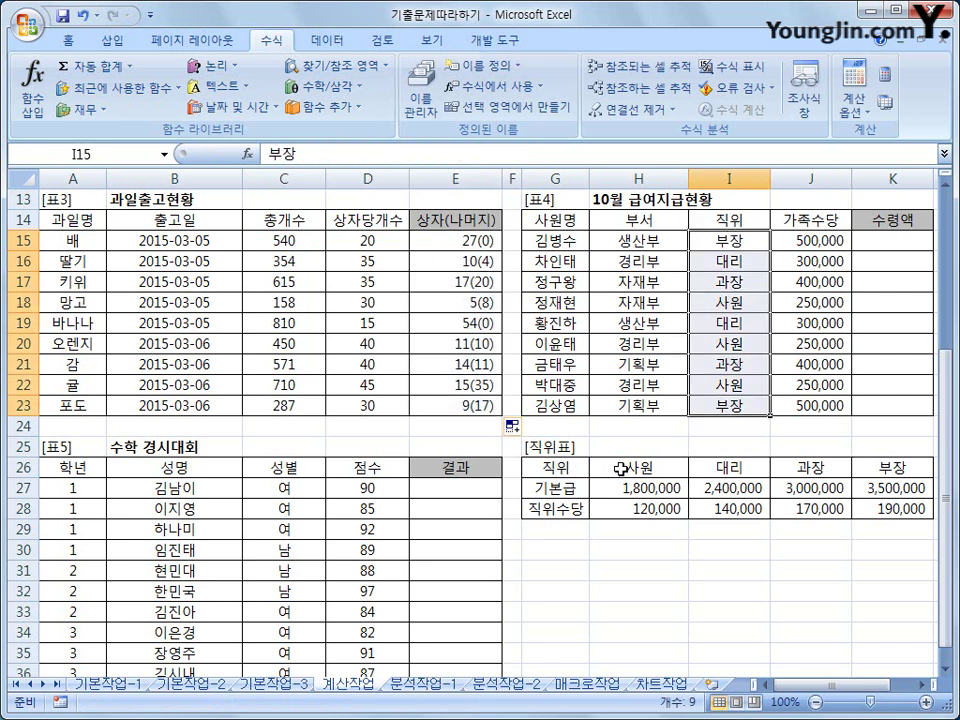
drag(621, 467, 876, 516)
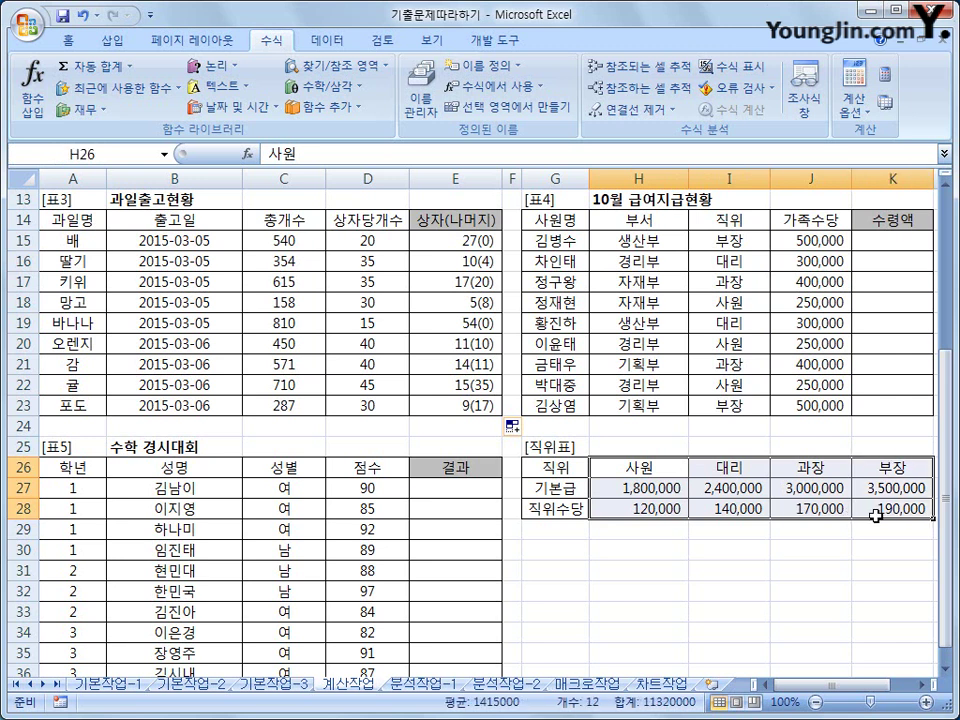
click(860, 241)
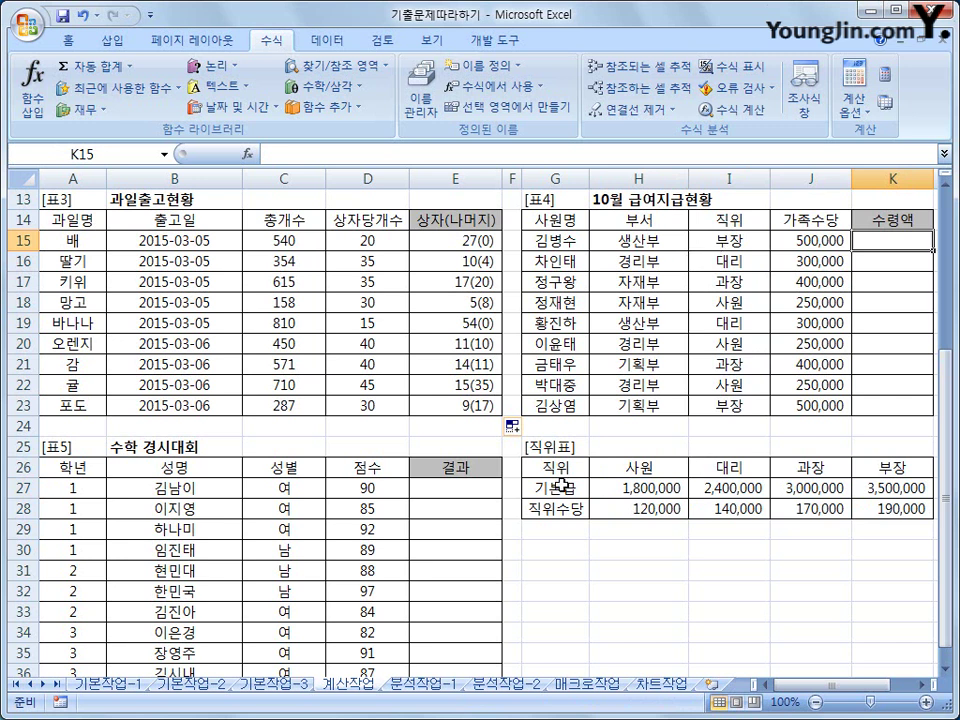
drag(563, 487, 873, 488)
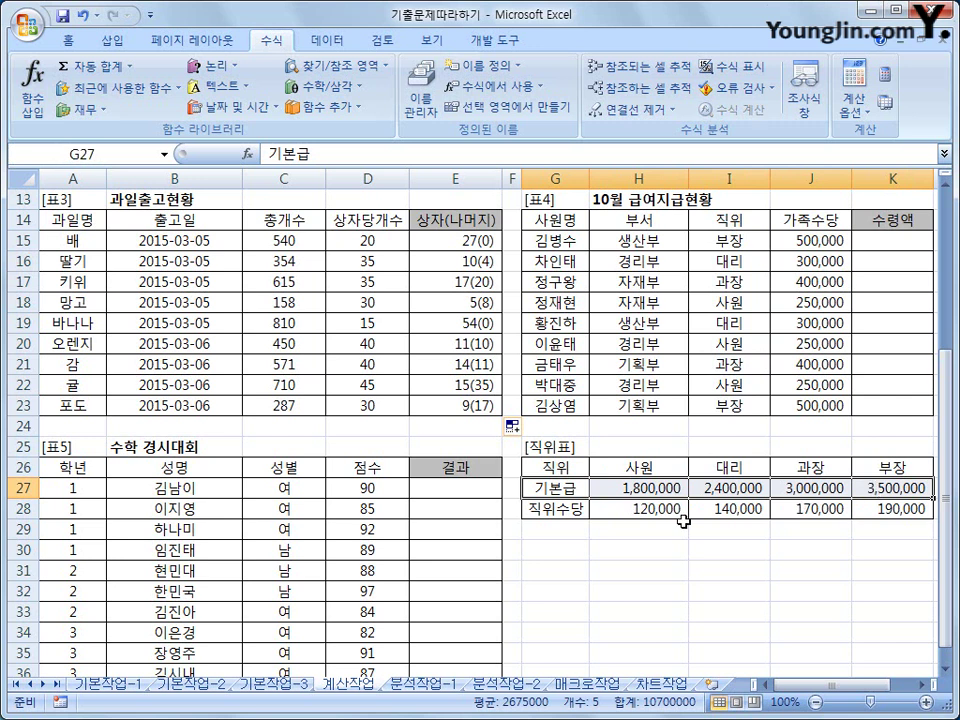
drag(563, 509, 898, 508)
click(815, 240)
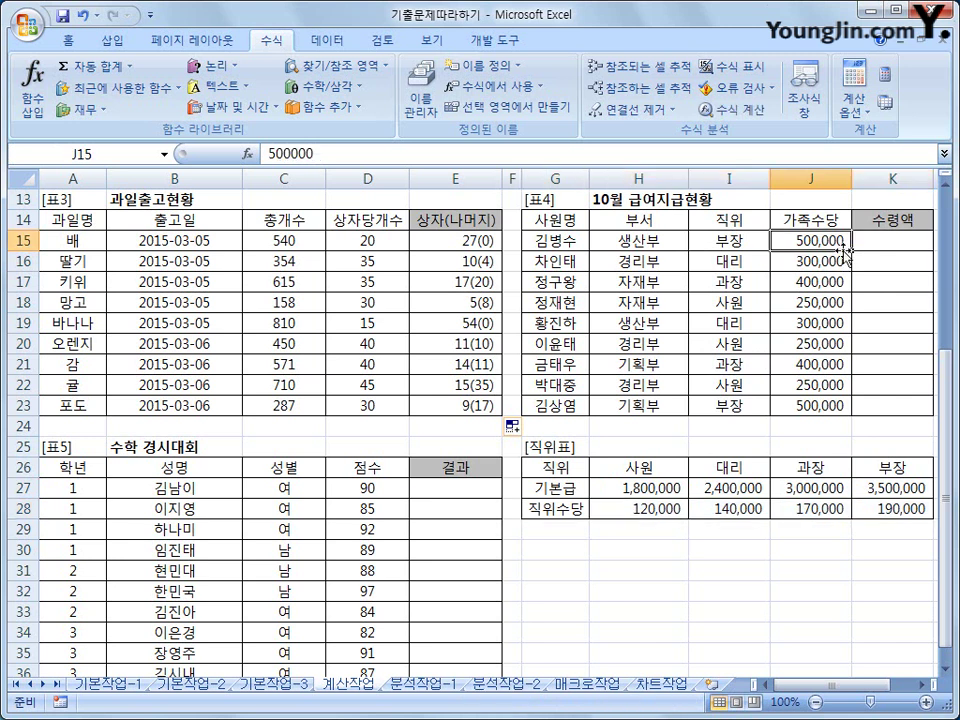
click(868, 240)
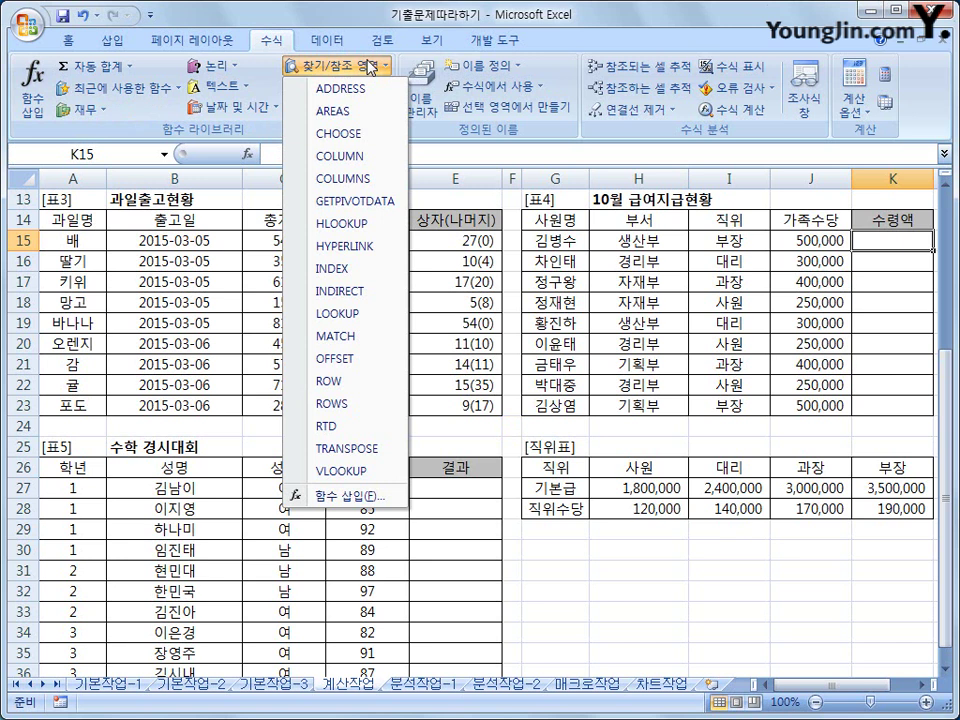
- Enter =HLOOKUP(I15,$H$26:$K$28,2,0) in K15 to return the 기본급
click(354, 226)
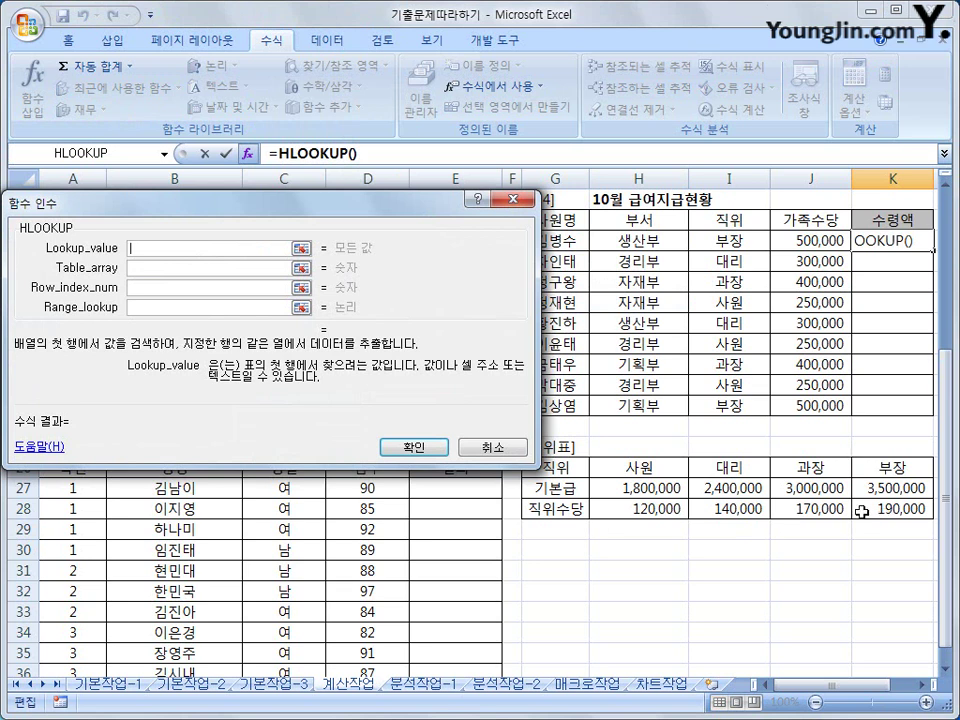
drag(388, 213, 450, 205)
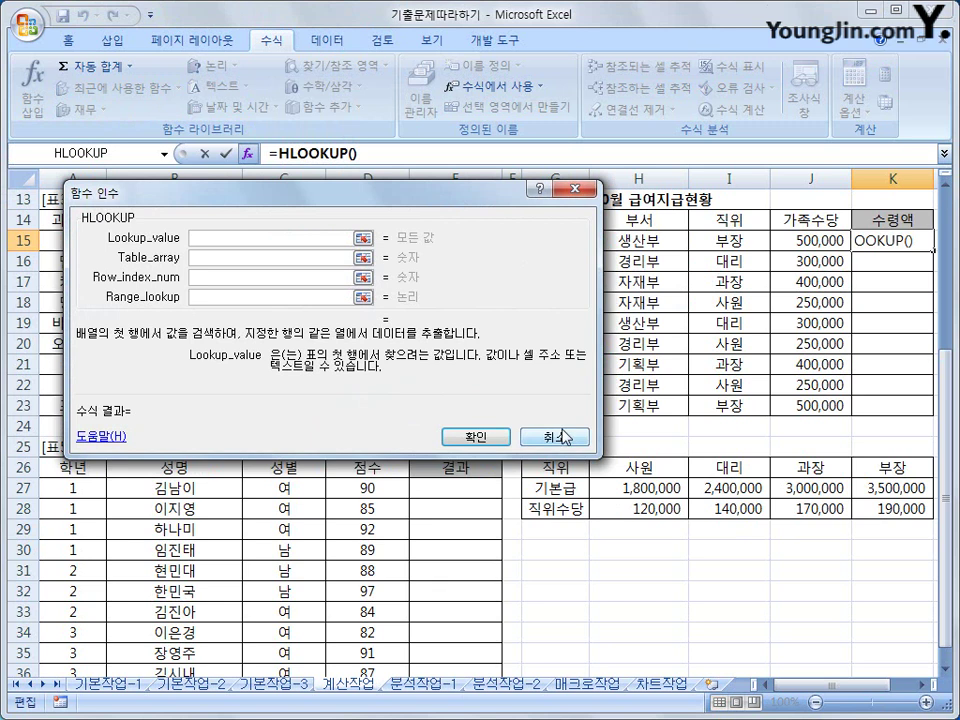
click(731, 240)
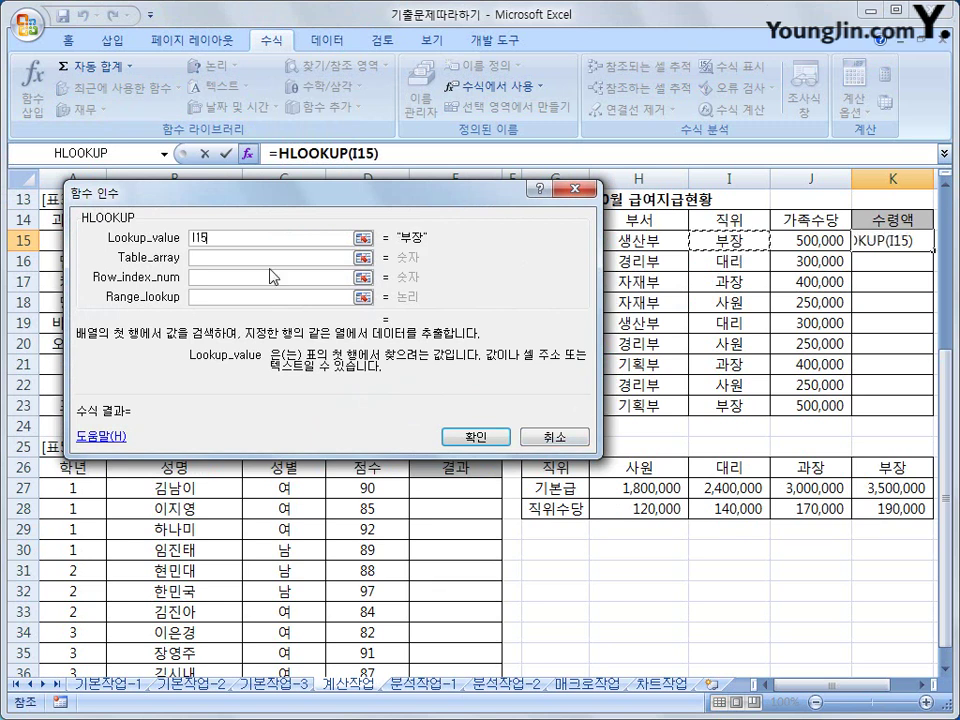
click(270, 258)
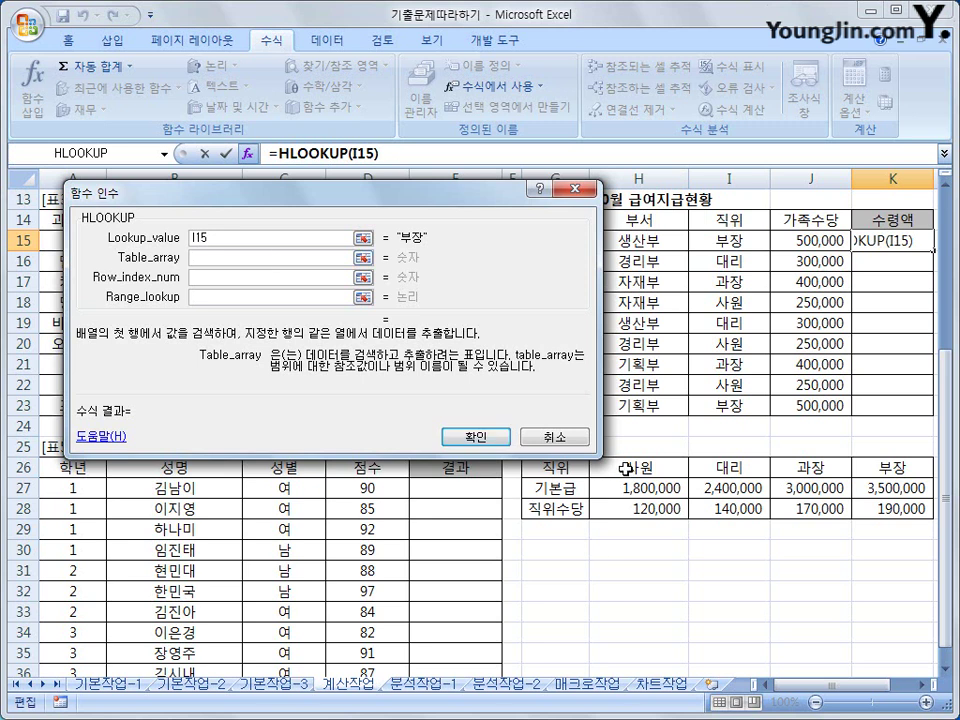
drag(636, 467, 890, 516)
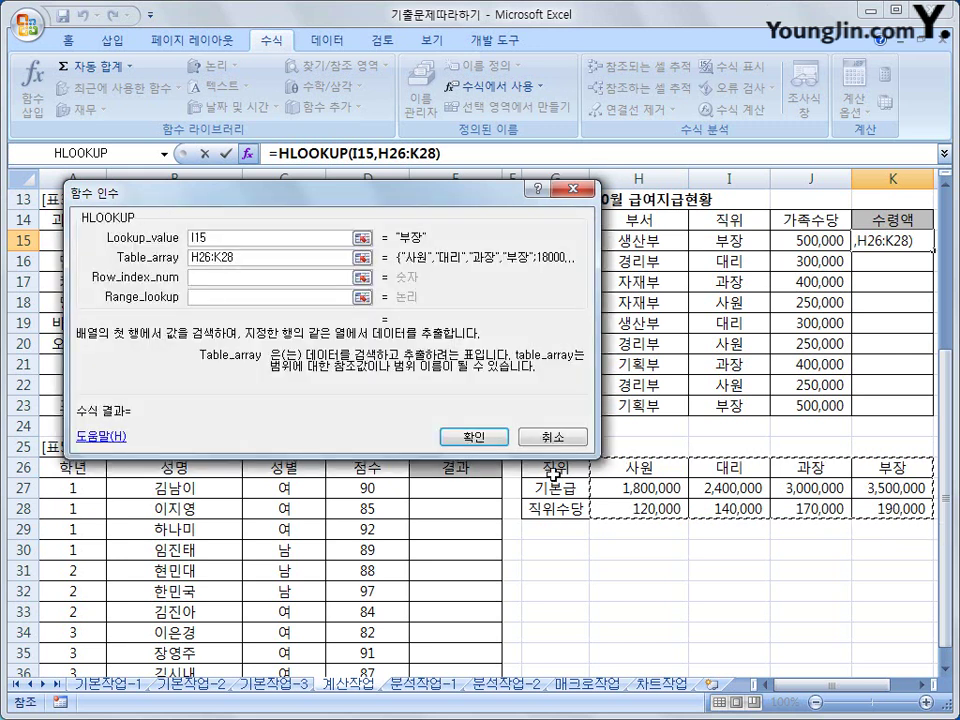
drag(482, 201, 480, 147)
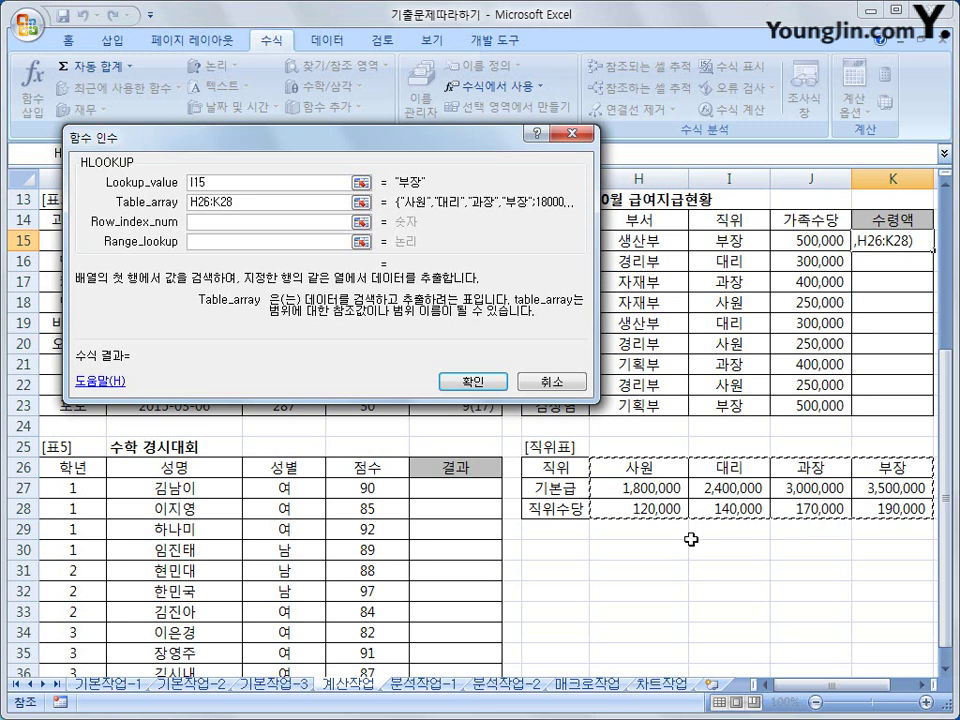
key(F4)
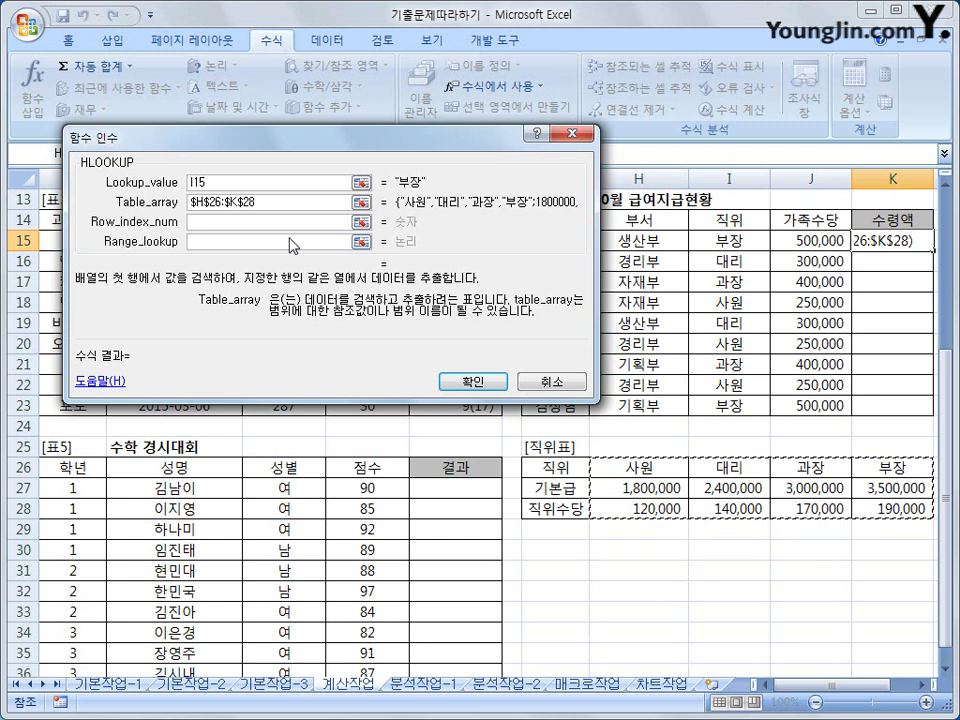
key(Tab)
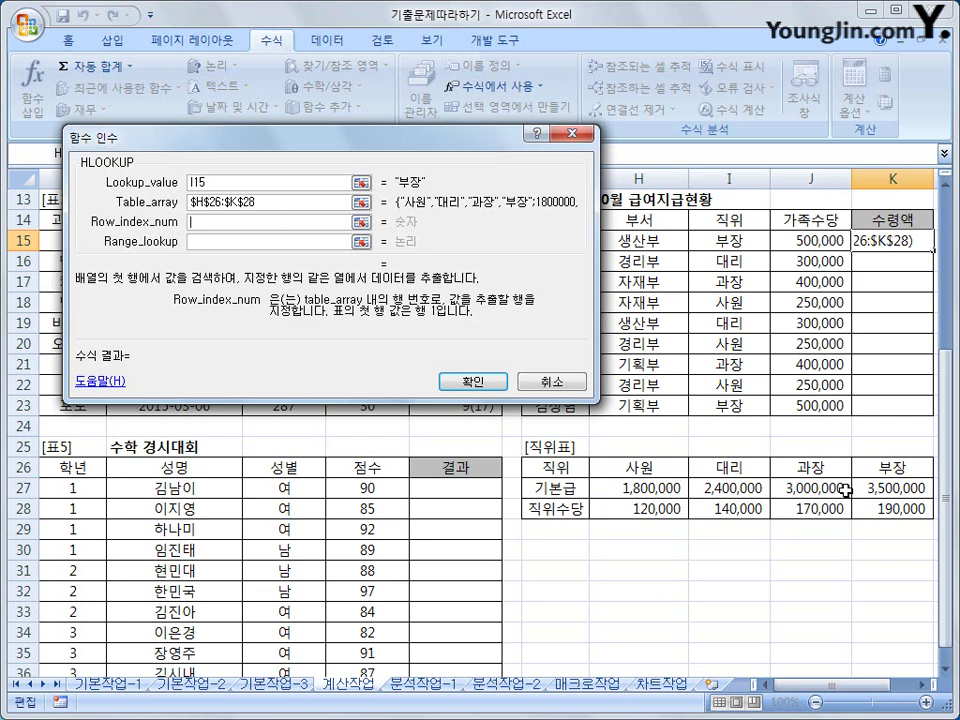
text(2)
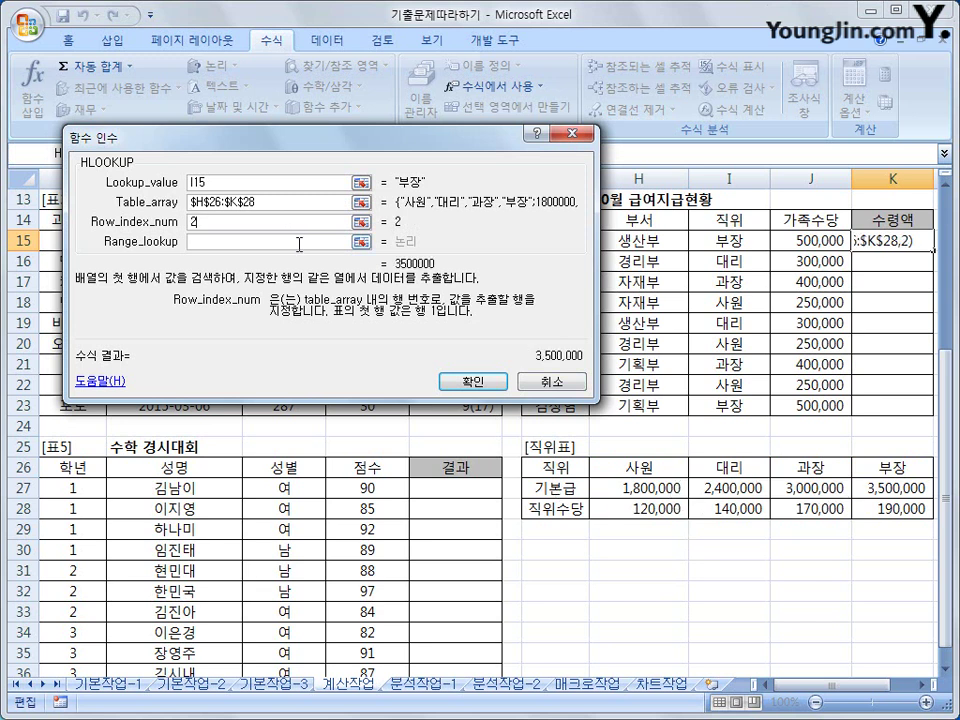
click(304, 241)
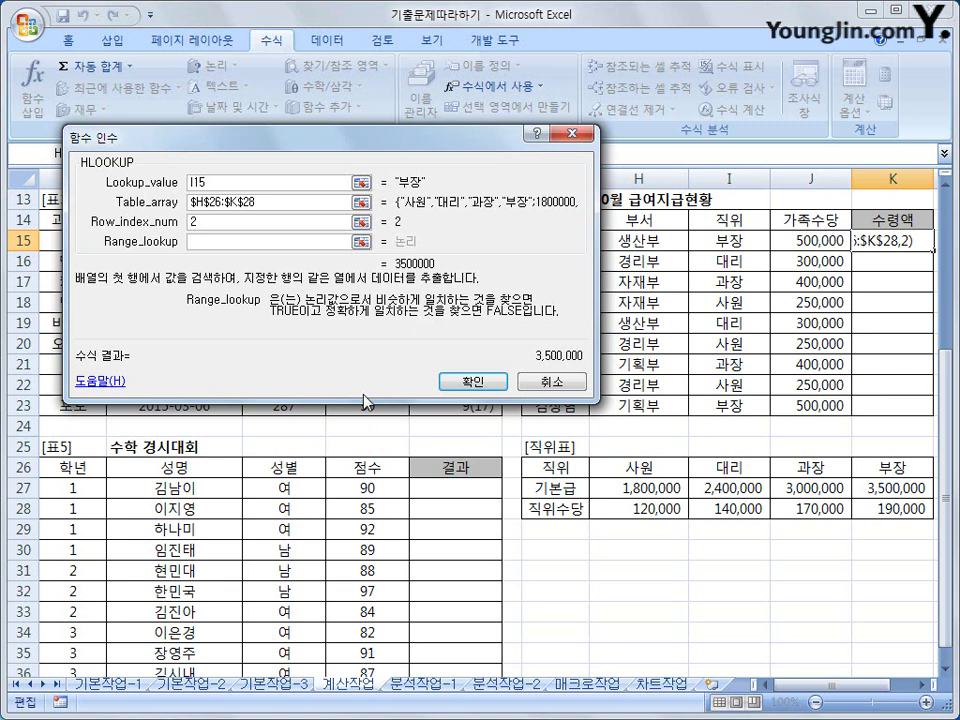
text(0)
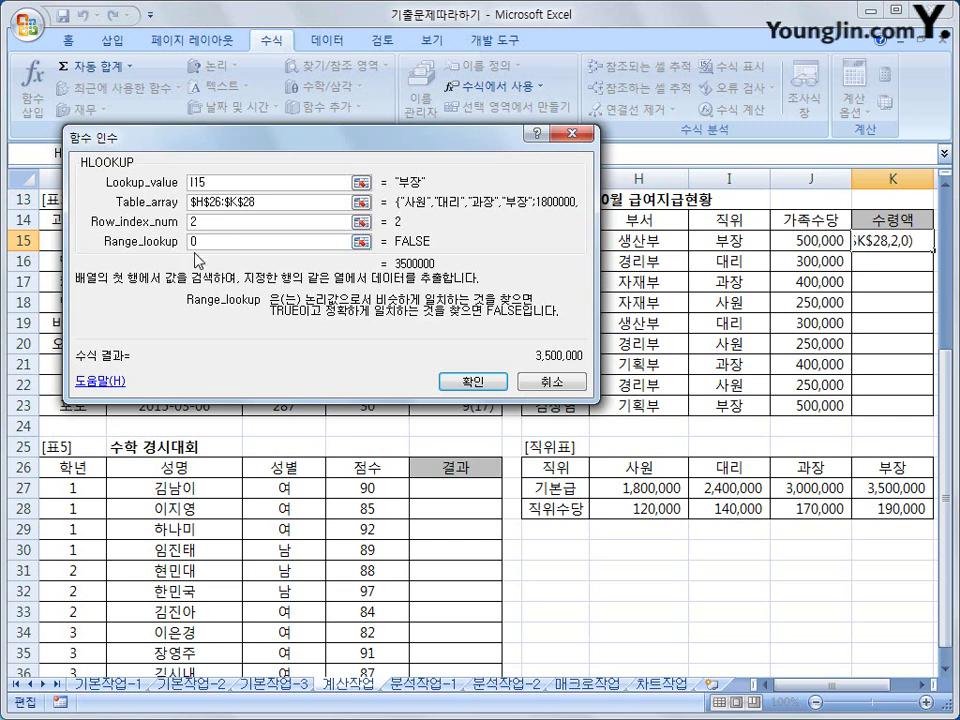
click(451, 385)
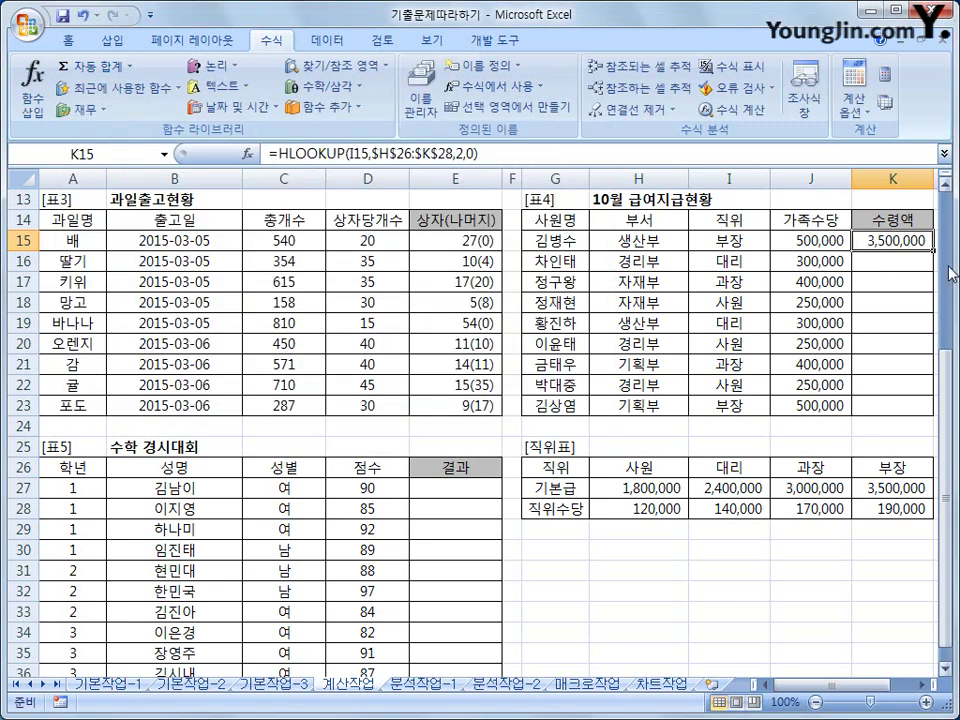
- Copy the K15 formula down through K23, then return to K15's formula
drag(933, 250, 909, 407)
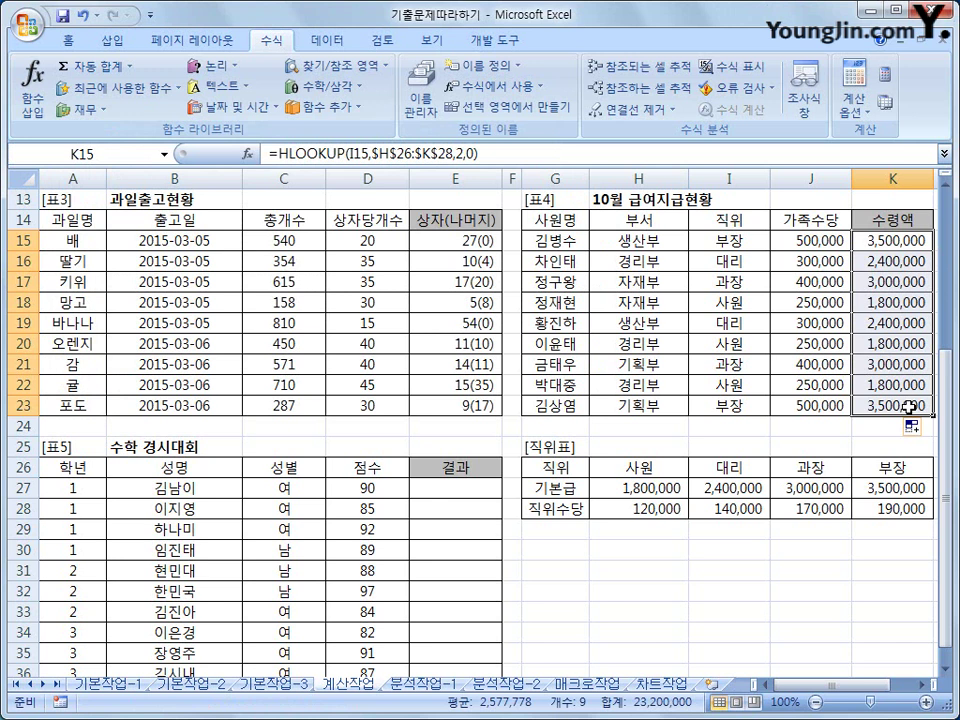
click(874, 242)
click(505, 161)
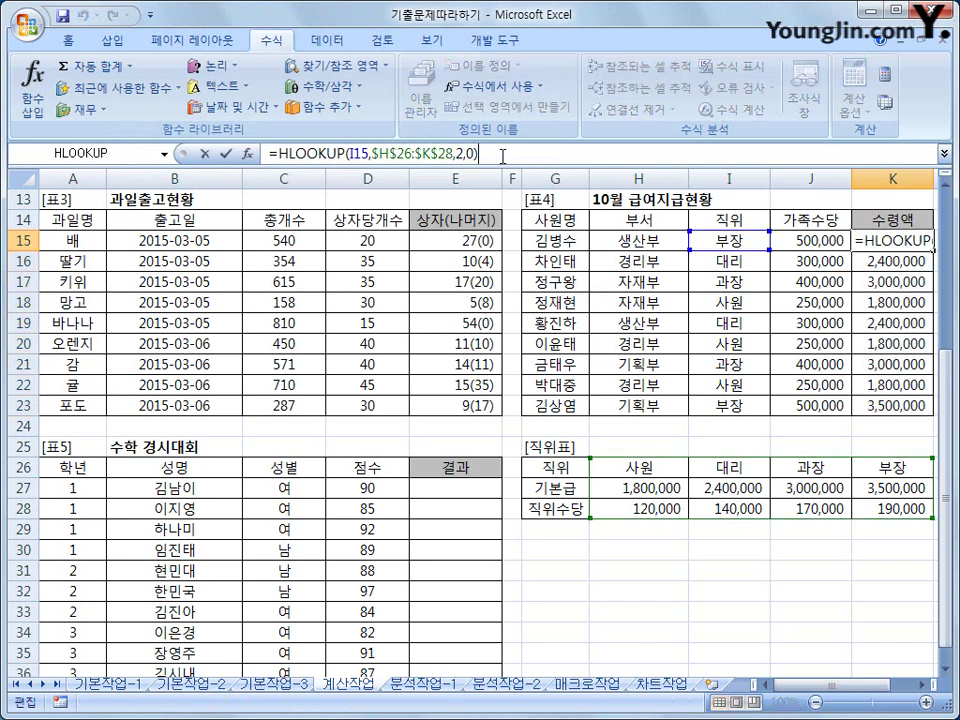
- Append +HLOOKUP(I15,$H$26:$K$28,3,0) to K15 for the 직위수당, giving 3,690,000
text(+)
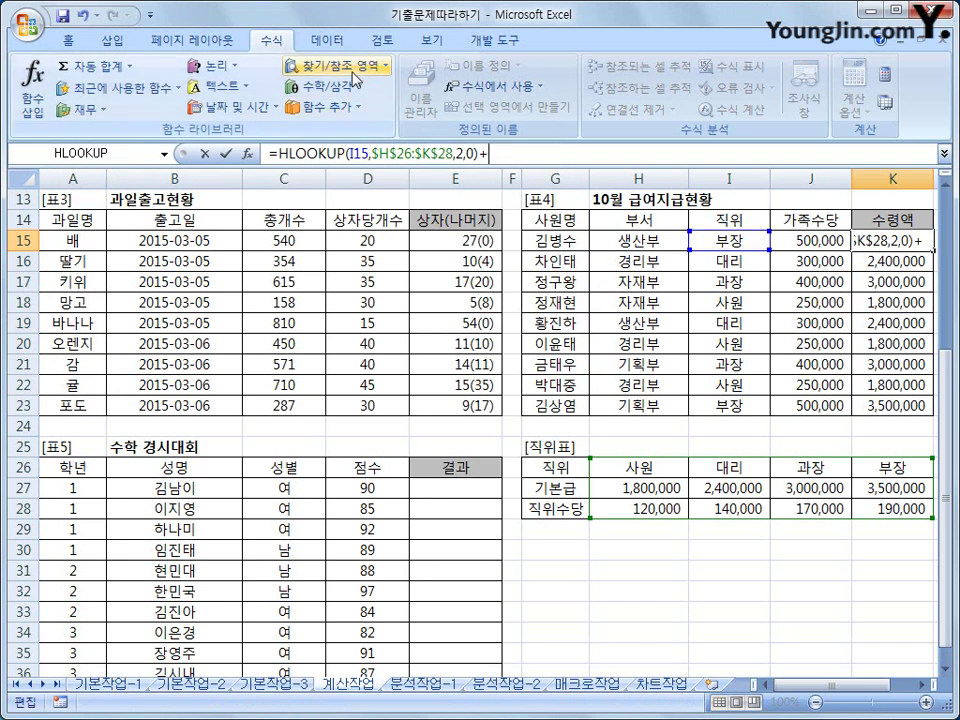
click(310, 66)
click(352, 223)
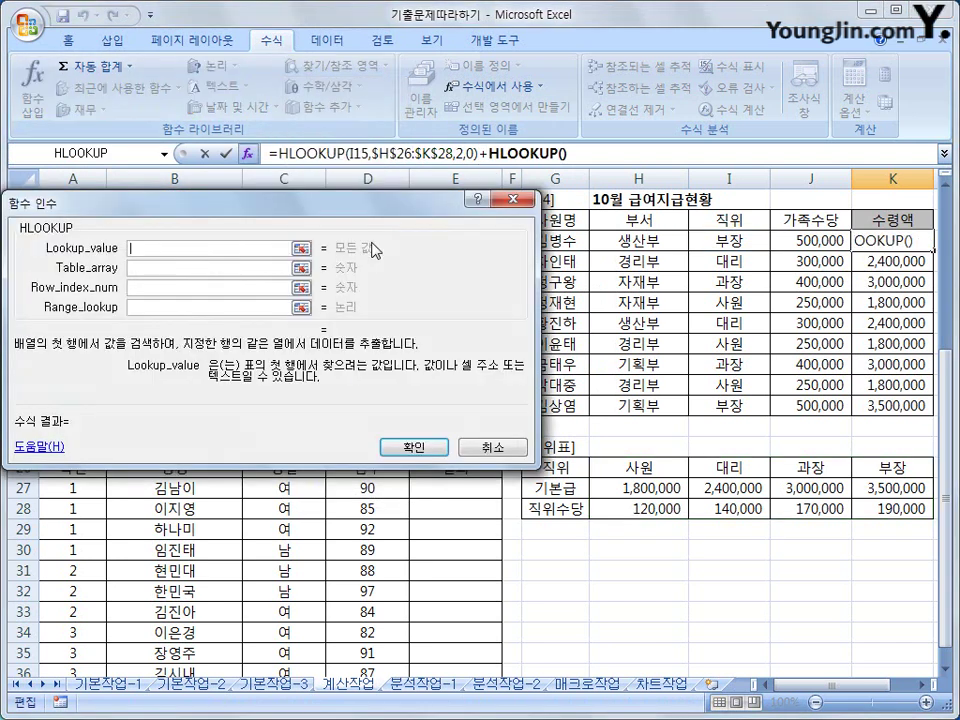
click(703, 249)
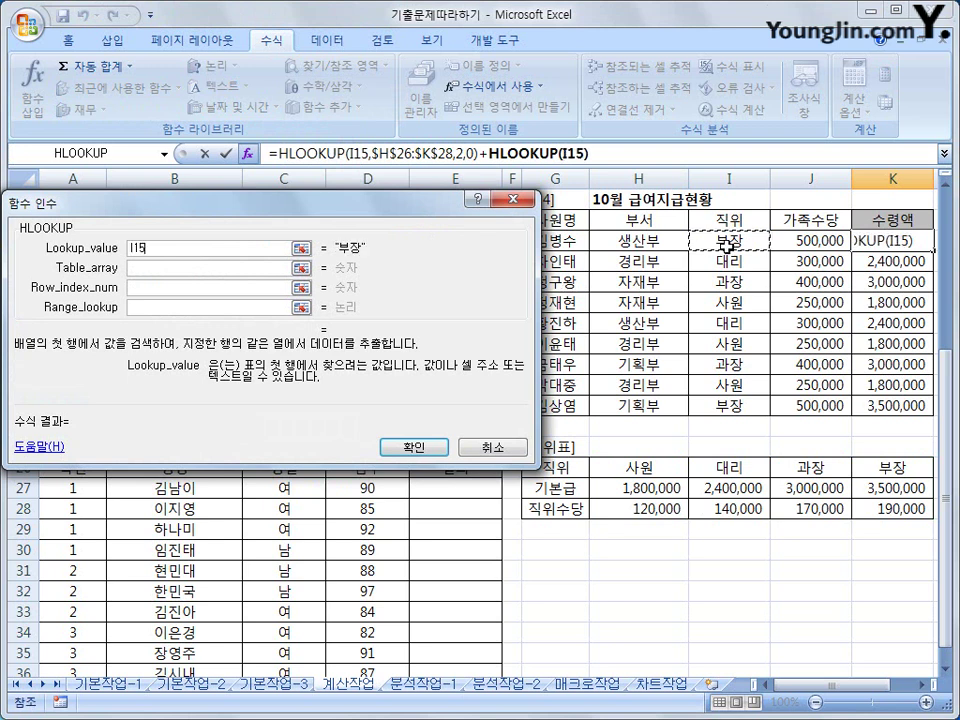
click(285, 268)
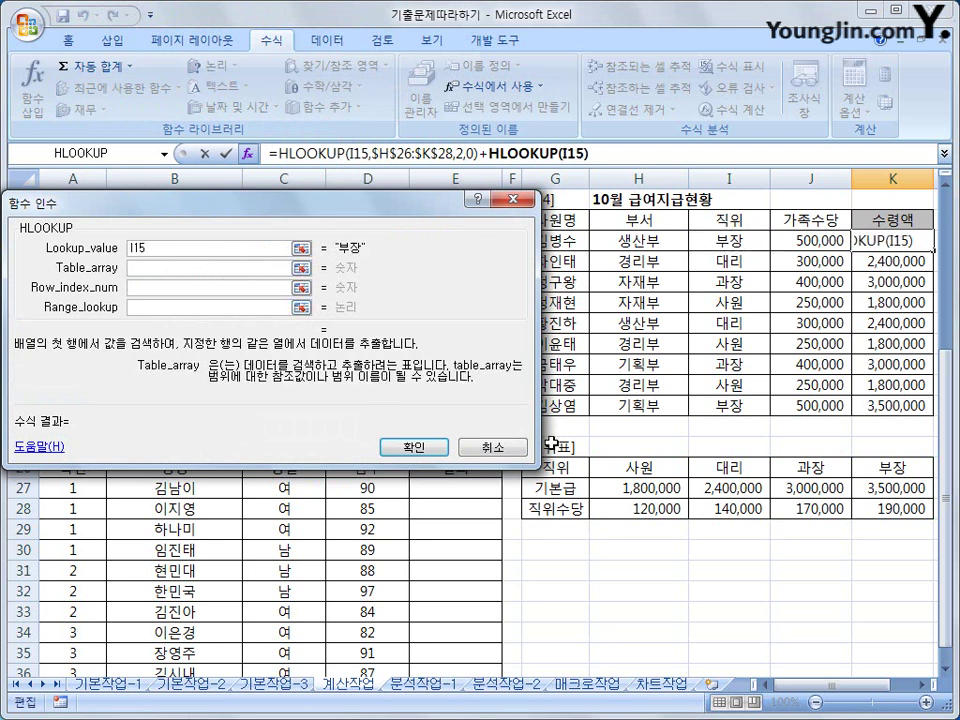
drag(585, 468, 863, 507)
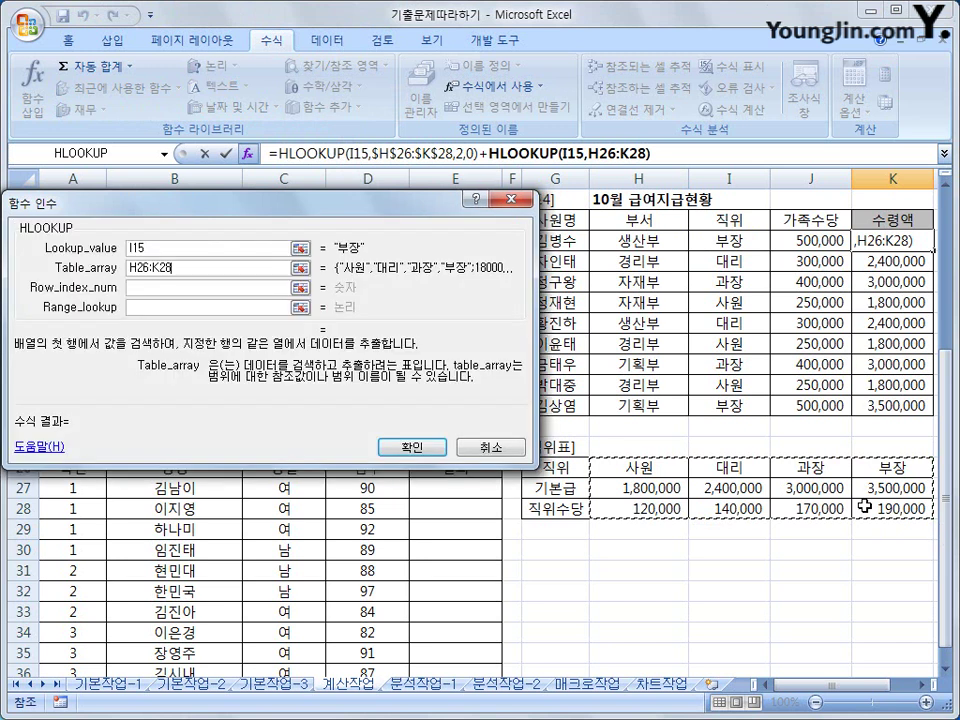
key(F4)
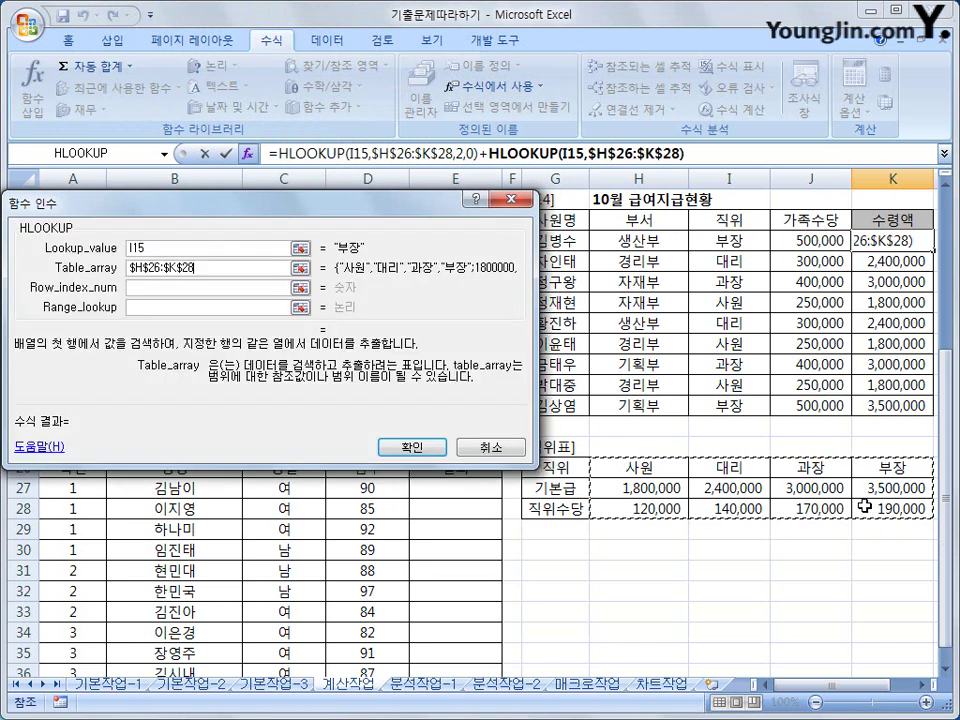
click(179, 290)
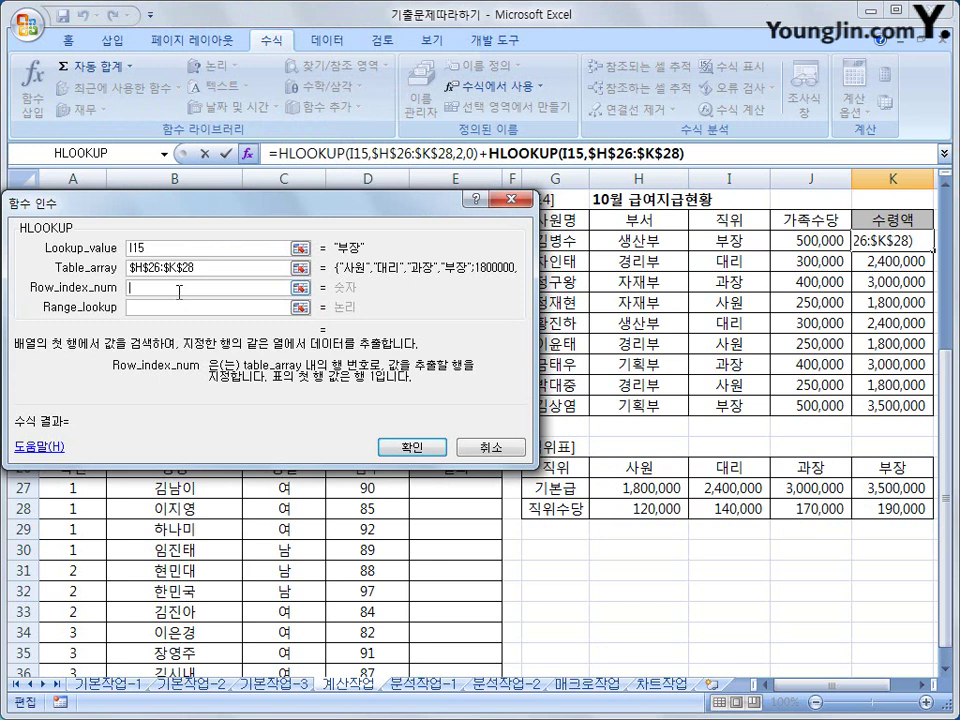
text(3)
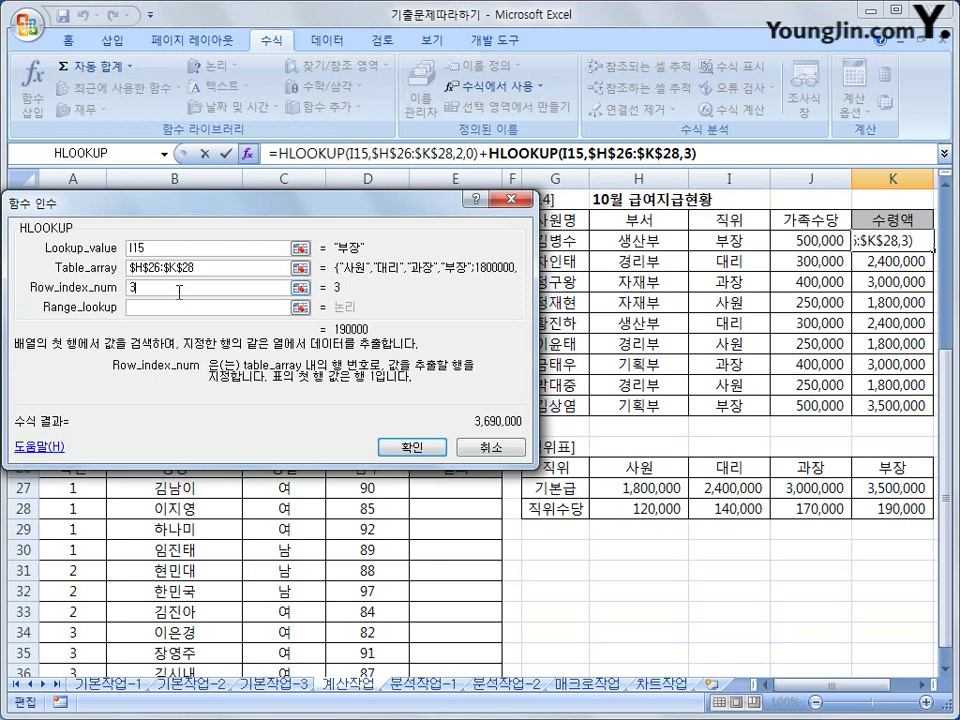
click(157, 310)
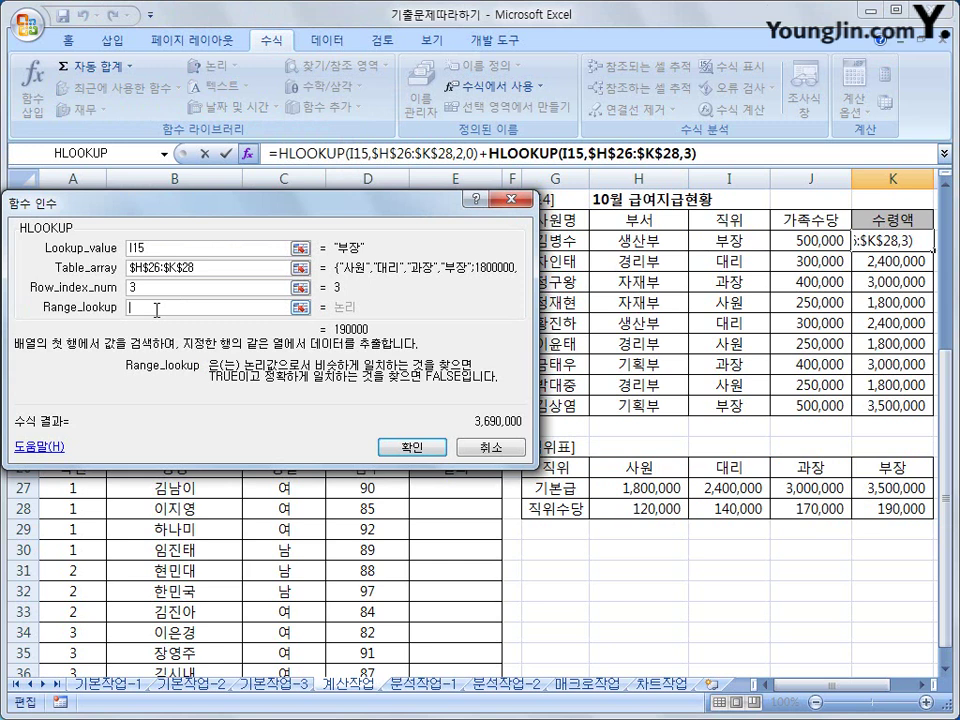
text(0)
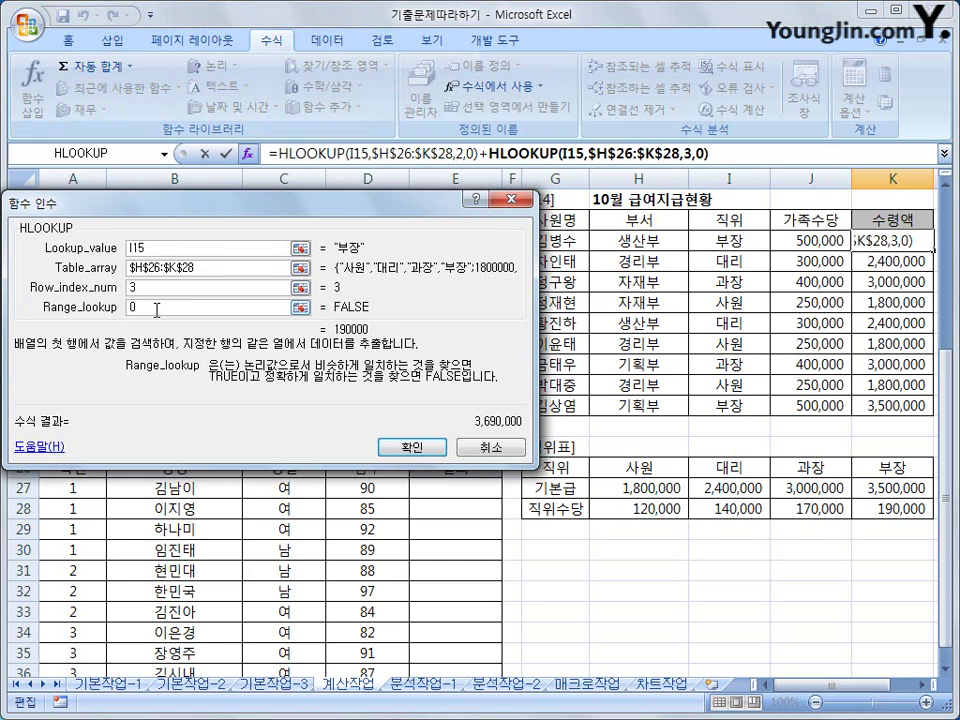
click(413, 449)
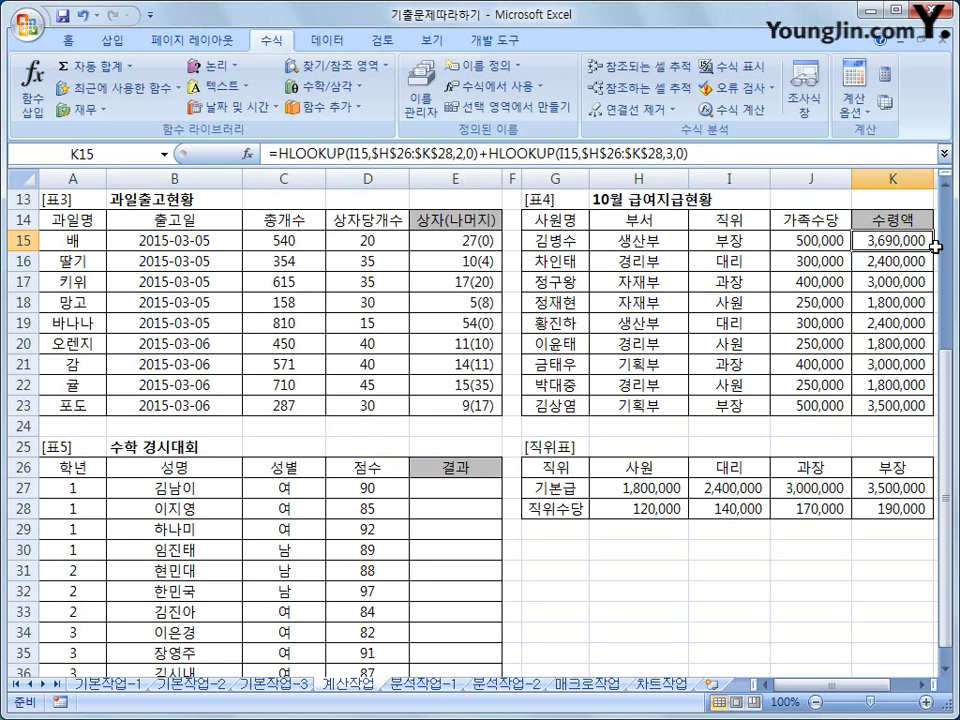
- Add +J15 (가족수당) to K15's formula, fill it down to K23, then select E27
click(720, 155)
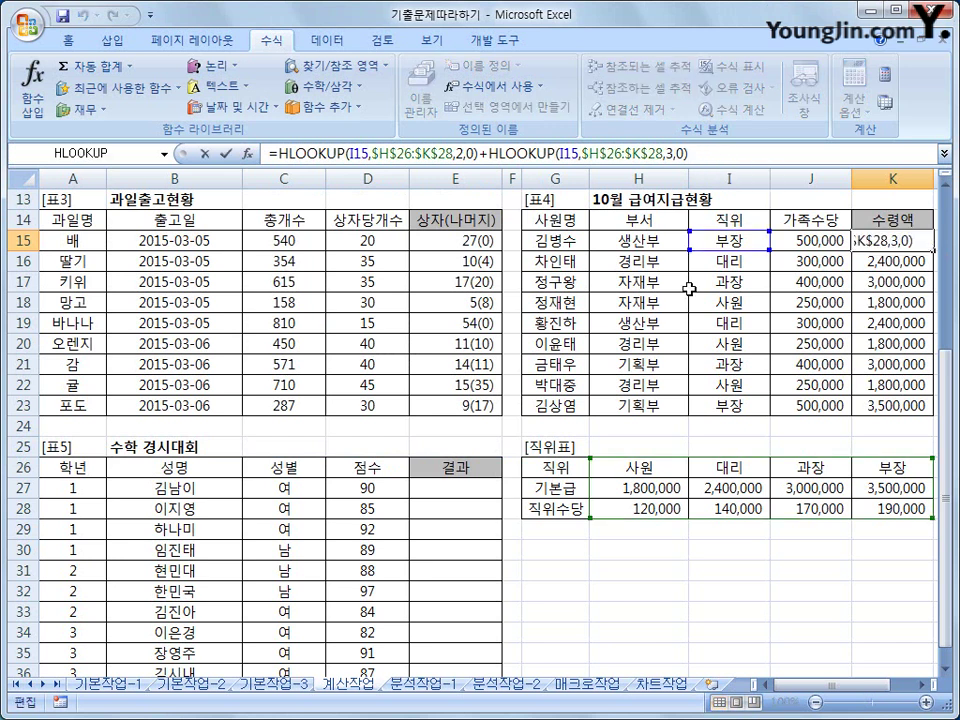
text(+)
click(801, 250)
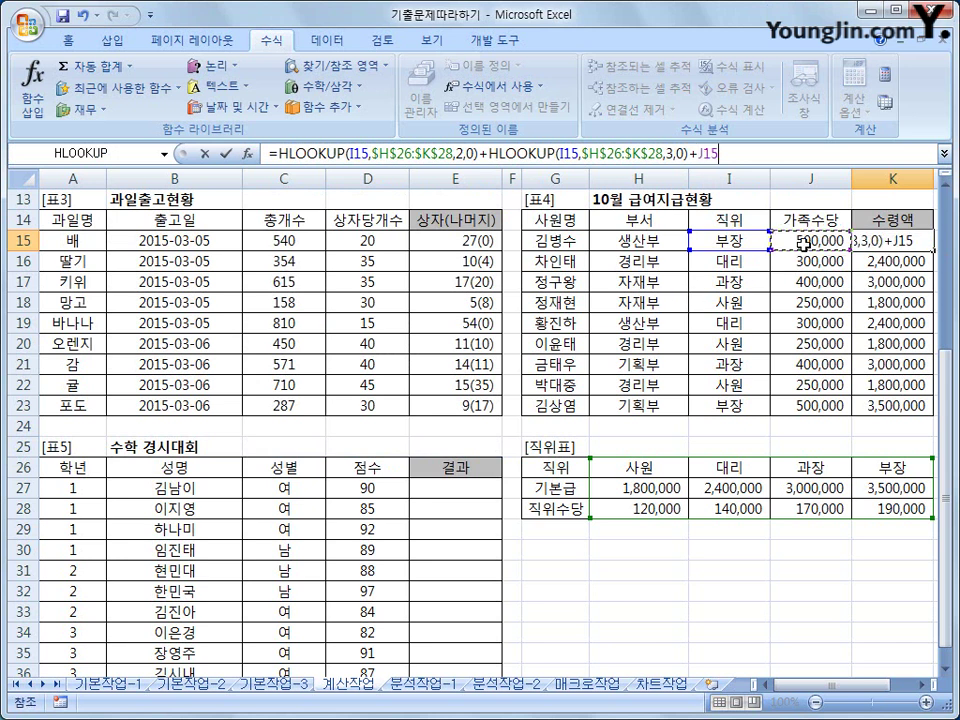
key(Return)
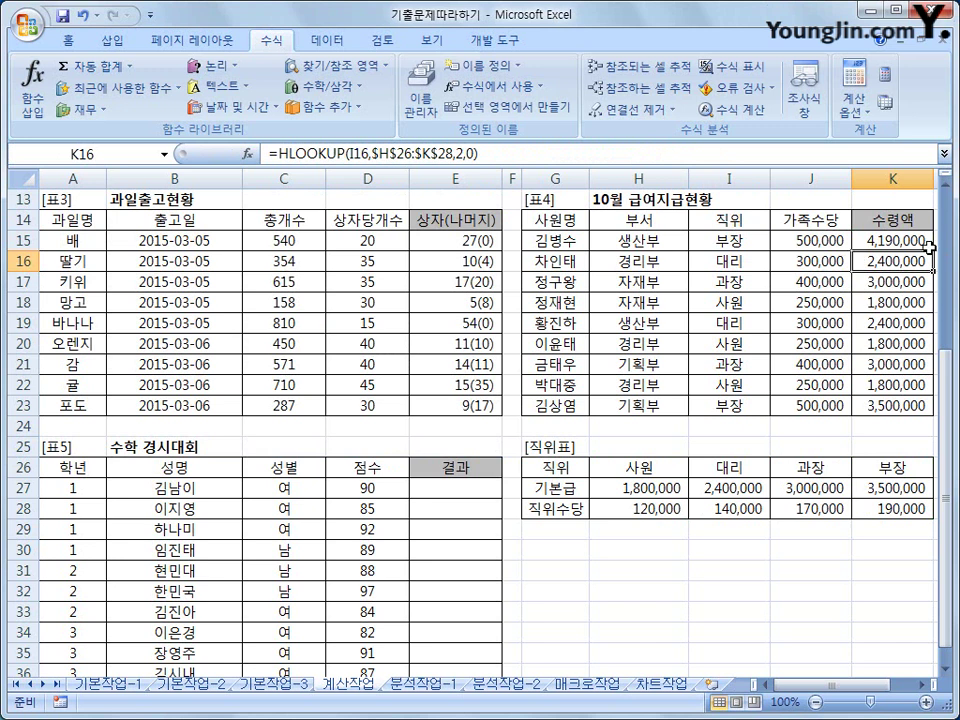
click(929, 245)
drag(932, 251, 932, 416)
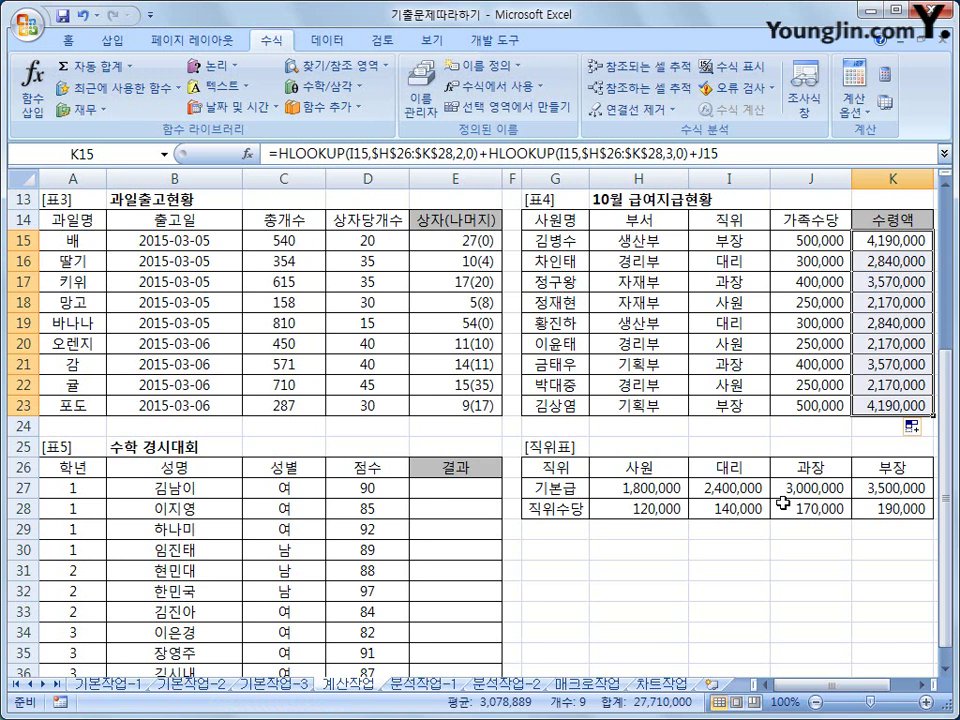
scroll(516, 452, down, 3)
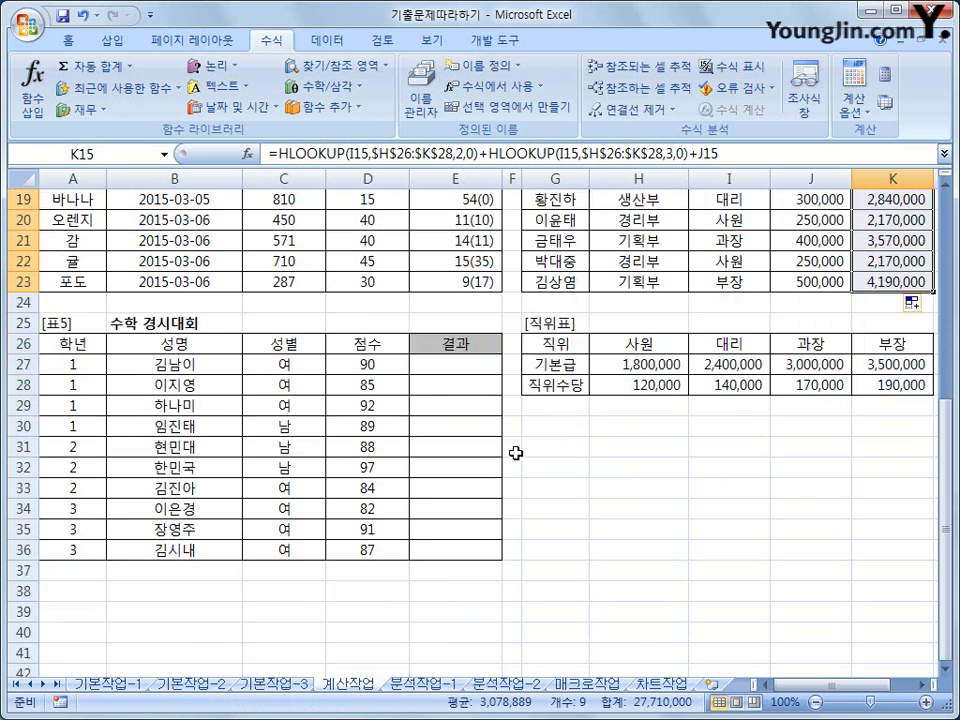
click(432, 306)
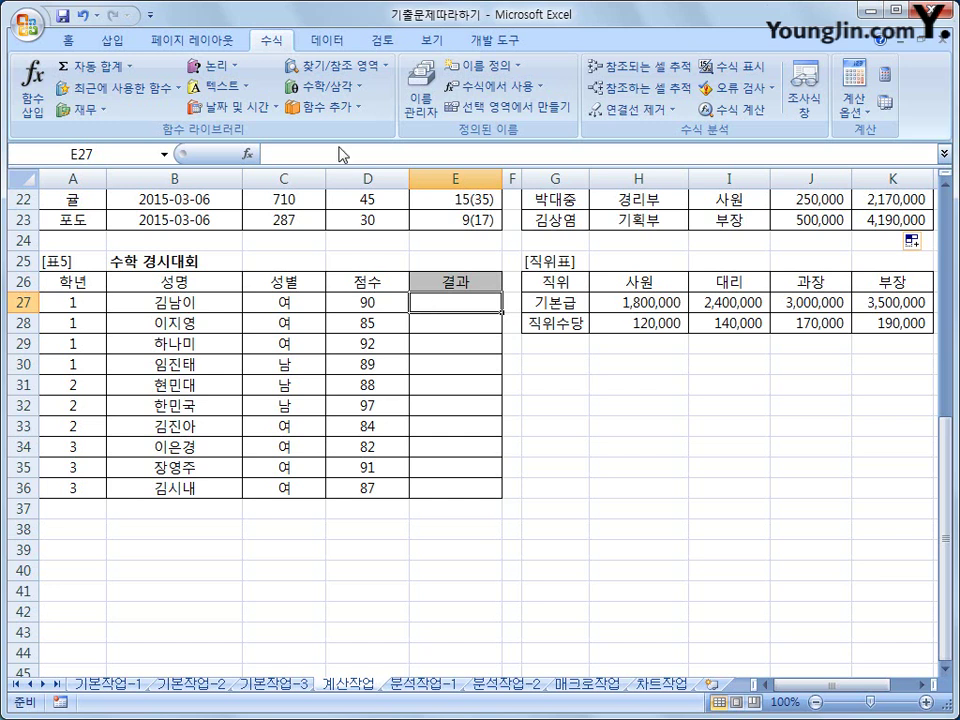
- Insert RANK in E27, ranking D27 against the absolute range $D$27:$D$36 (preview 4)
click(321, 106)
mouse_move(347, 135)
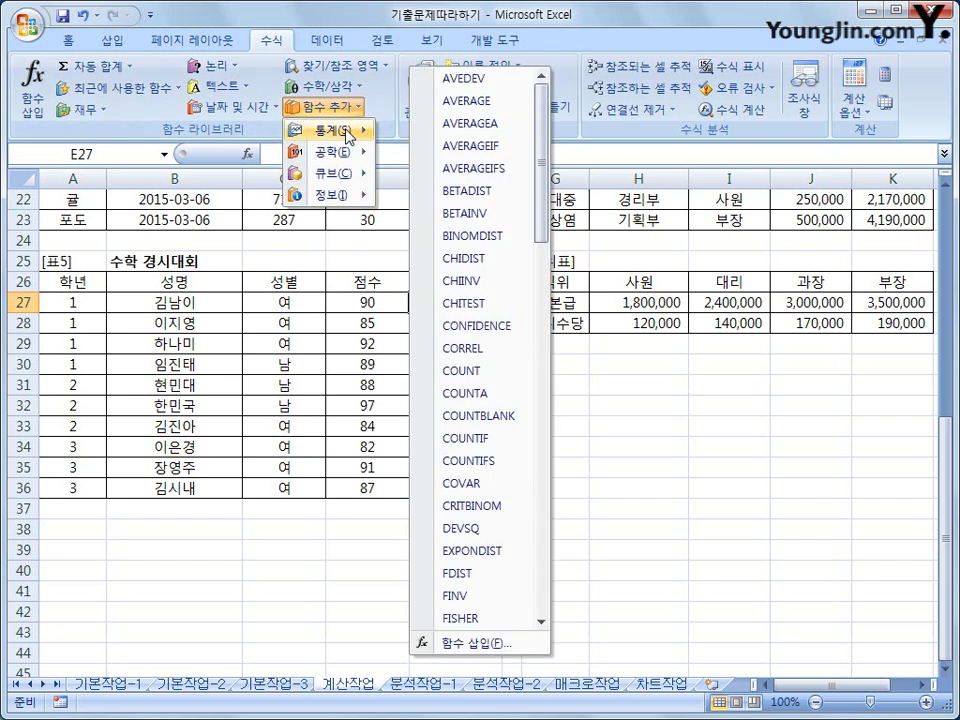
drag(544, 156, 542, 429)
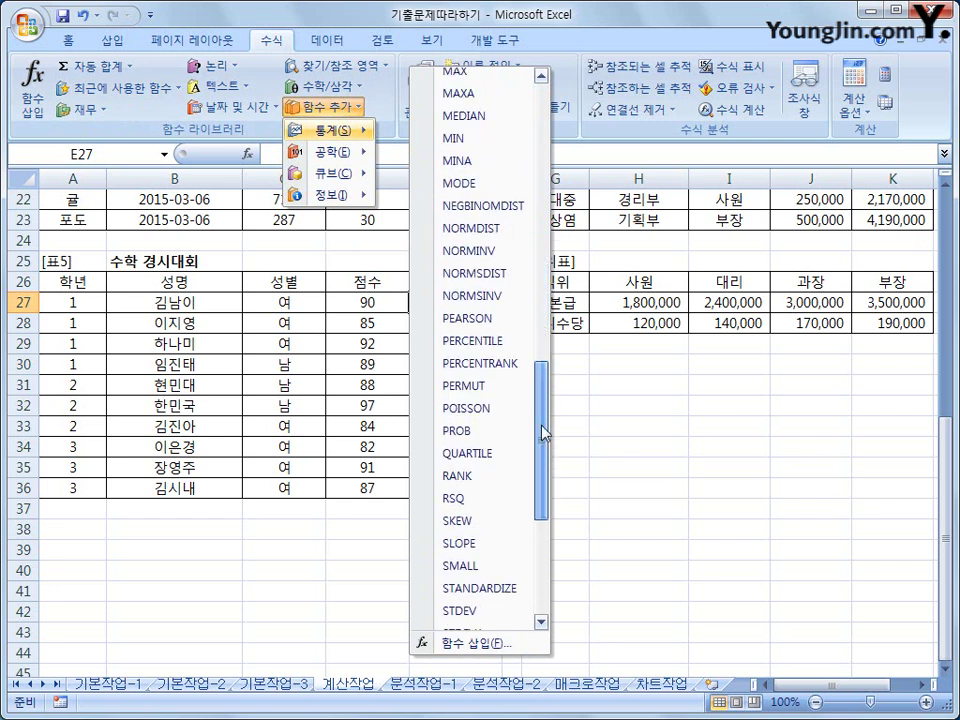
click(474, 476)
drag(354, 255, 671, 430)
click(378, 300)
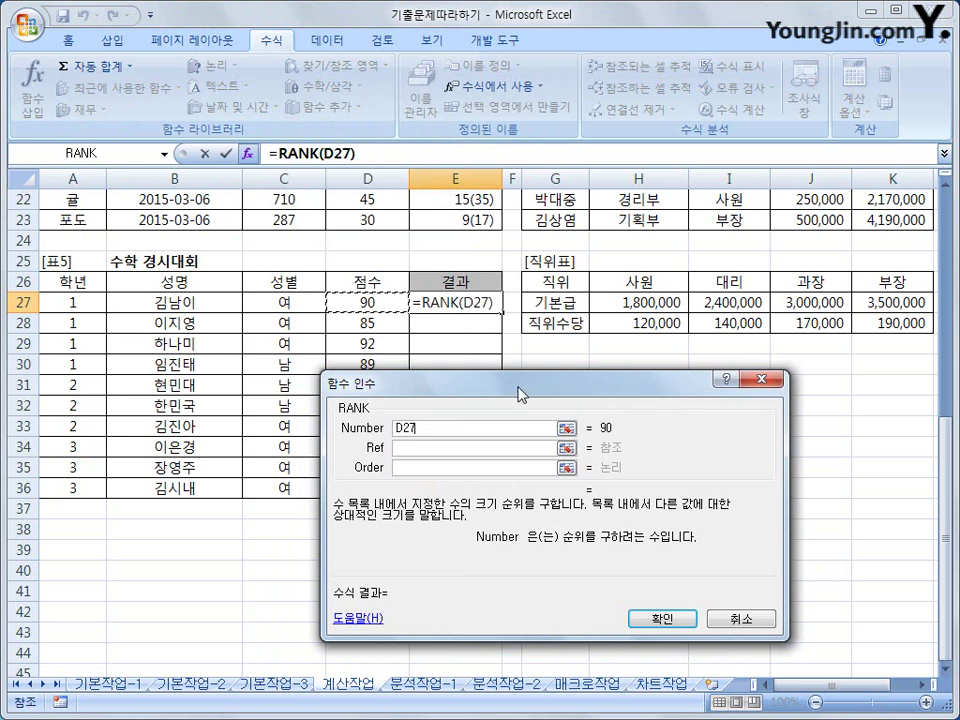
click(419, 448)
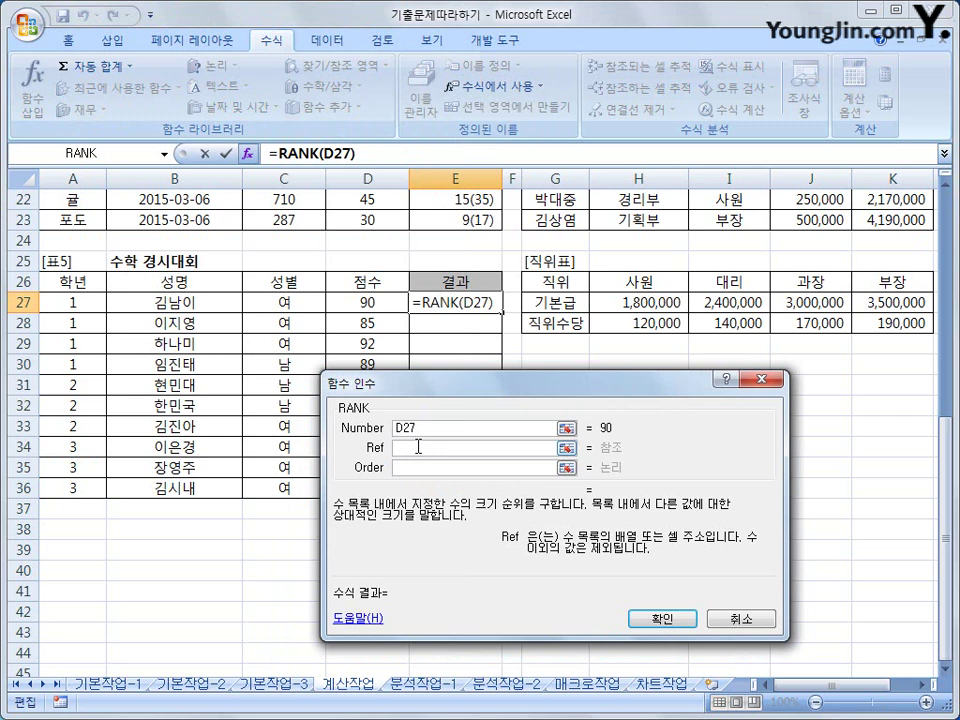
drag(375, 300, 368, 490)
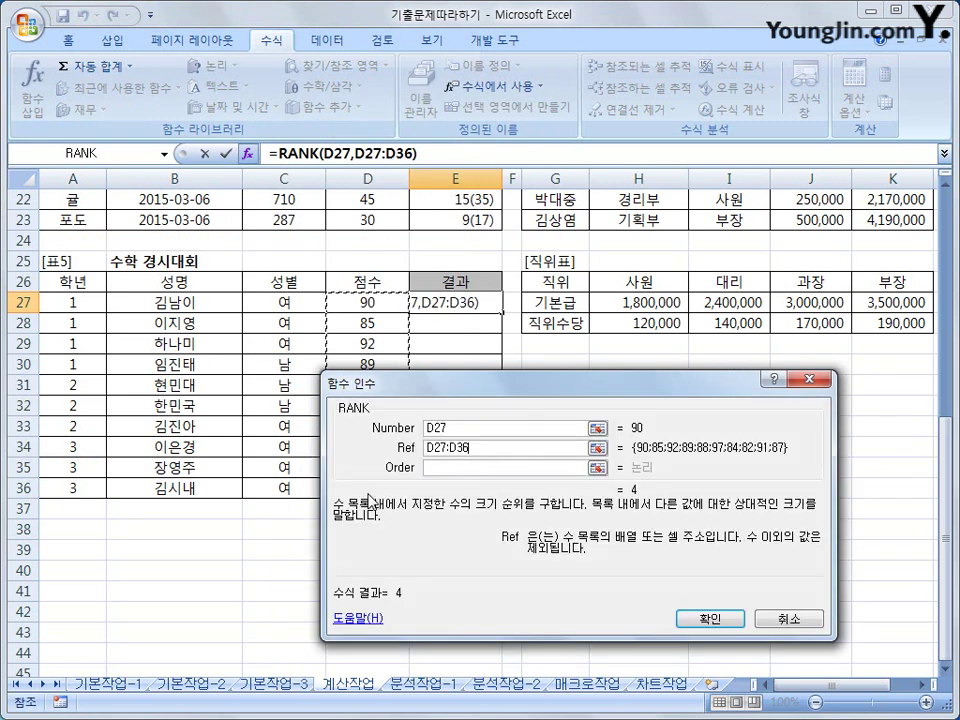
drag(478, 397, 580, 154)
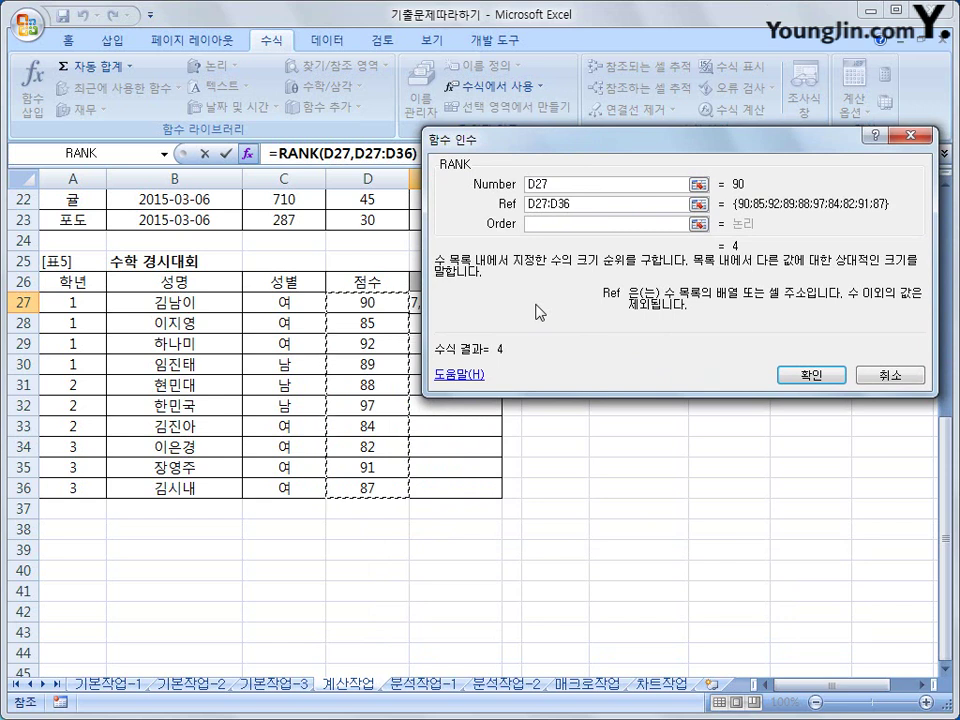
key(F4)
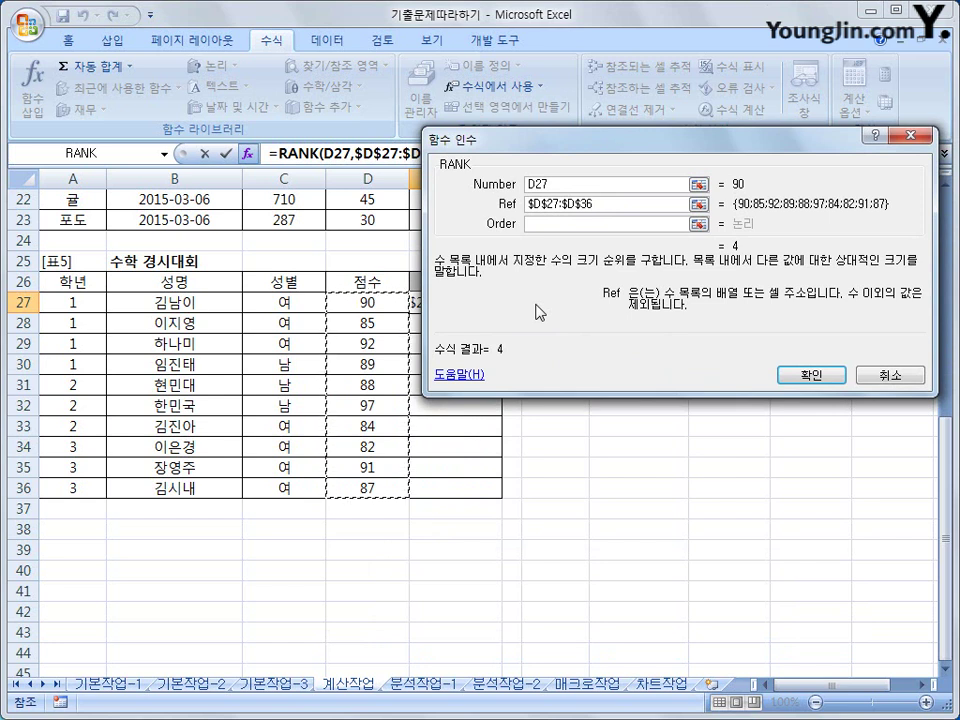
click(535, 225)
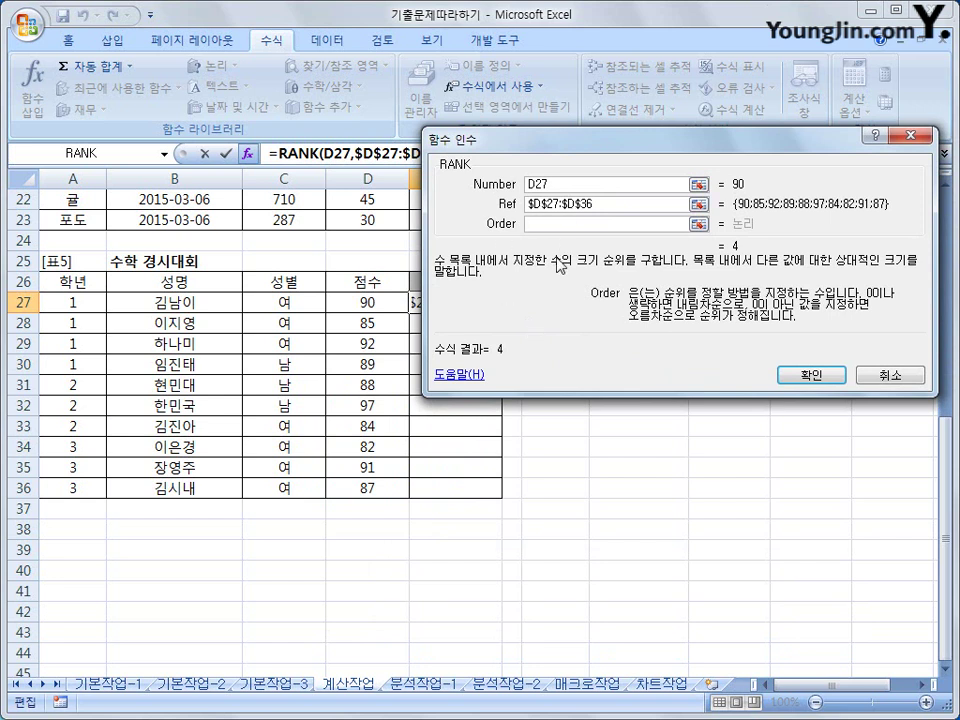
- Confirm the RANK formula, fill it down to E36, then select the RANK text in E27's formula
click(810, 376)
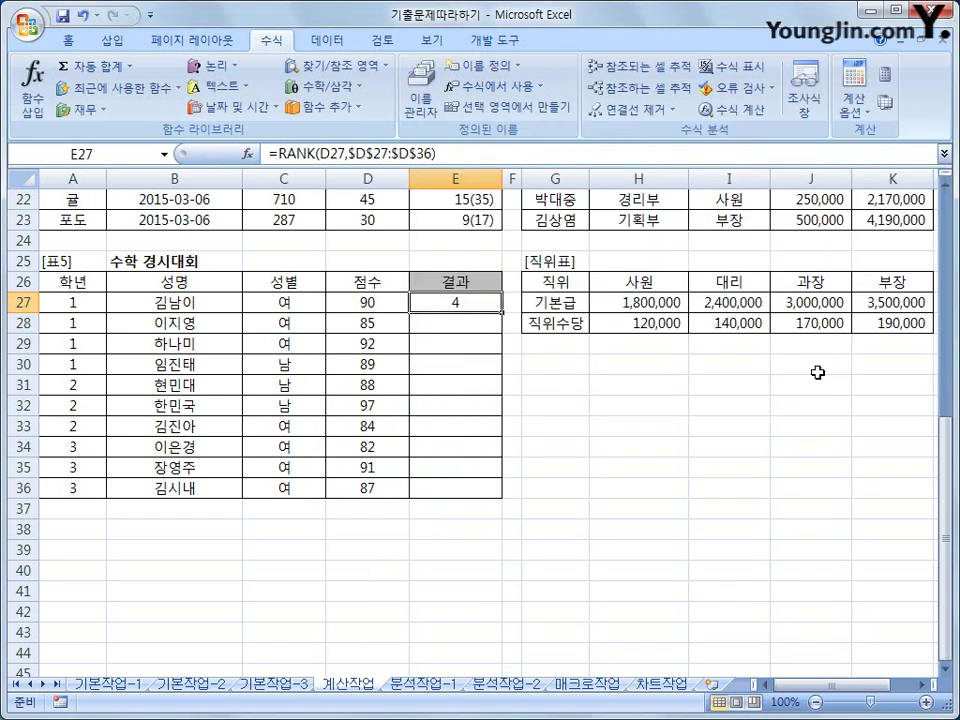
drag(502, 312, 493, 490)
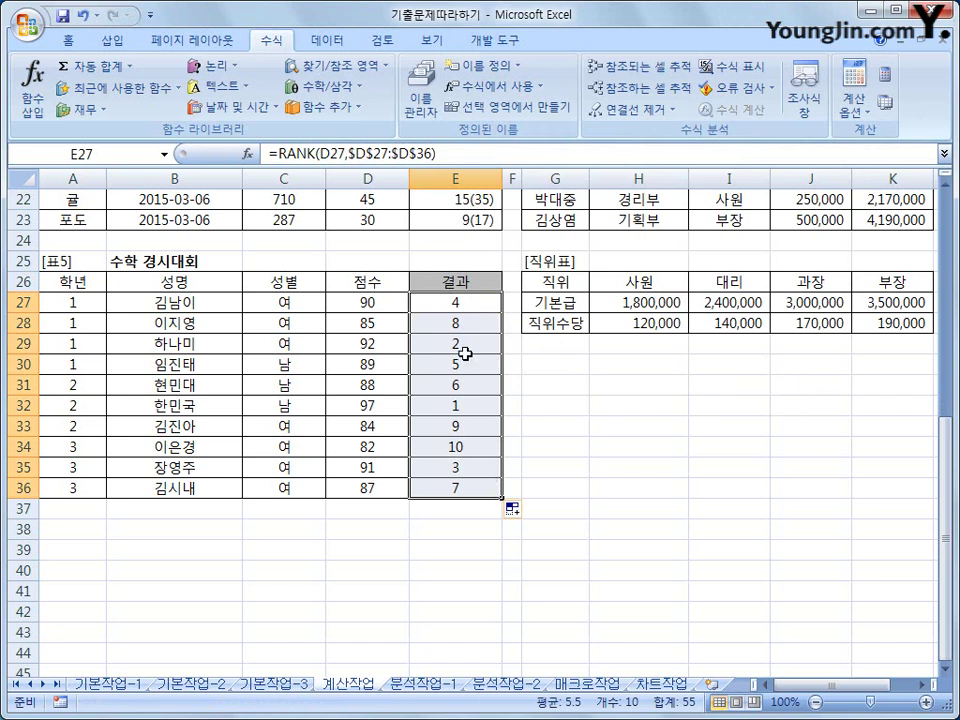
click(460, 301)
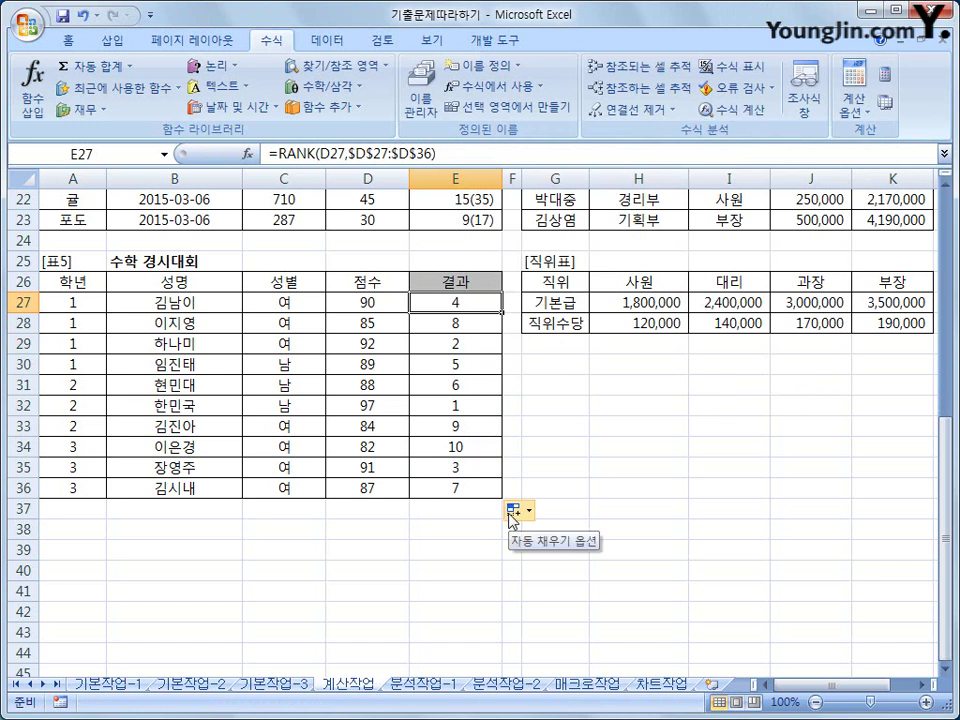
drag(278, 154, 455, 156)
- Cut the RANK expression and paste it as the index of a new CHOOSE function in E27
right_click(462, 157)
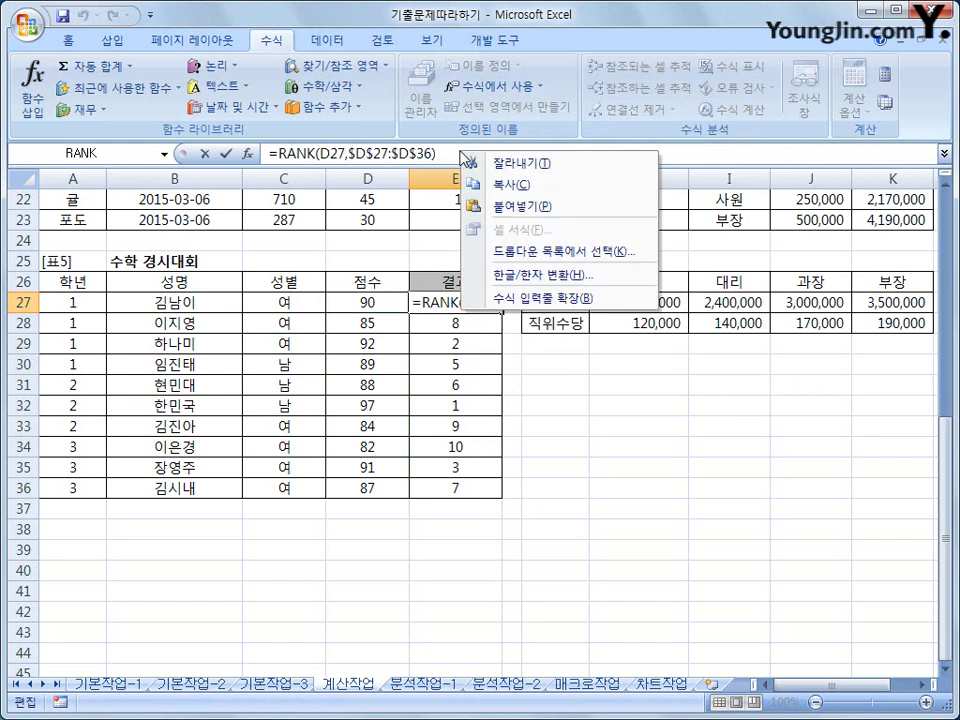
click(468, 162)
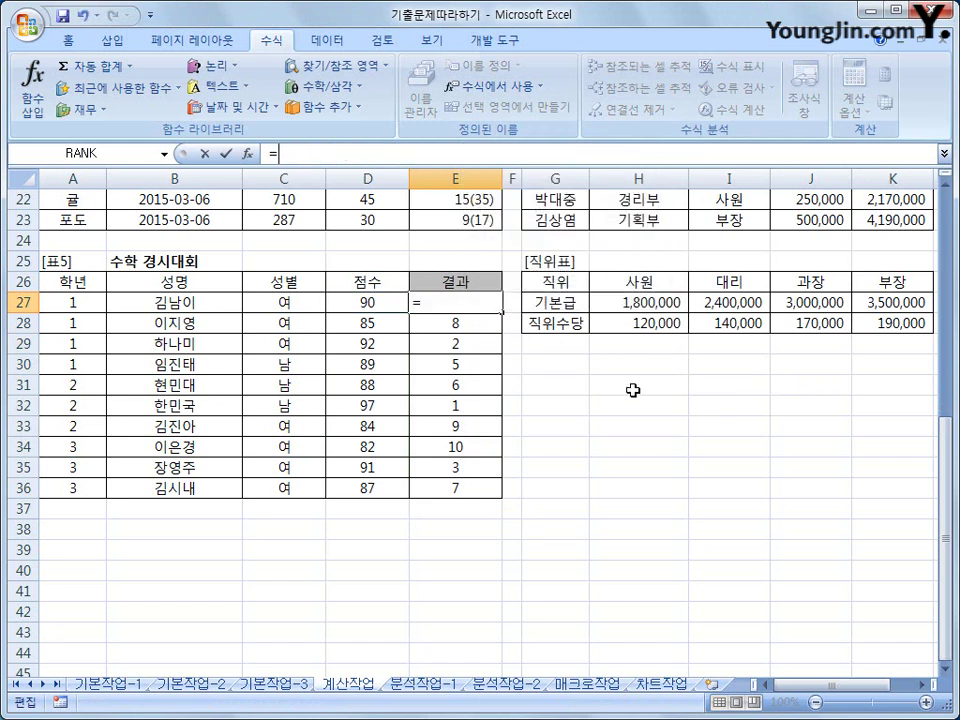
click(336, 66)
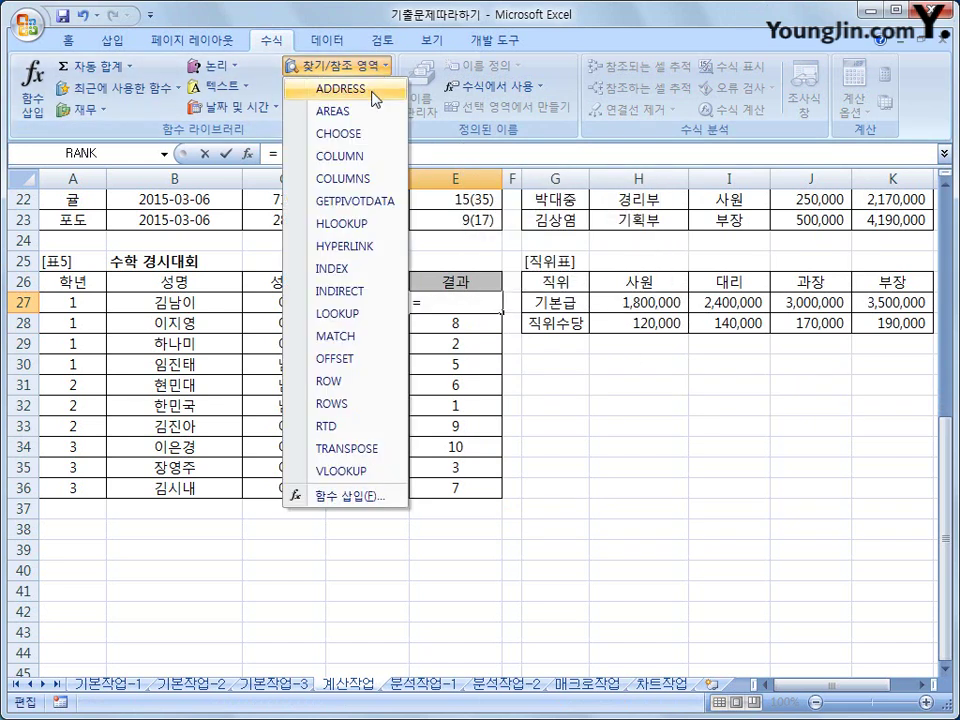
click(372, 136)
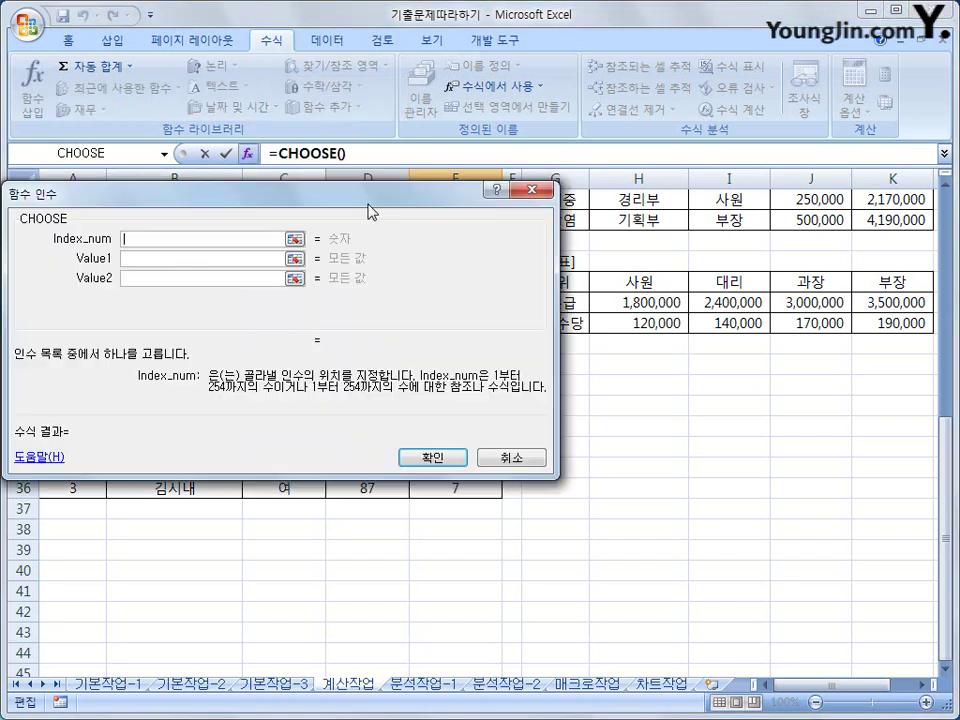
drag(358, 201, 519, 232)
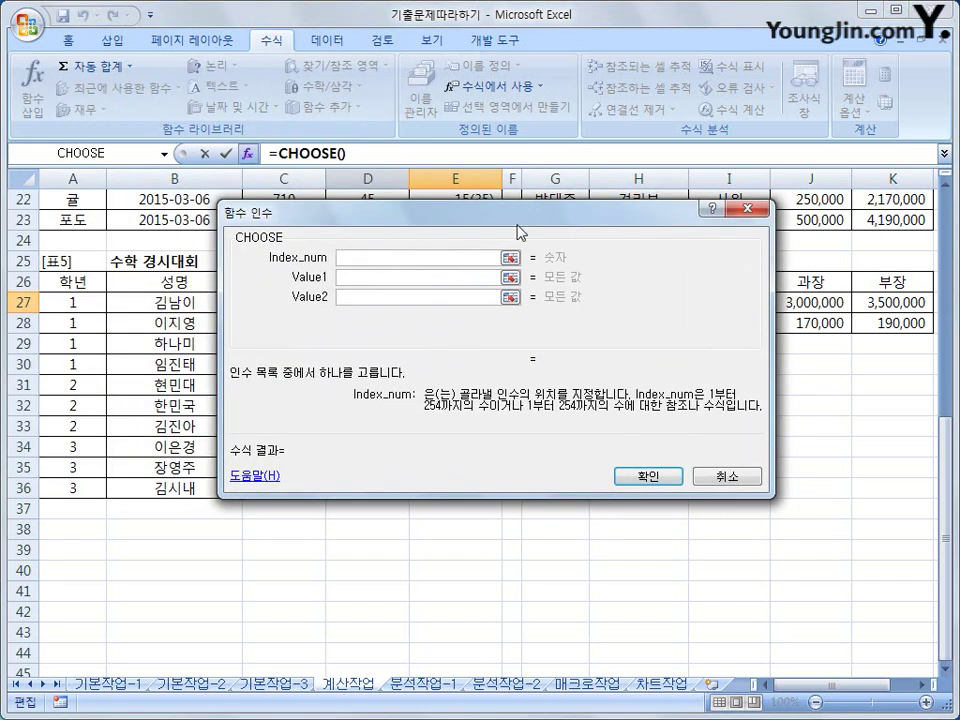
right_click(363, 259)
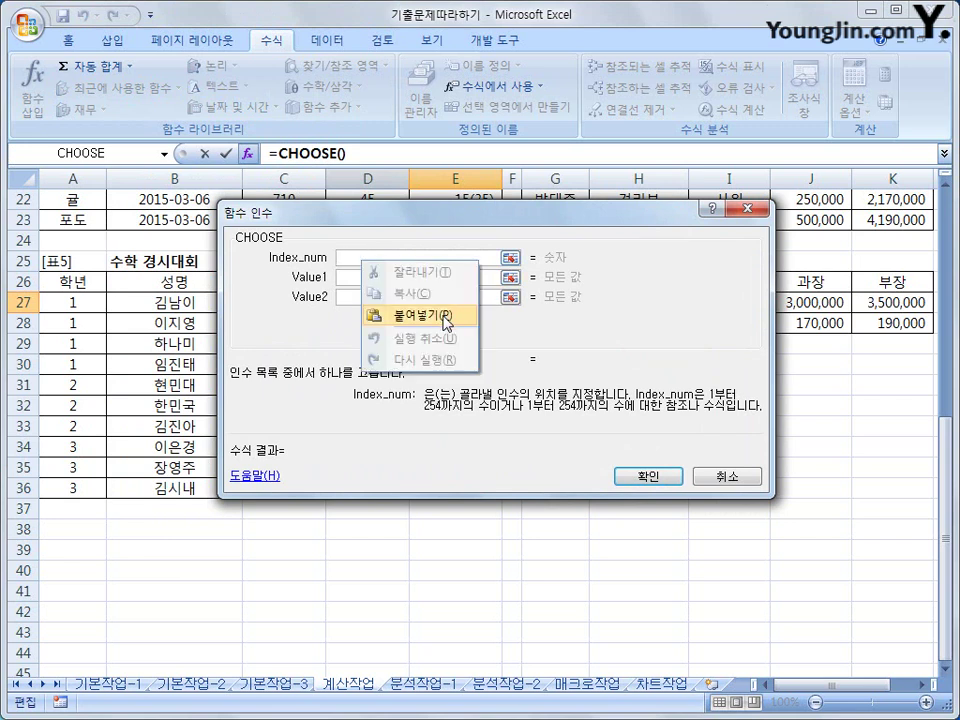
click(447, 318)
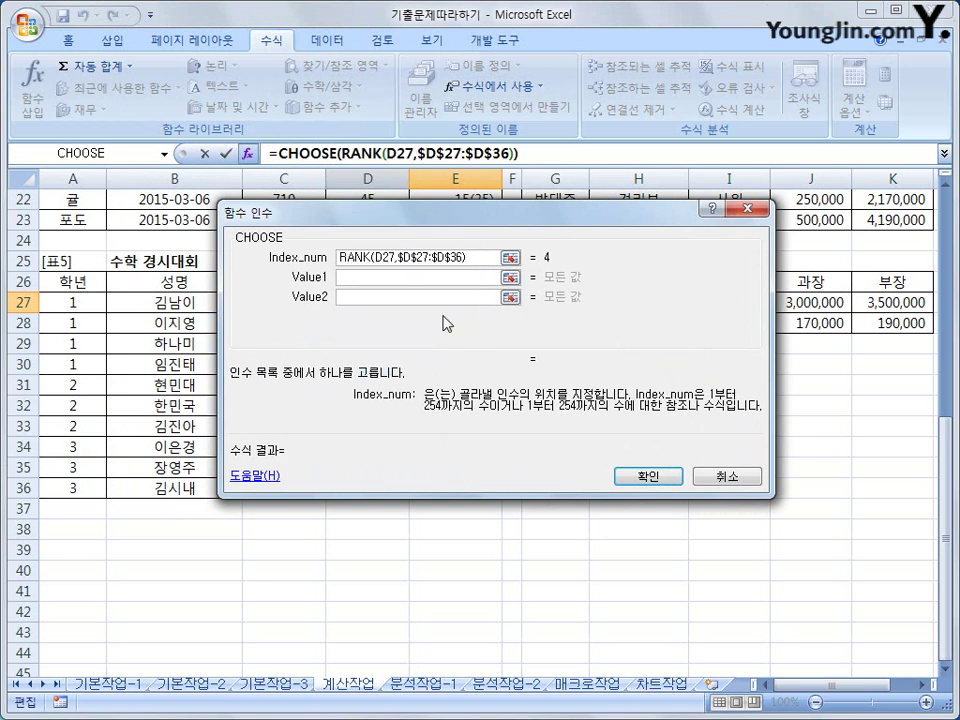
- Enter 대상, 금상, 은상 and 동상 as CHOOSE's Value1–Value4 and confirm the formula
click(431, 278)
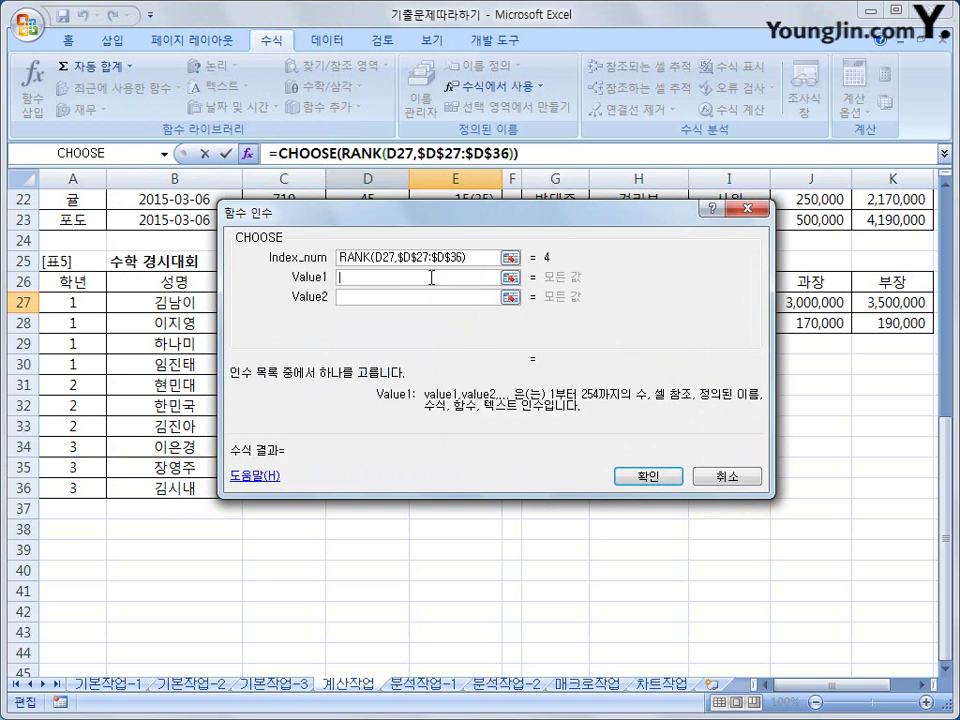
text(e)
key(BackSpace)
text(대상)
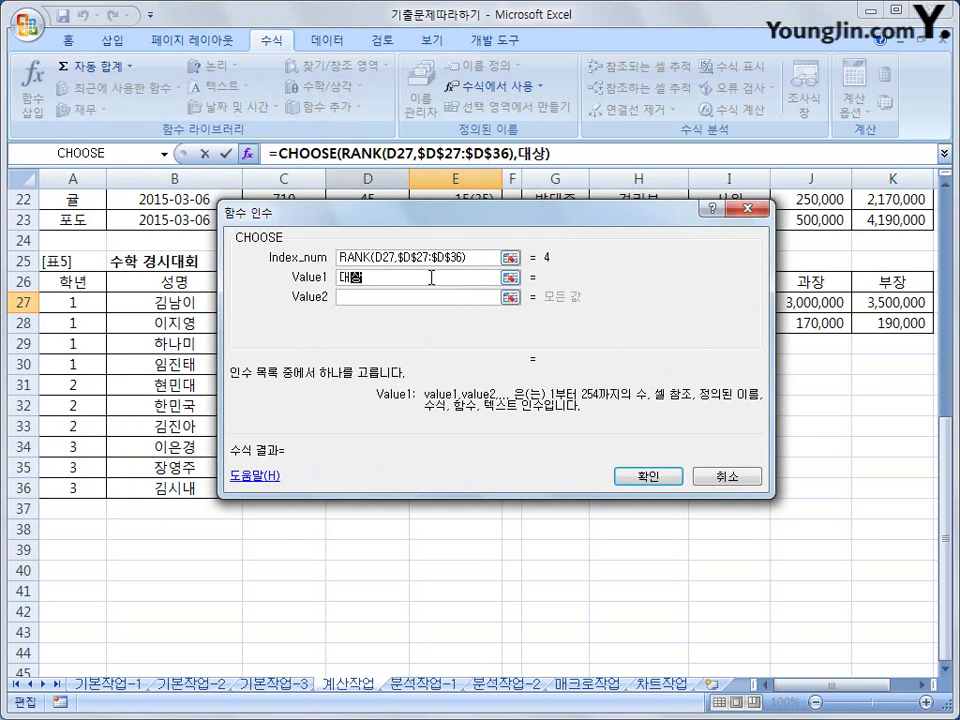
key(Tab)
text(금상)
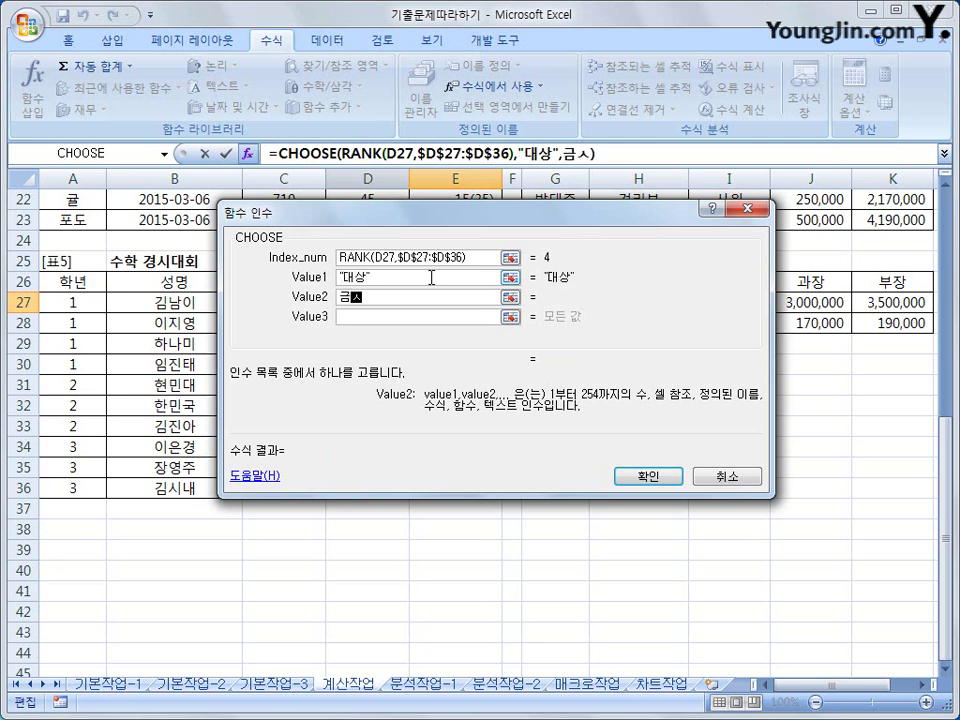
key(Tab)
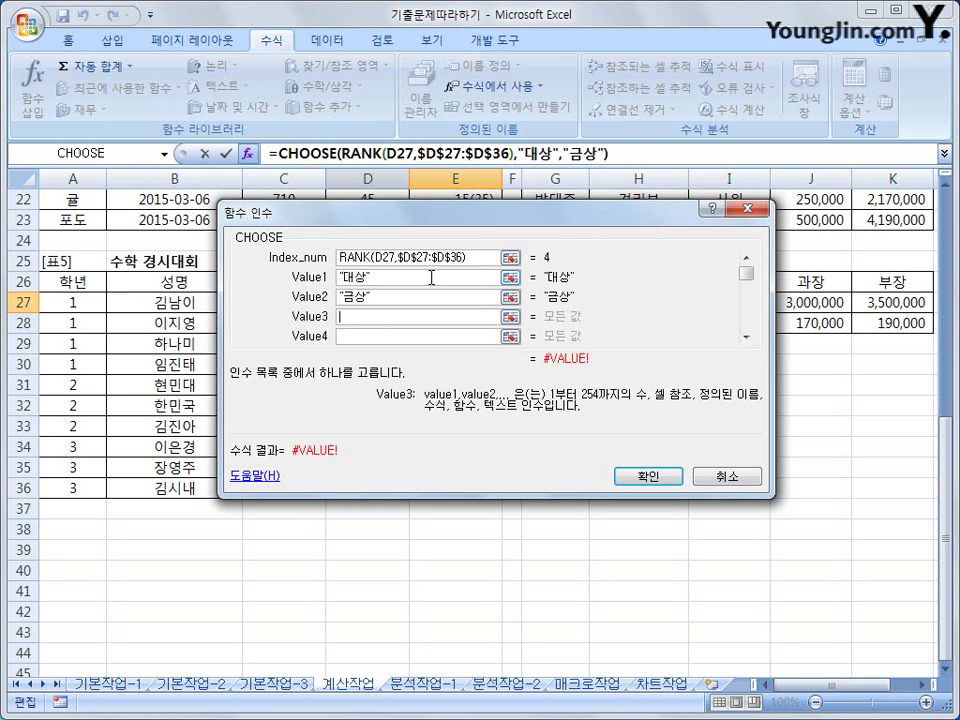
text(은상)
key(Tab)
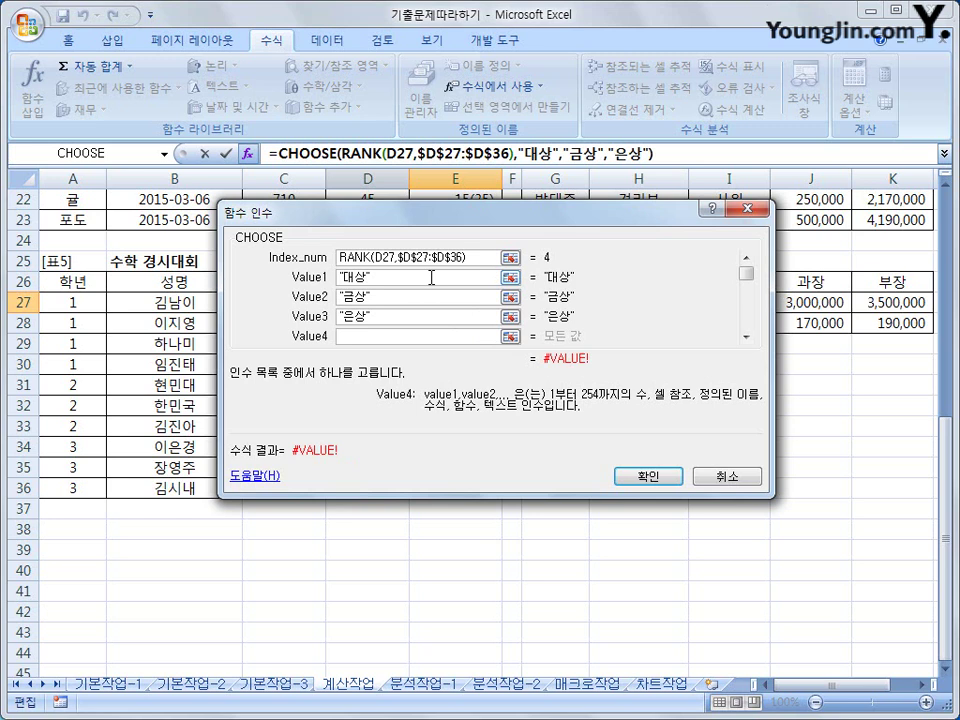
text(동상)
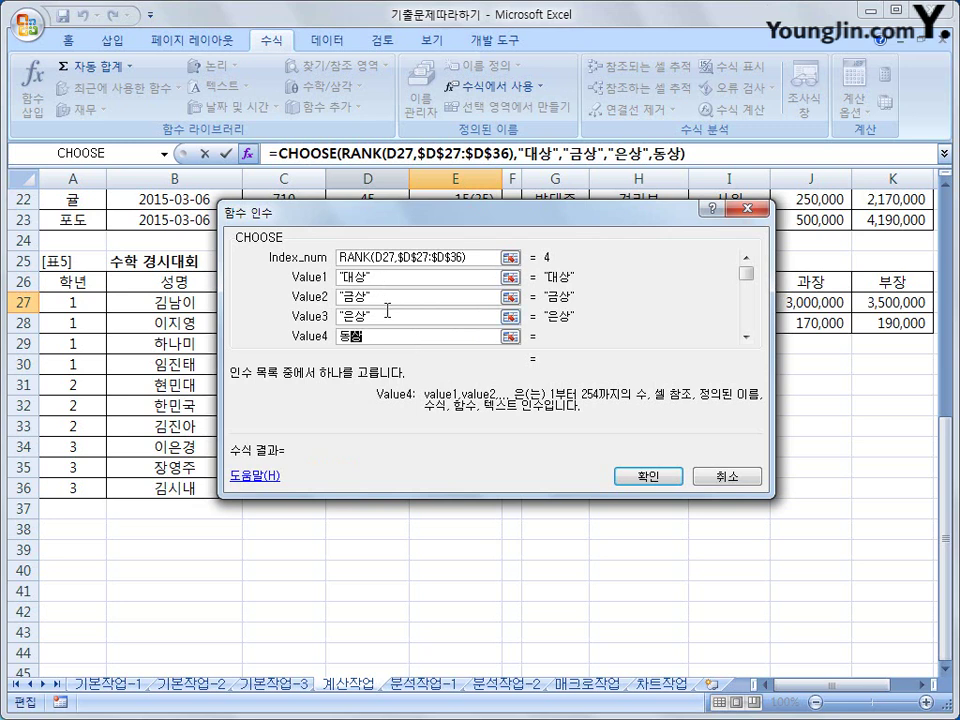
click(645, 474)
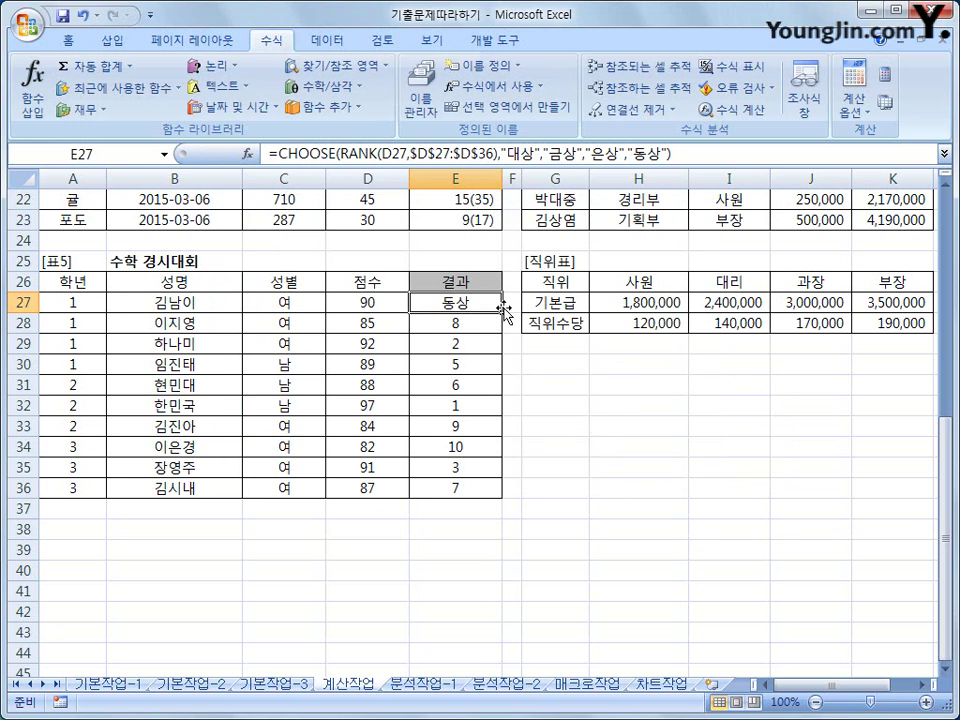
- Fill E27's CHOOSE award formula down to E36, then reselect E27
drag(503, 312, 493, 495)
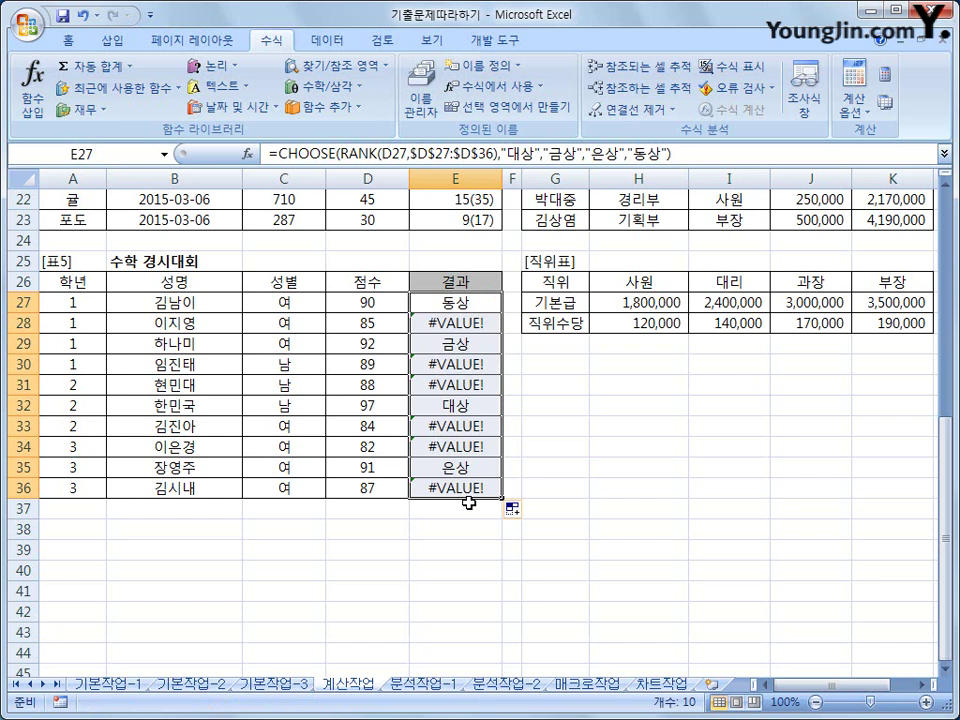
click(455, 304)
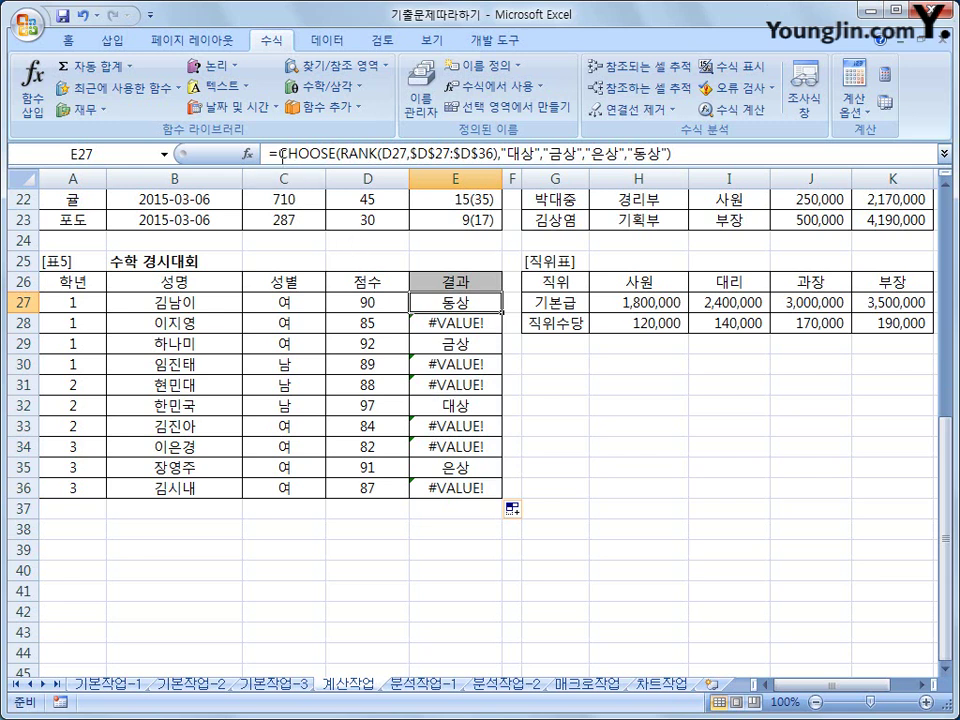
- Cut E27's CHOOSE formula and wrap it in IFERROR with "" as the error value
drag(280, 154, 672, 154)
key(ctrl+c)
right_click(690, 156)
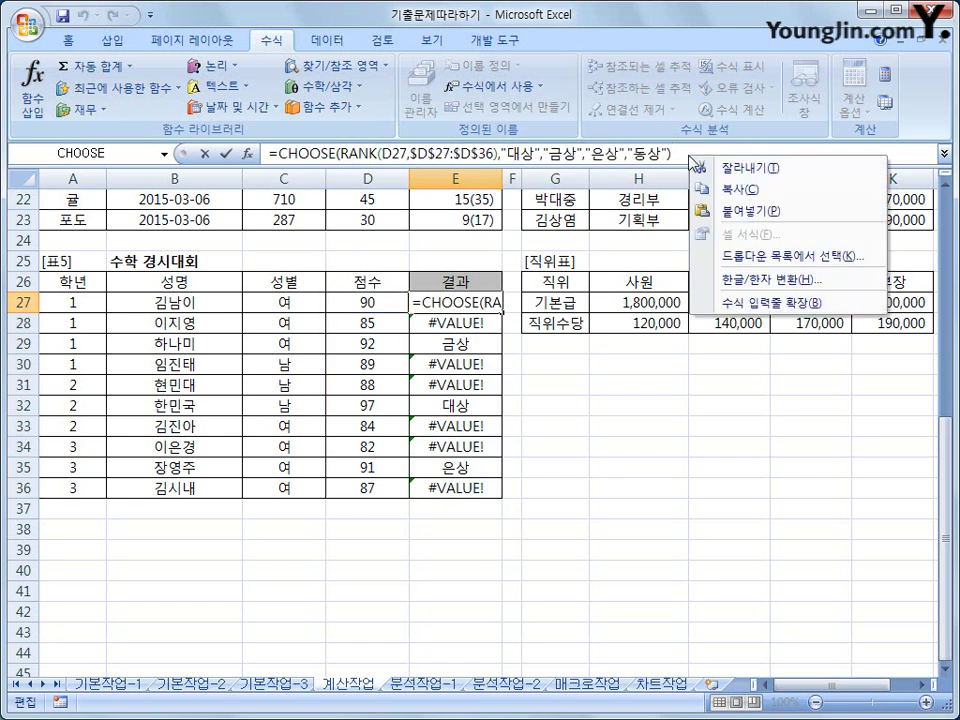
click(713, 168)
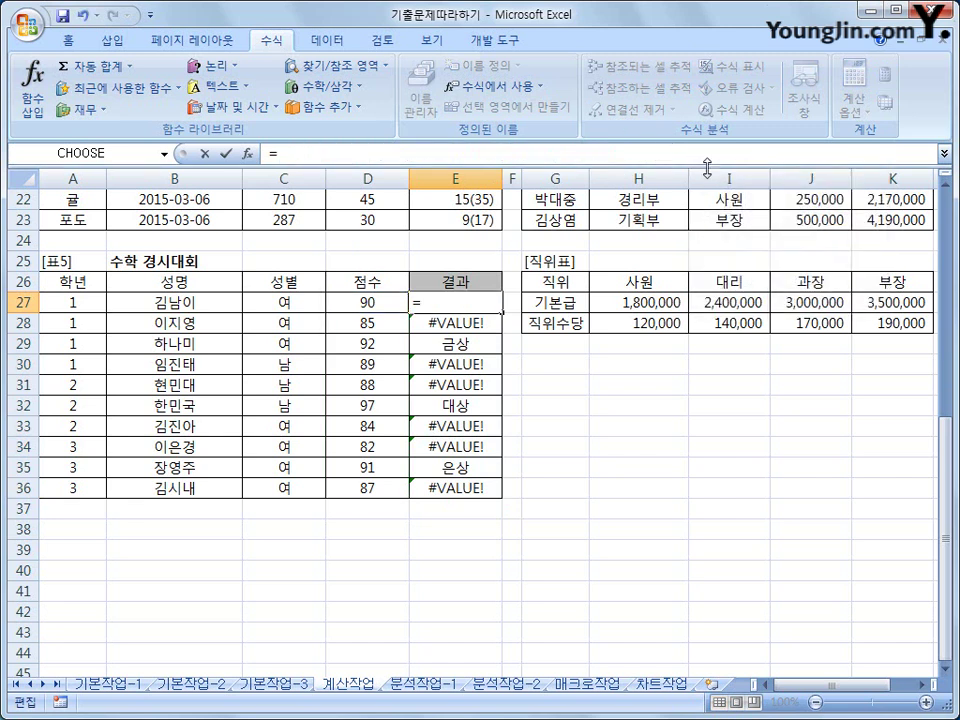
click(232, 67)
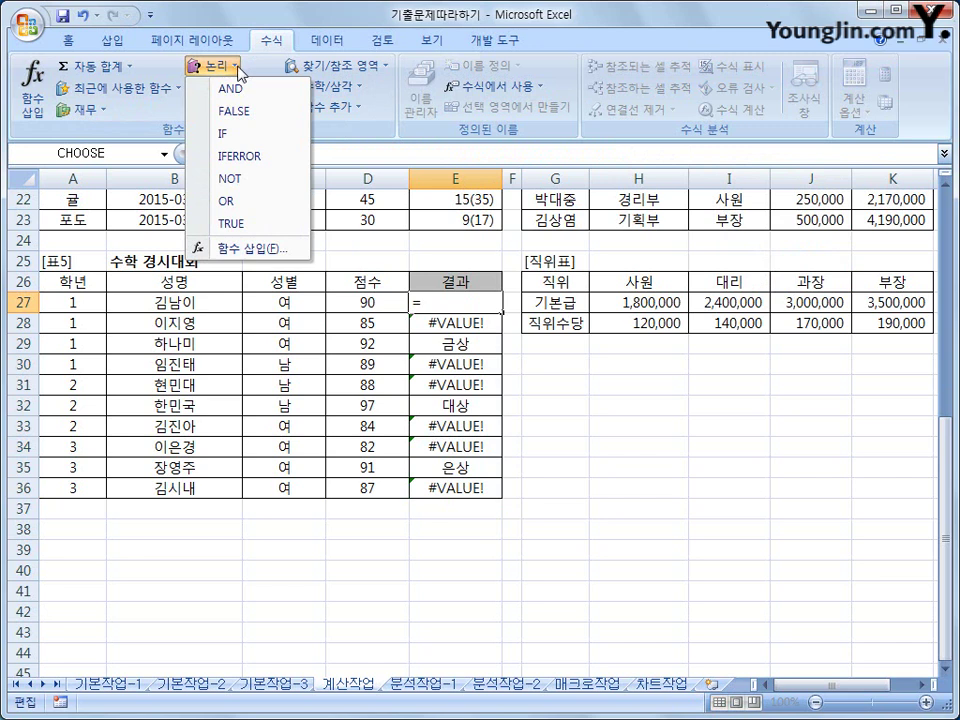
click(249, 157)
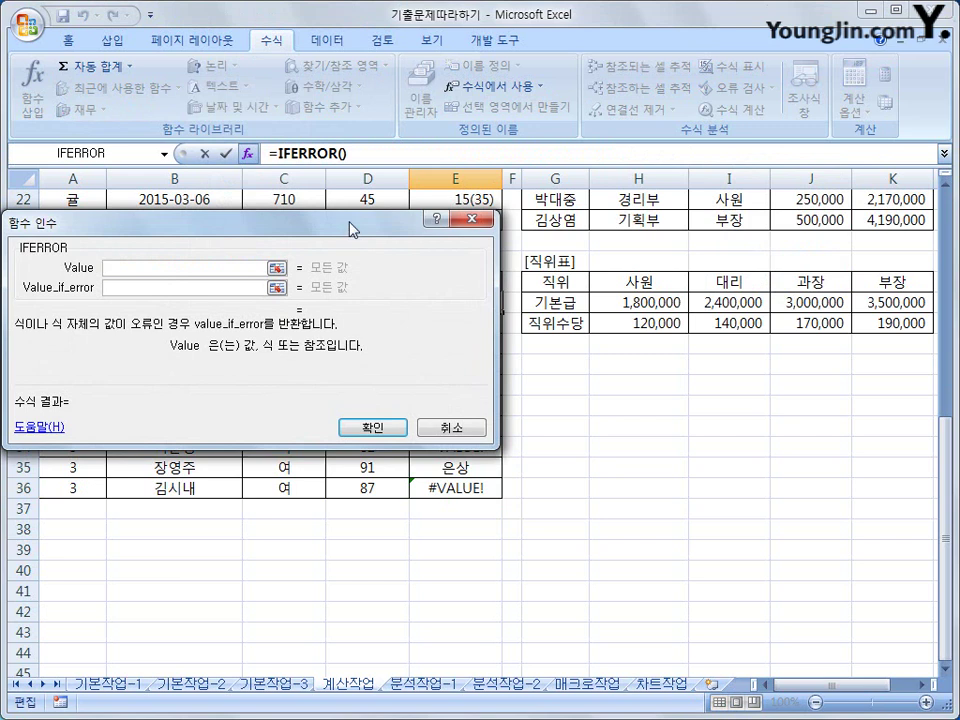
drag(353, 228, 628, 217)
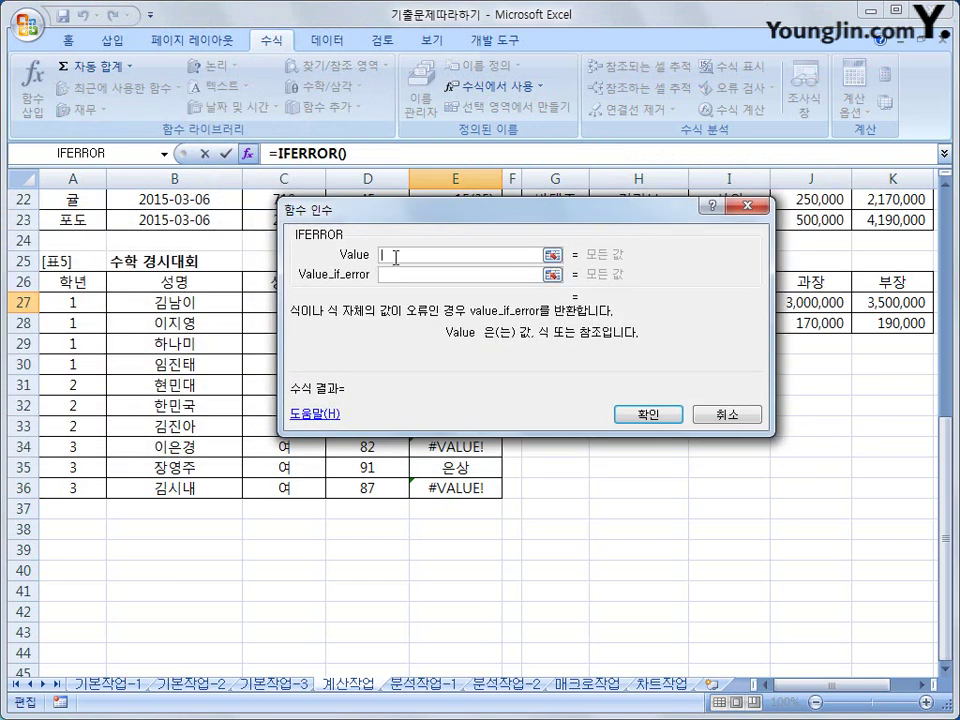
right_click(396, 256)
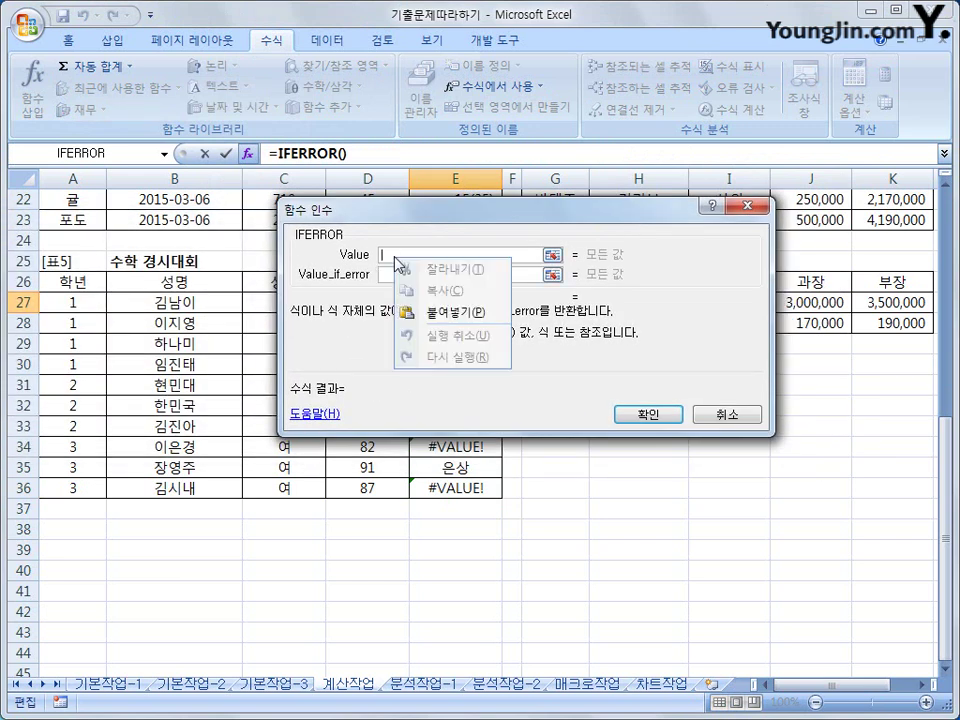
click(458, 314)
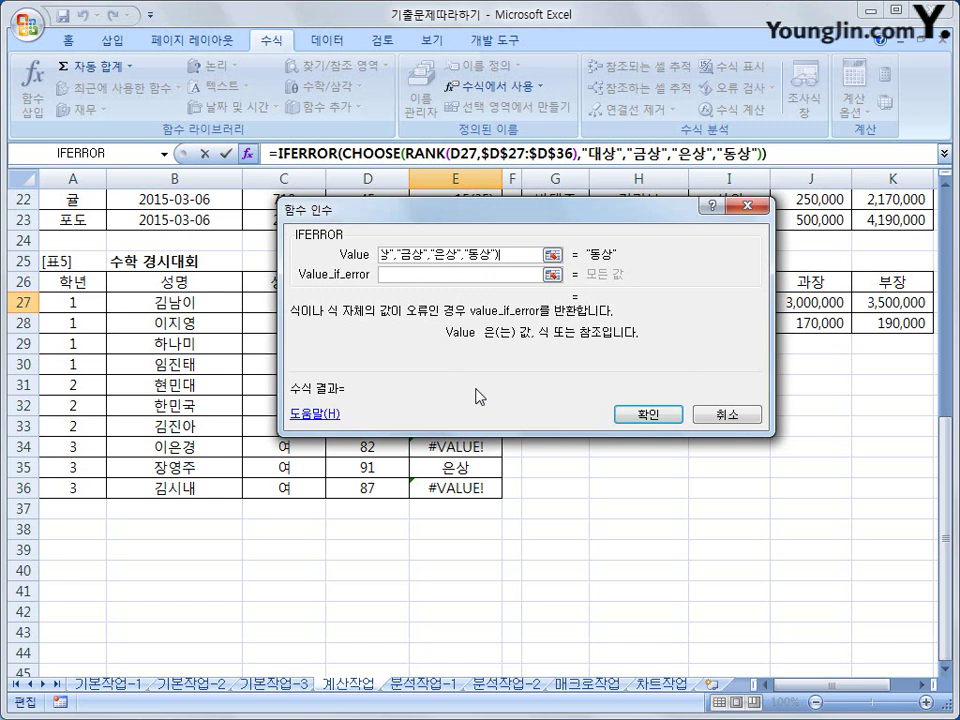
click(420, 280)
text(")
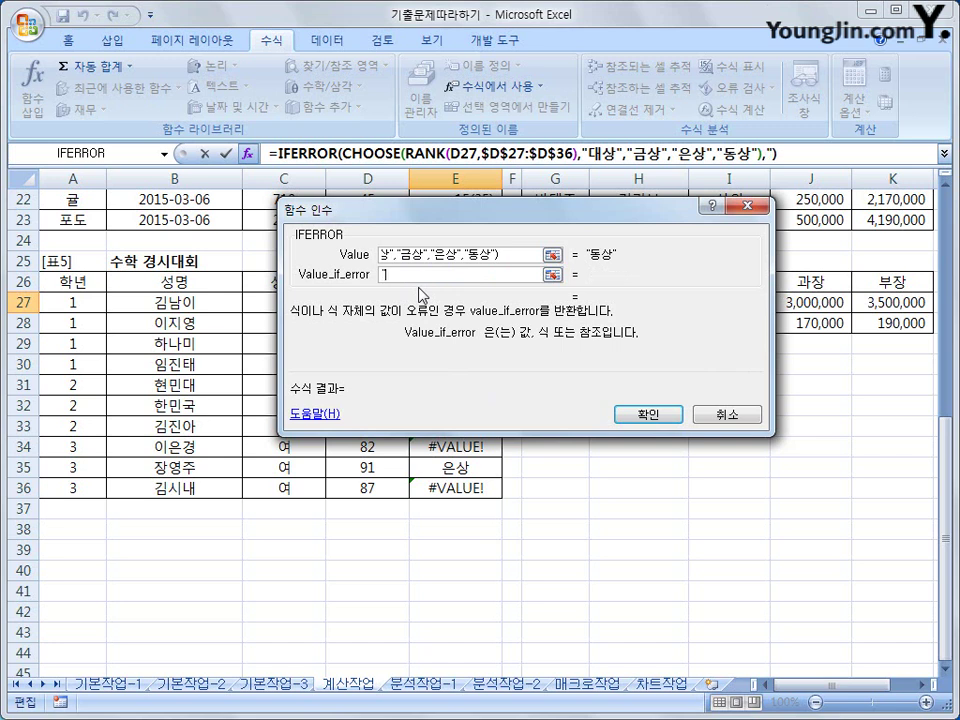
text(")
click(621, 416)
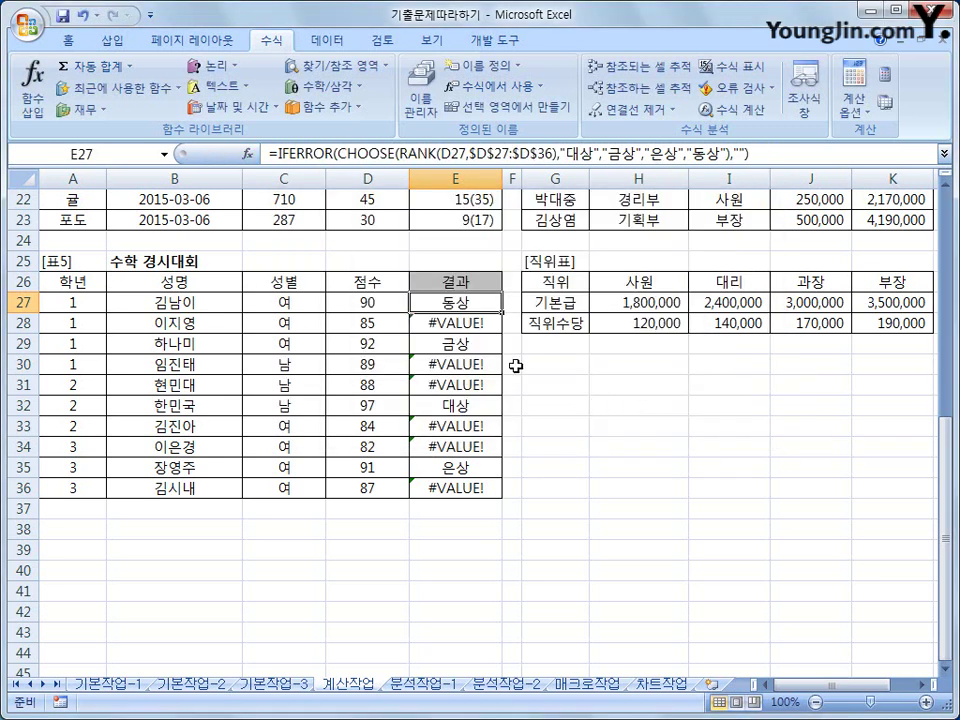
- Fill the IFERROR award formula from E27 down to E36 and check the copy in E36
drag(502, 312, 497, 494)
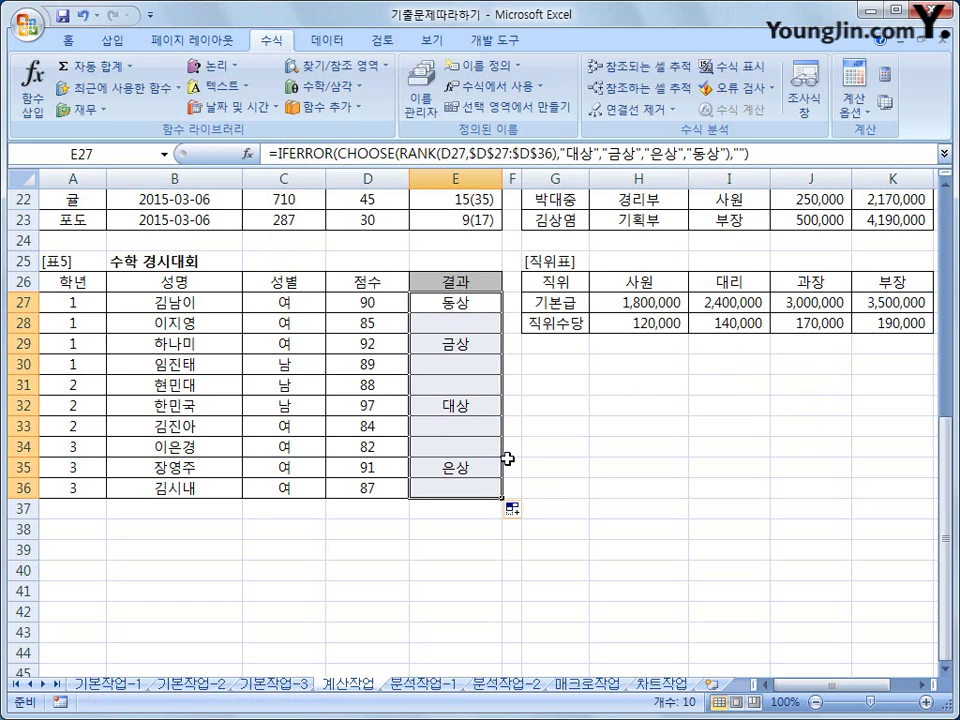
click(476, 487)
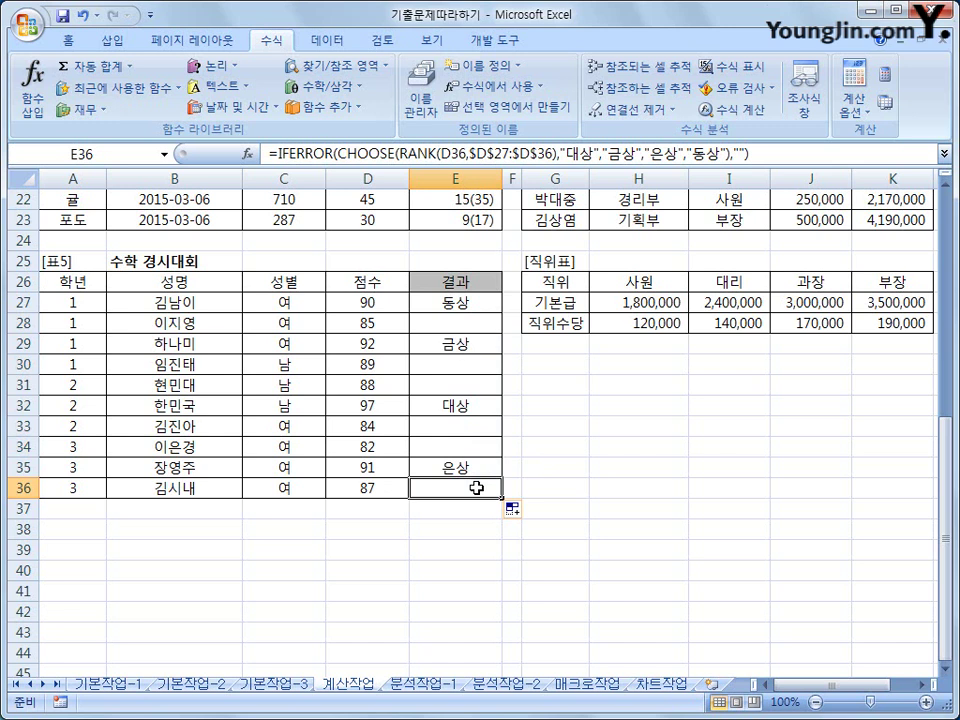
scroll(476, 488, up, 5)
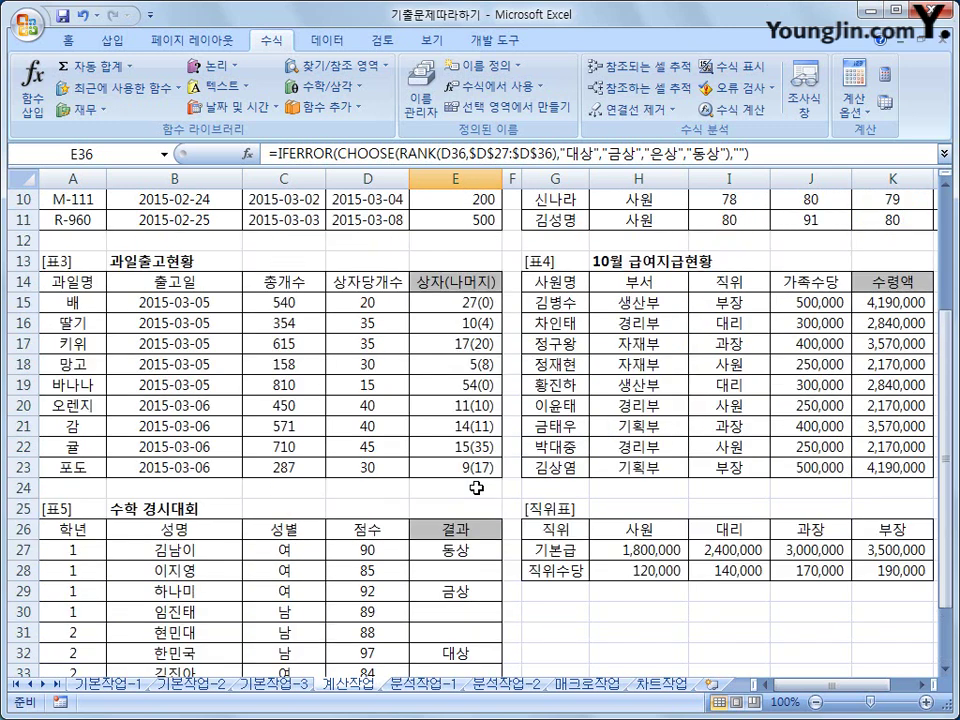